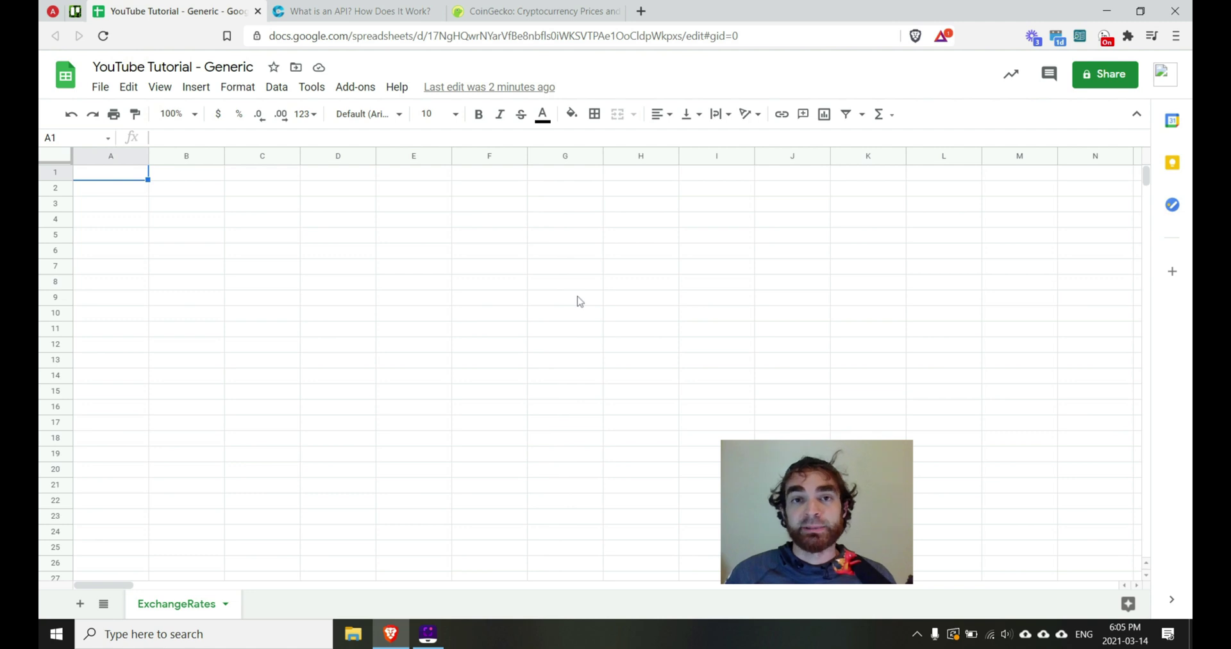
# - Switch from the blank ExchangeRates sheet to the Ceralytics 'What is an API?' article tab
pyautogui.hotkey('ctrl', 'Tab')
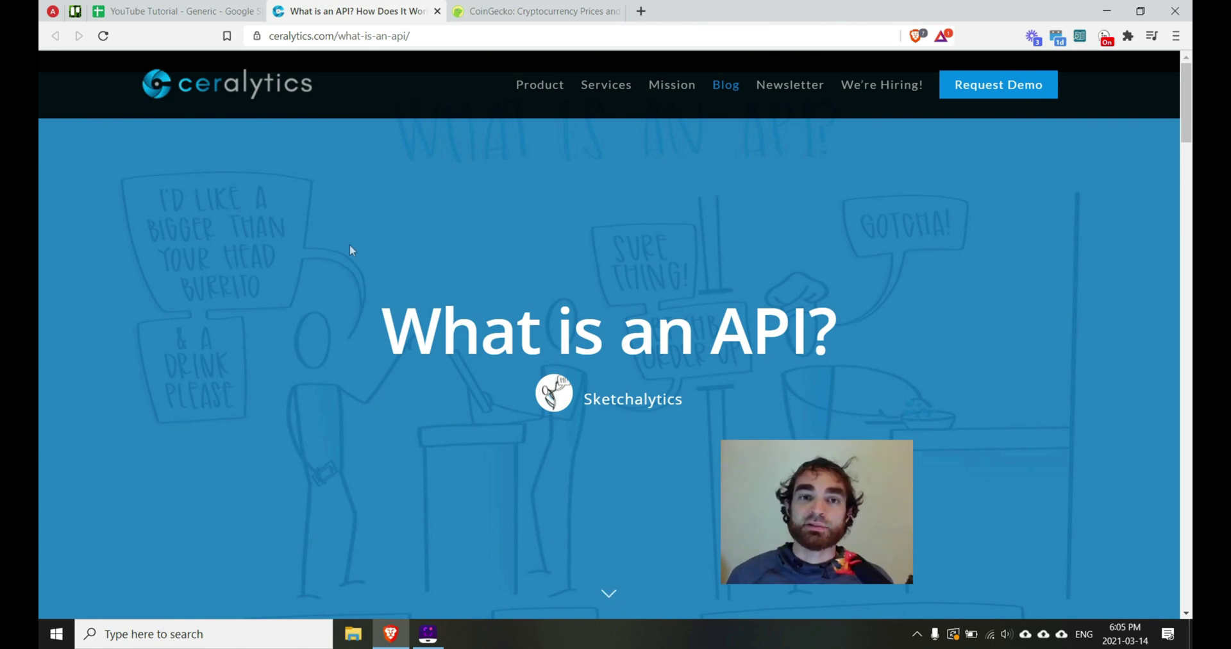
# - Glance at CoinGecko, then view the article's illustration full-size and close that image tab
pyautogui.click(466, 14)
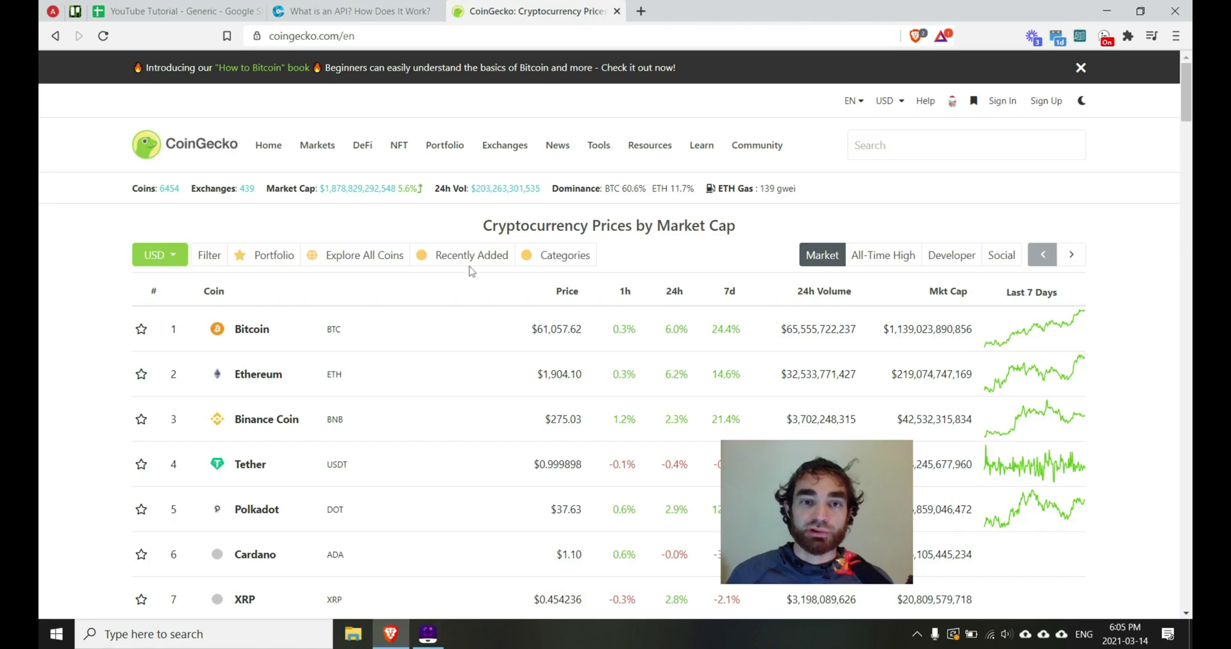
pyautogui.click(389, 14)
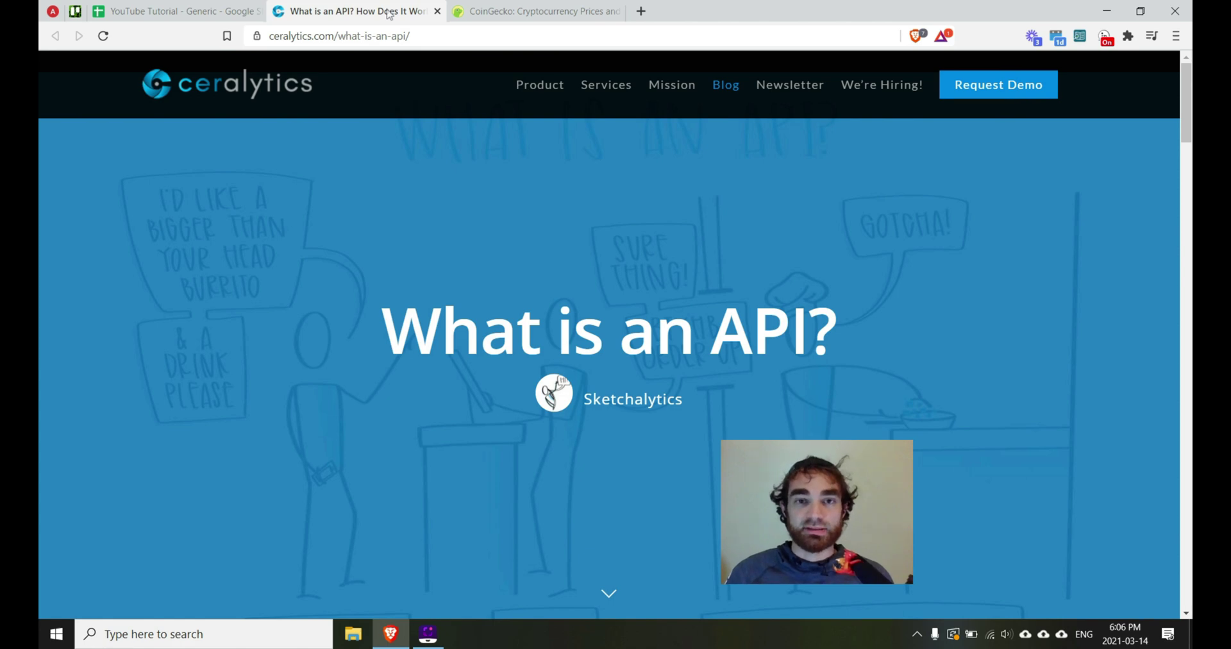
pyautogui.click(301, 221)
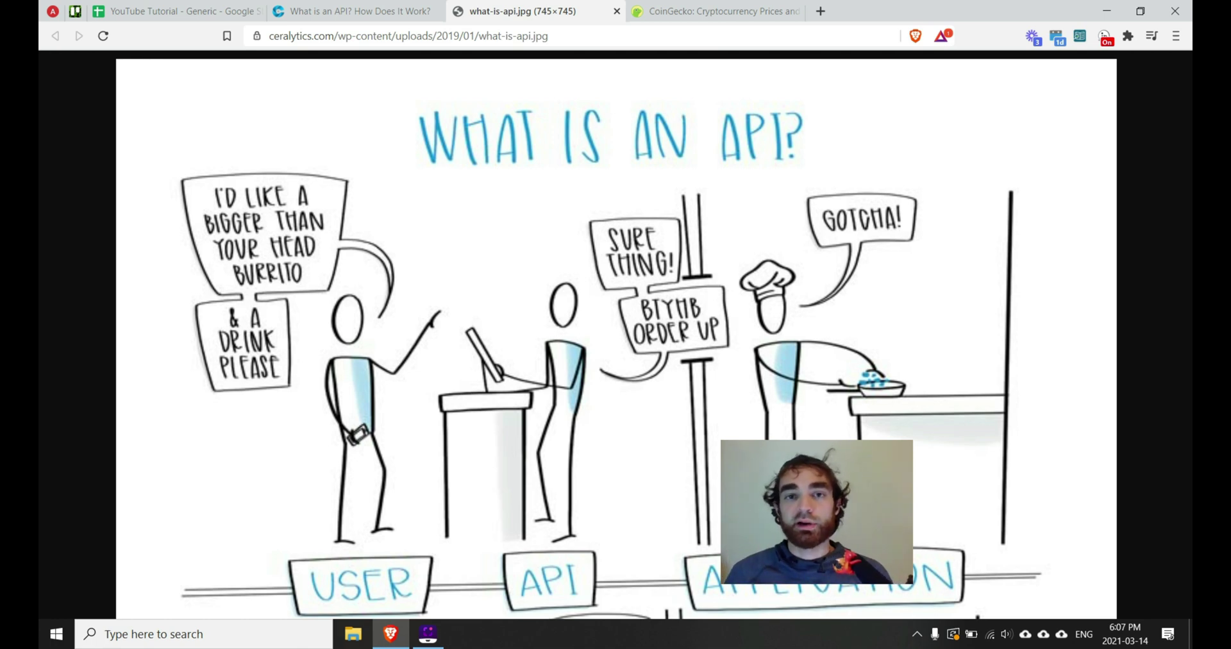
pyautogui.click(617, 11)
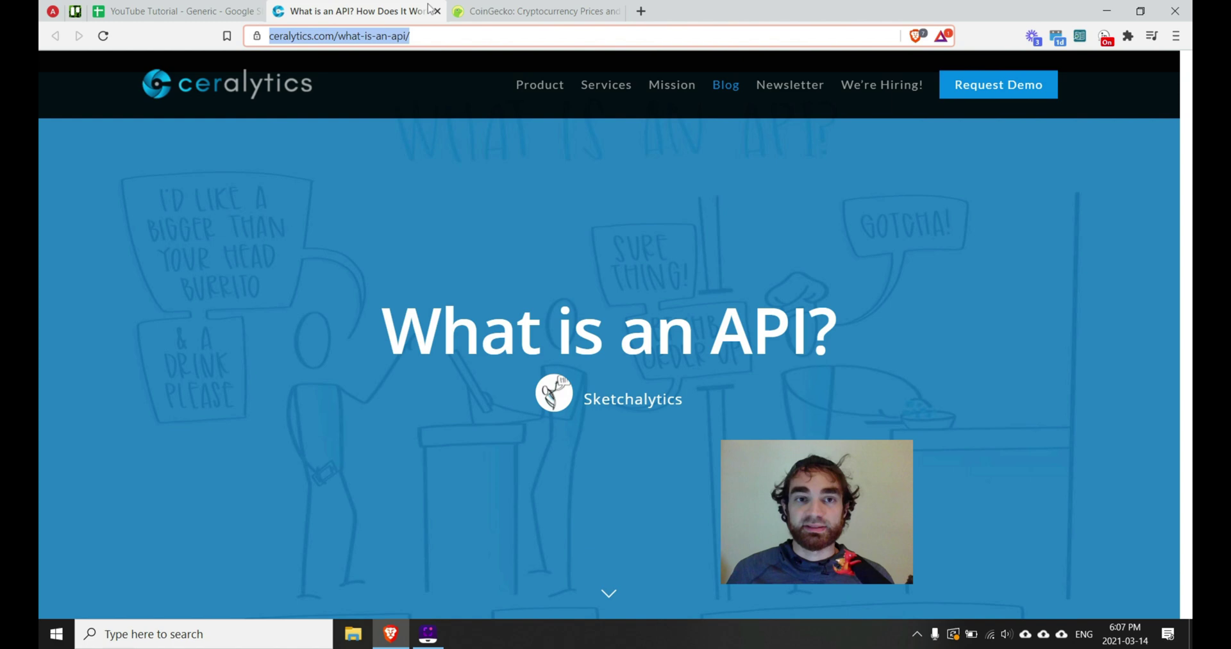
# - Close the article and open CoinGecko's Crypto API page and its API V3 documentation
pyautogui.click(437, 11)
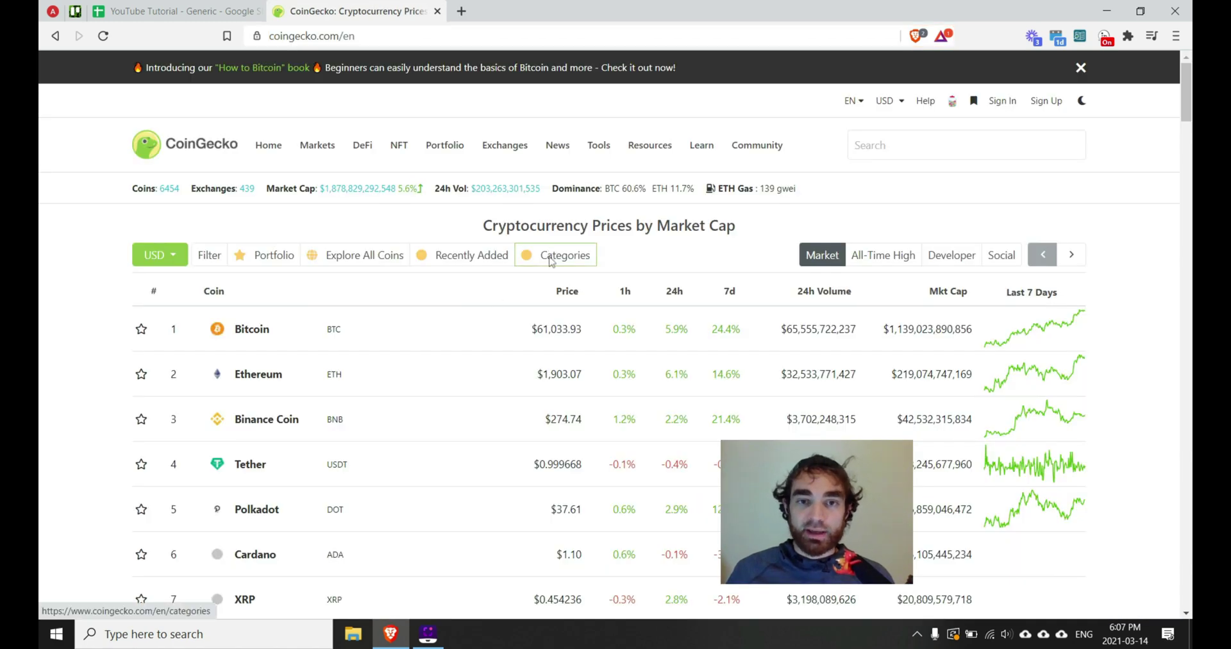
pyautogui.scroll(-2, 192, 288)
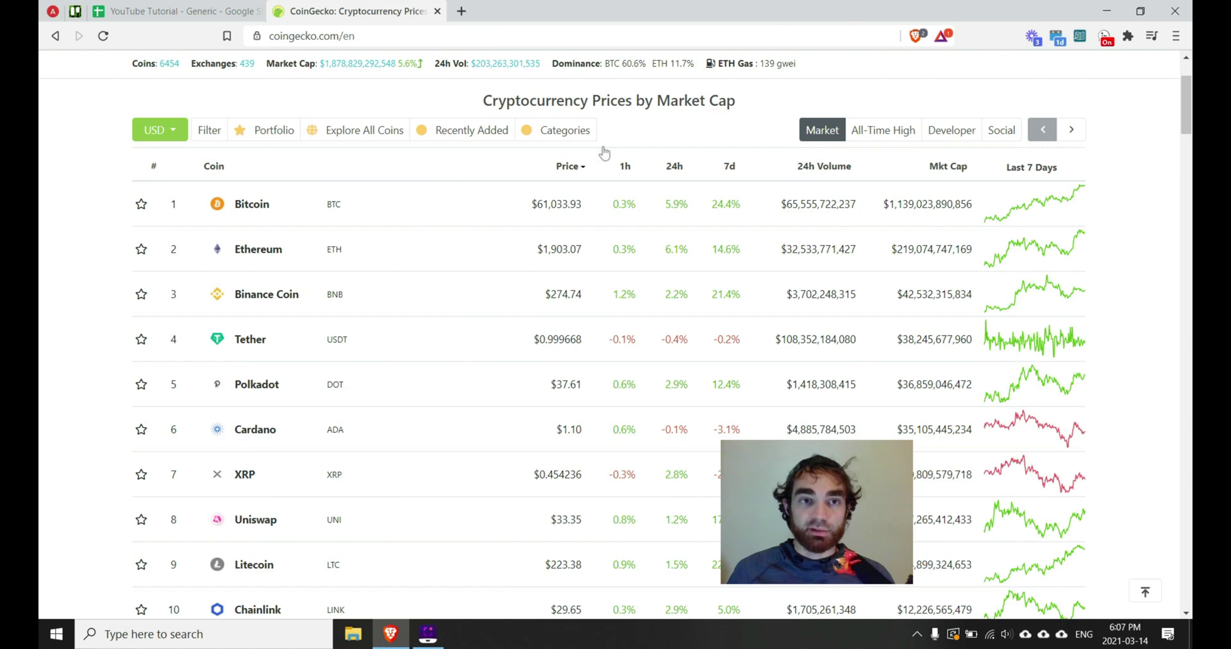
pyautogui.scroll(2, 368, 412)
pyautogui.moveTo(664, 147)
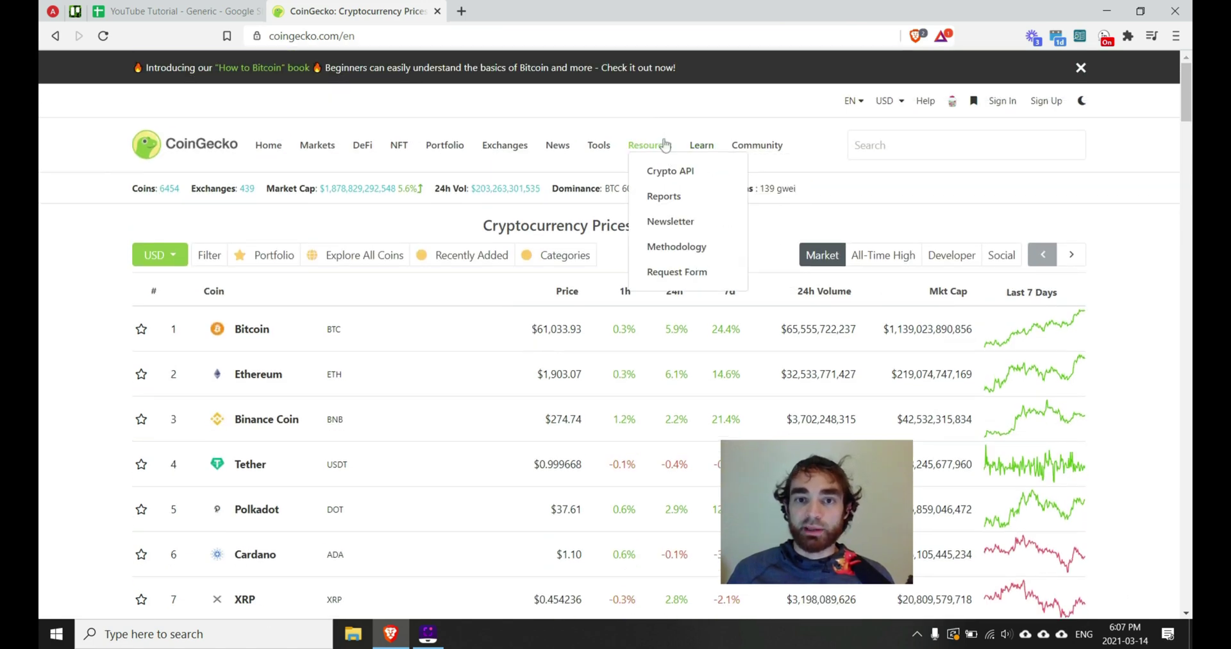
pyautogui.click(668, 171)
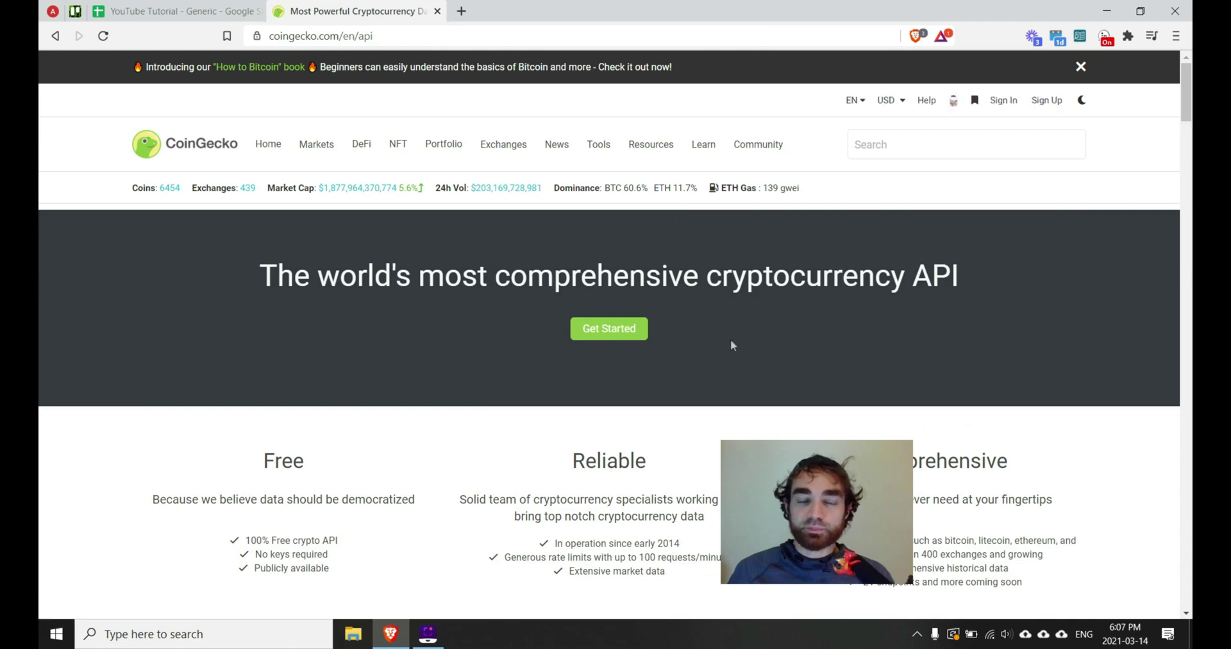
pyautogui.scroll(-15, 517, 439)
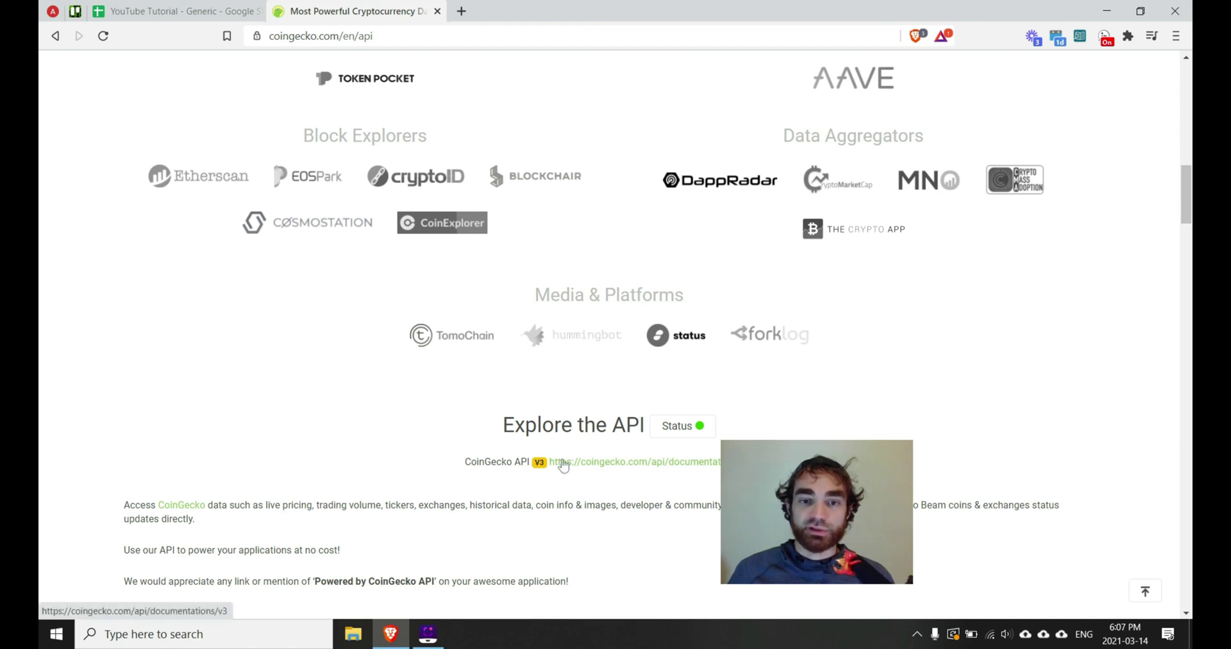
pyautogui.click(563, 463)
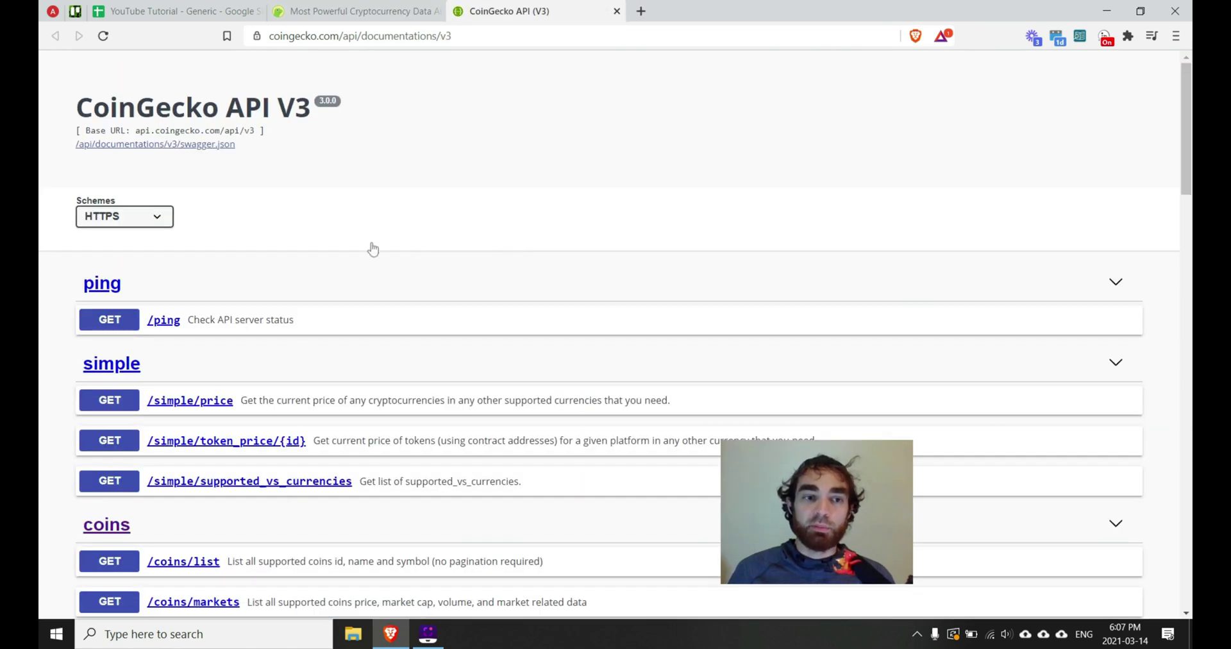
# - Expand the /coins/markets endpoint, enable Try it out, and set vs_currency to usd
pyautogui.scroll(-2, 250, 364)
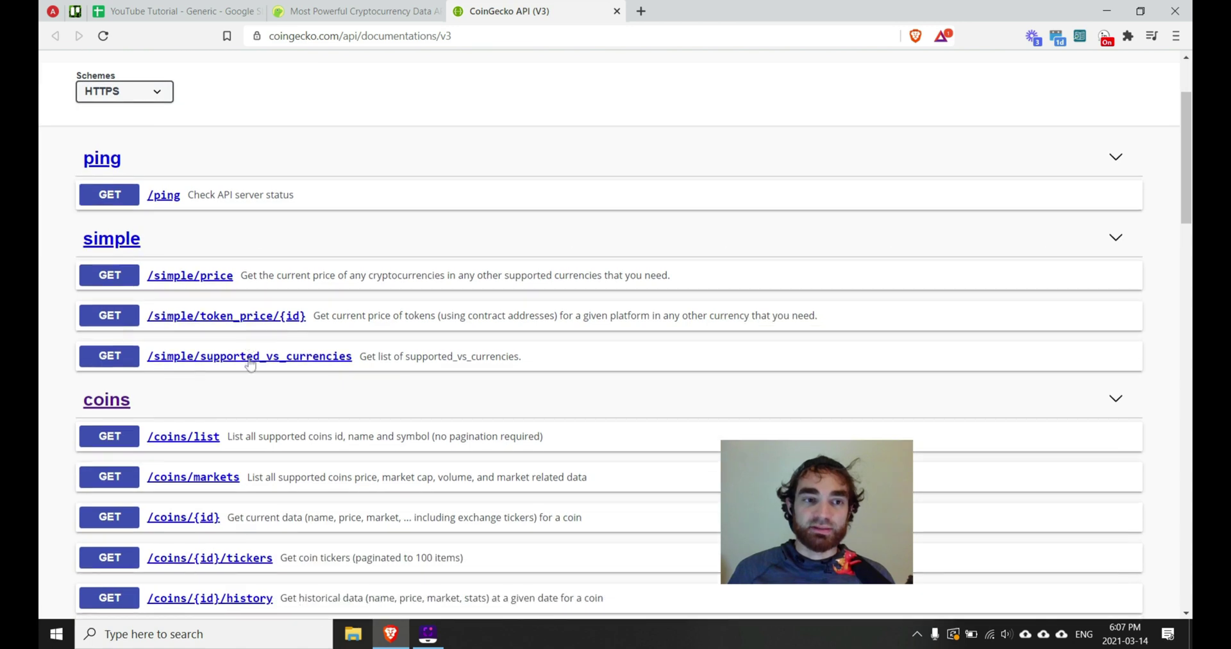
pyautogui.scroll(2, 250, 363)
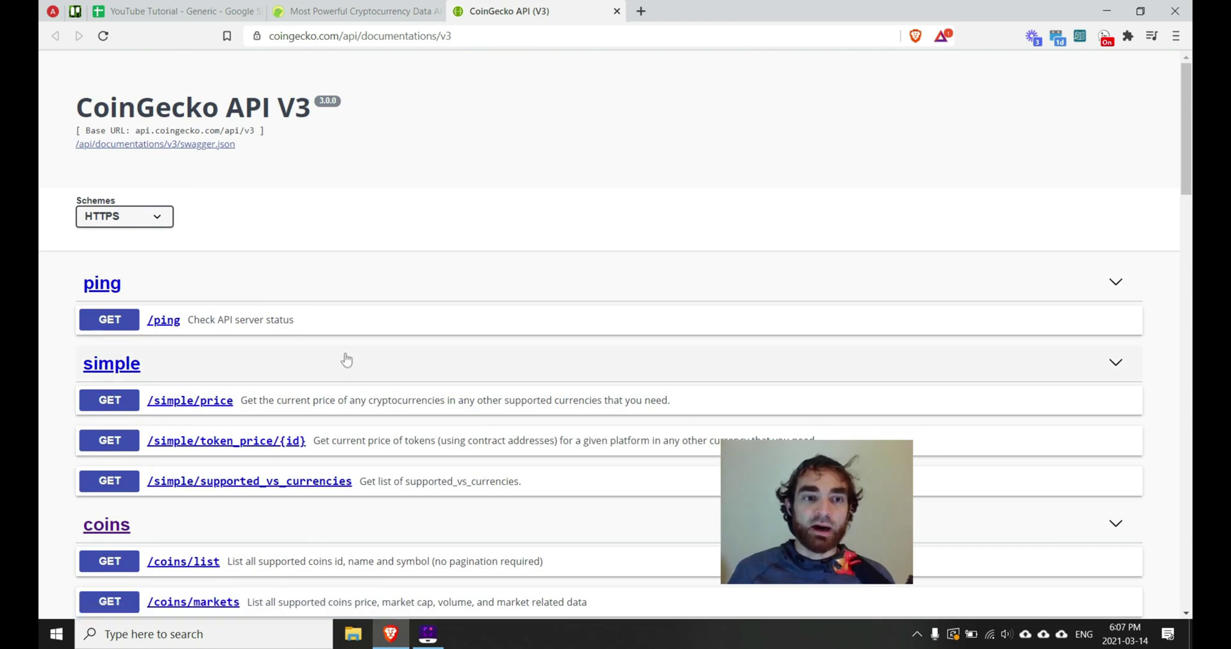
pyautogui.scroll(-4, 345, 356)
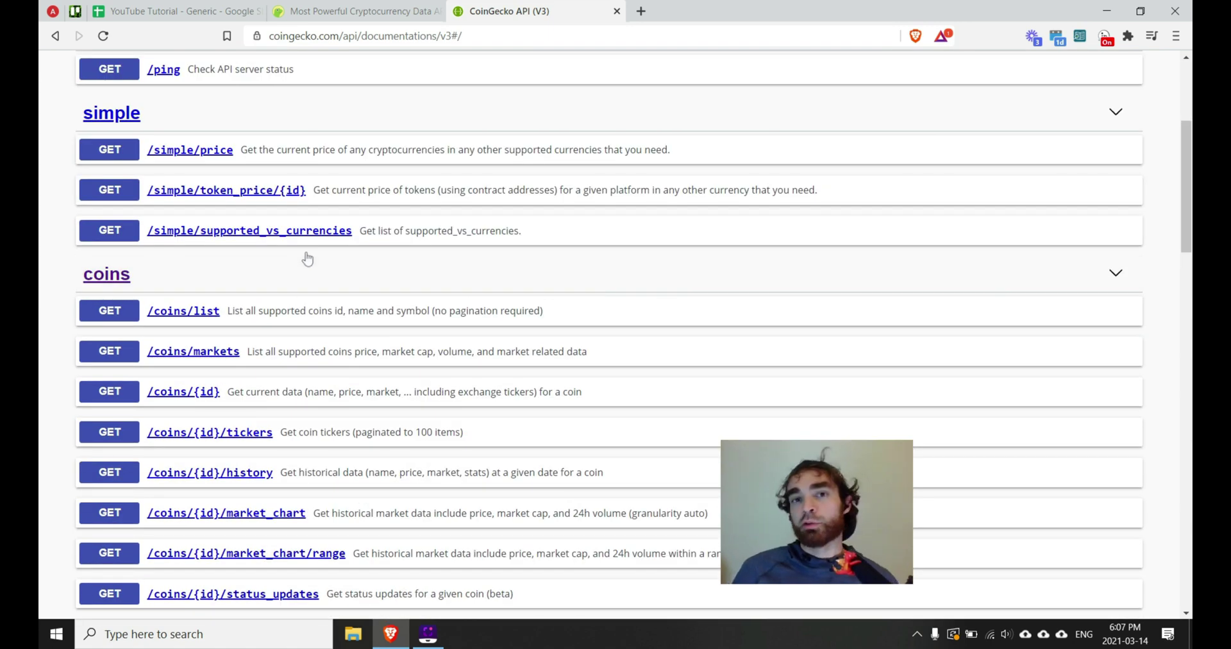
pyautogui.click(206, 353)
pyautogui.scroll(-2, 207, 334)
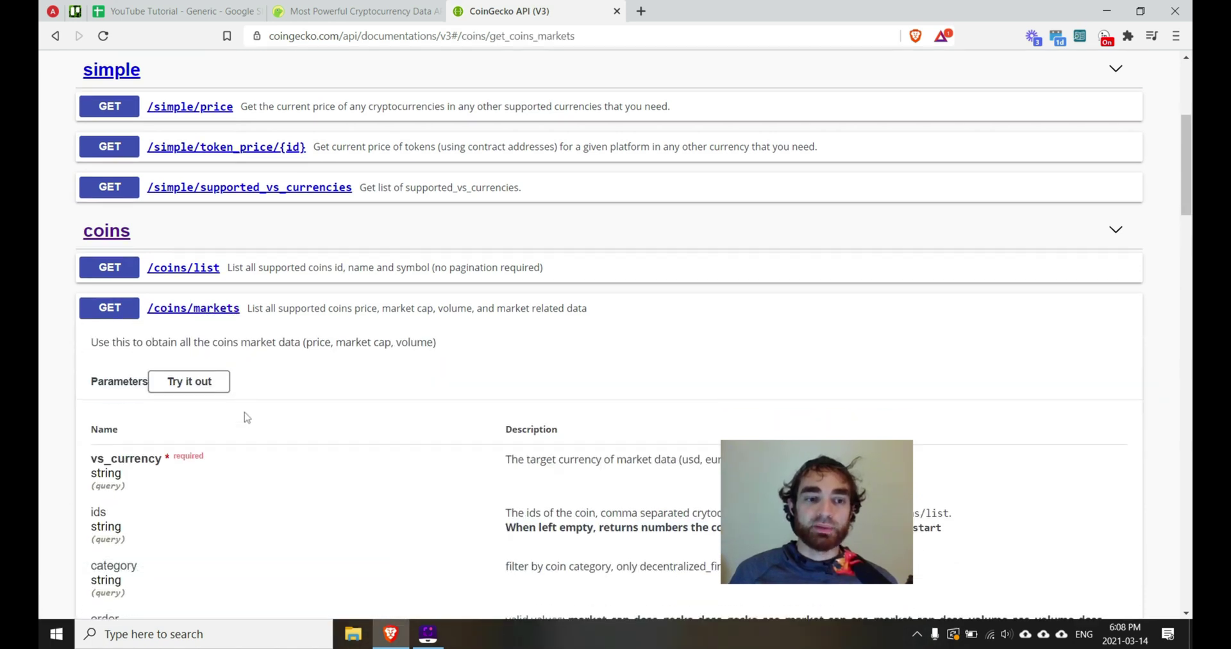
pyautogui.click(207, 307)
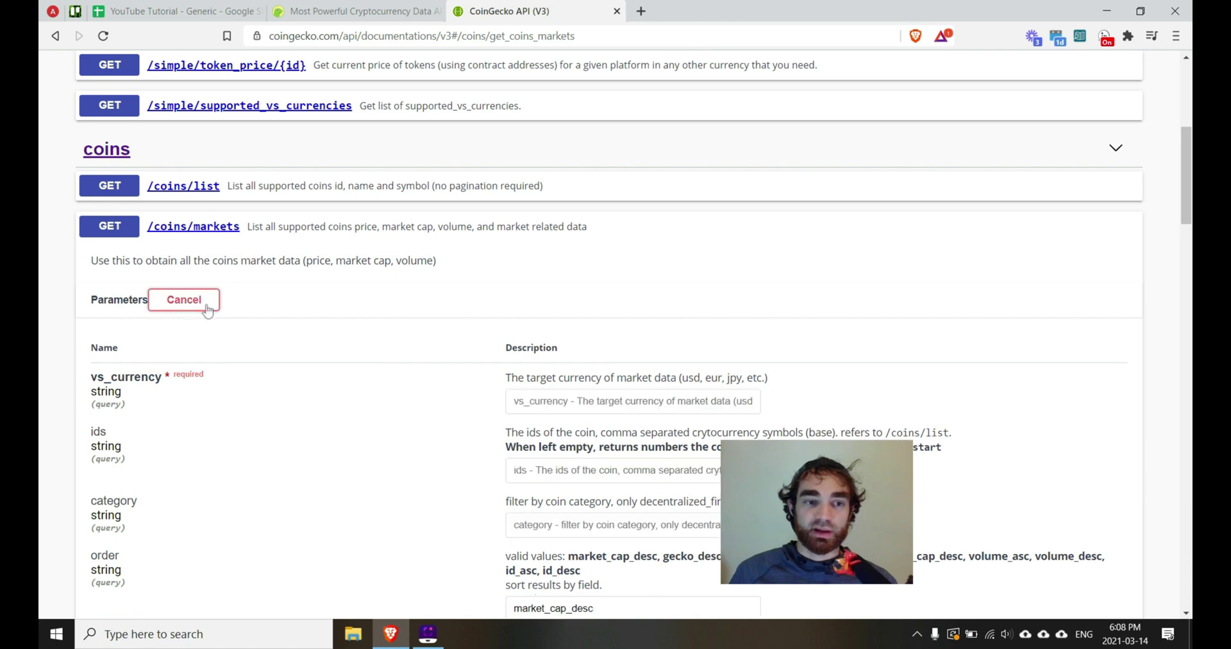
pyautogui.click(610, 402)
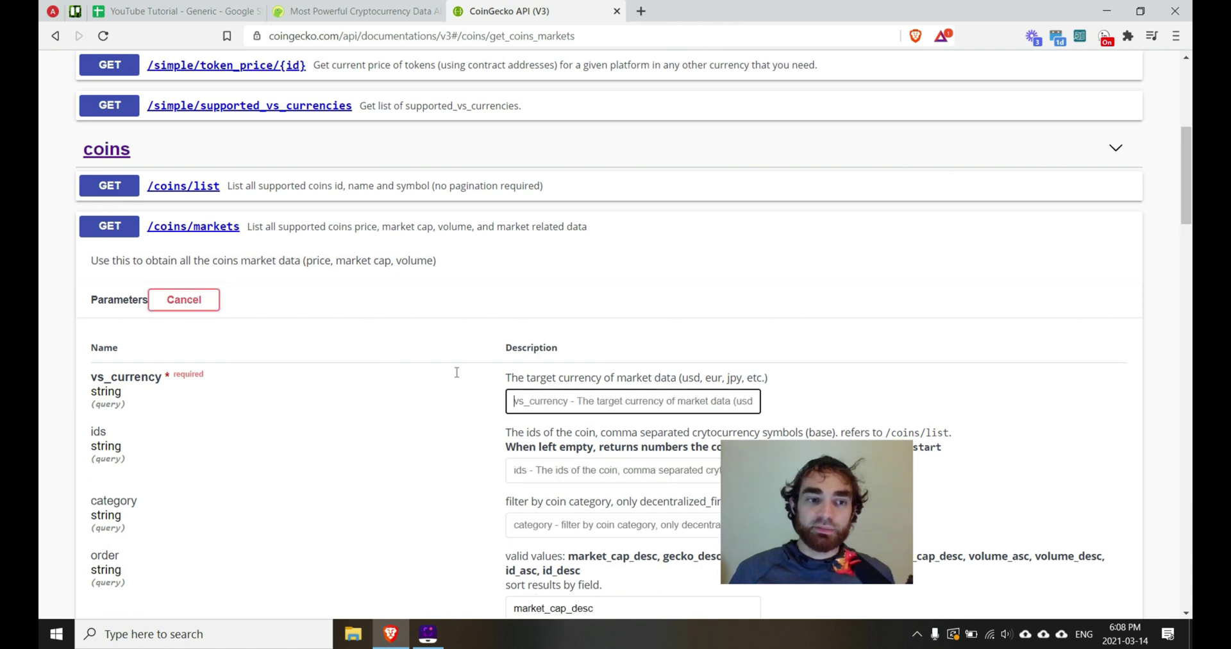
pyautogui.doubleClick(166, 377)
pyautogui.click(199, 377)
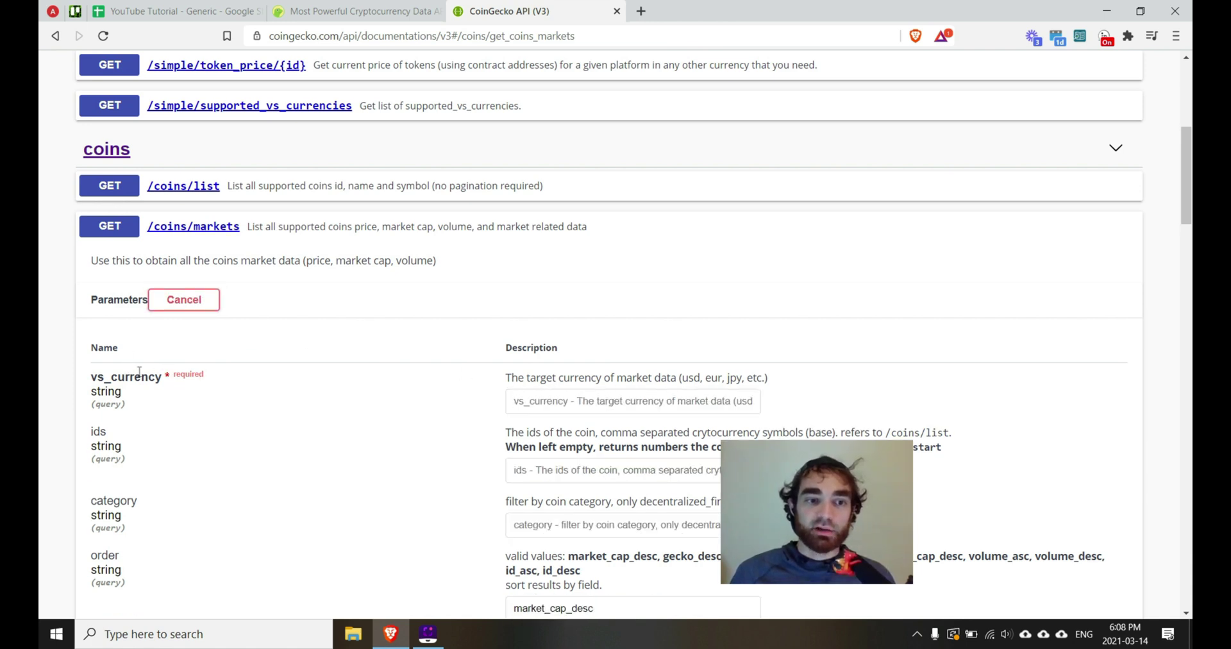
pyautogui.click(610, 408)
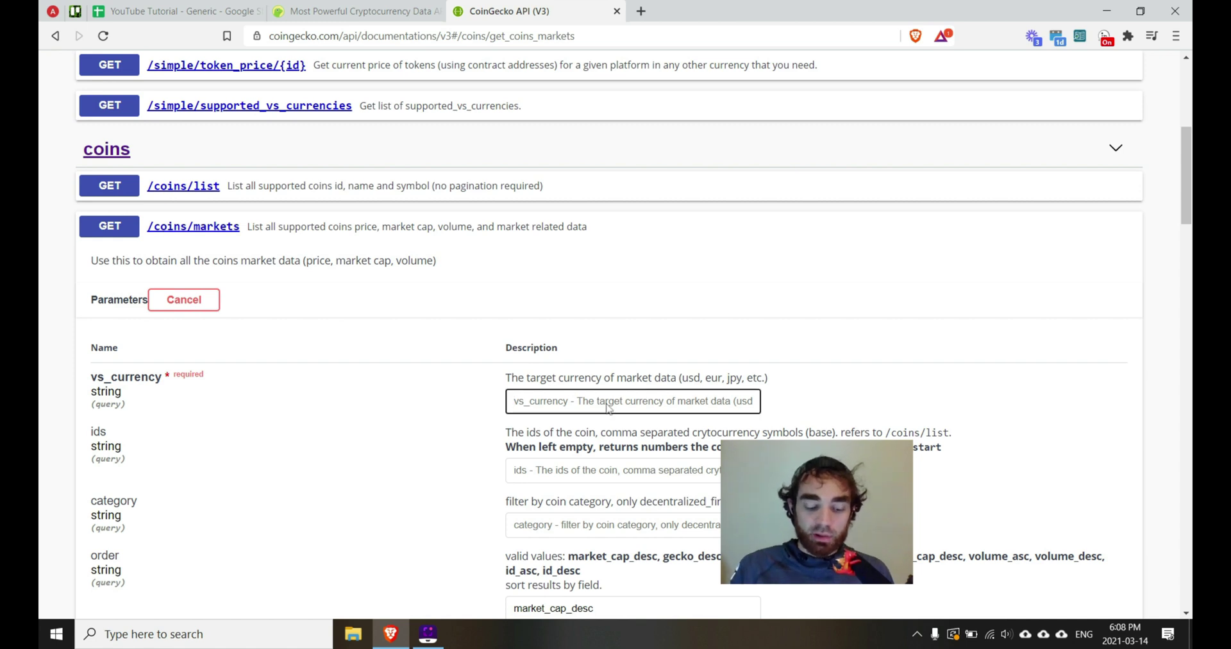
pyautogui.write('usd')
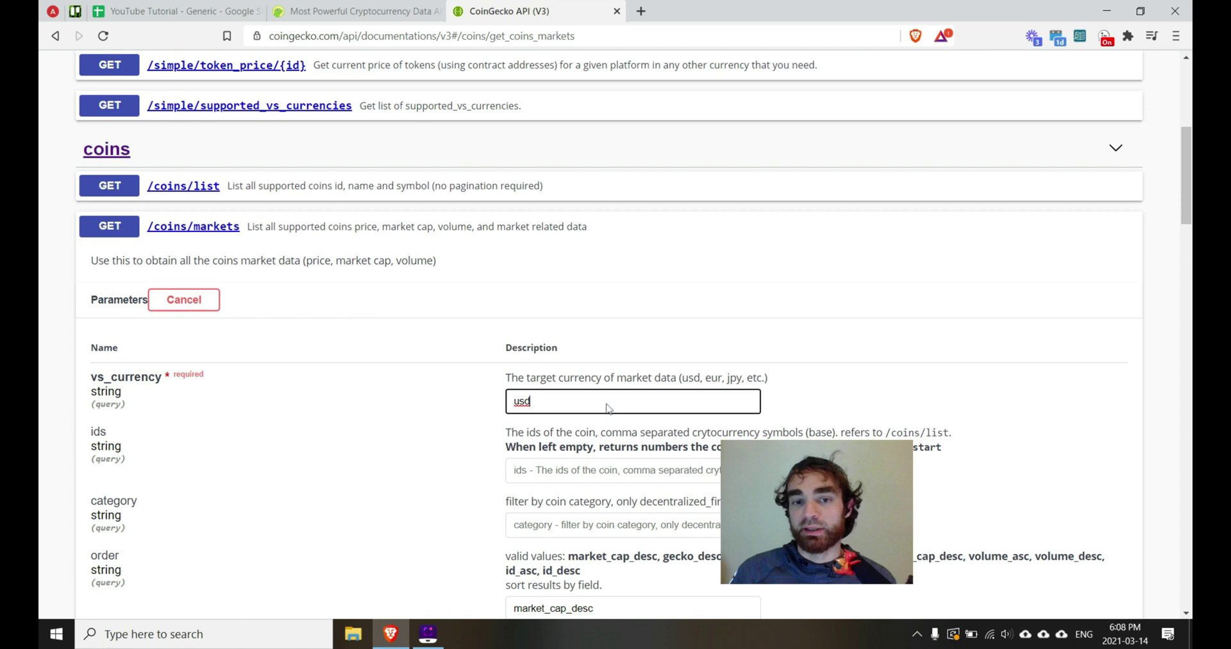
# - Execute the /coins/markets request and select the request URL in the curl command
pyautogui.scroll(-4, 465, 347)
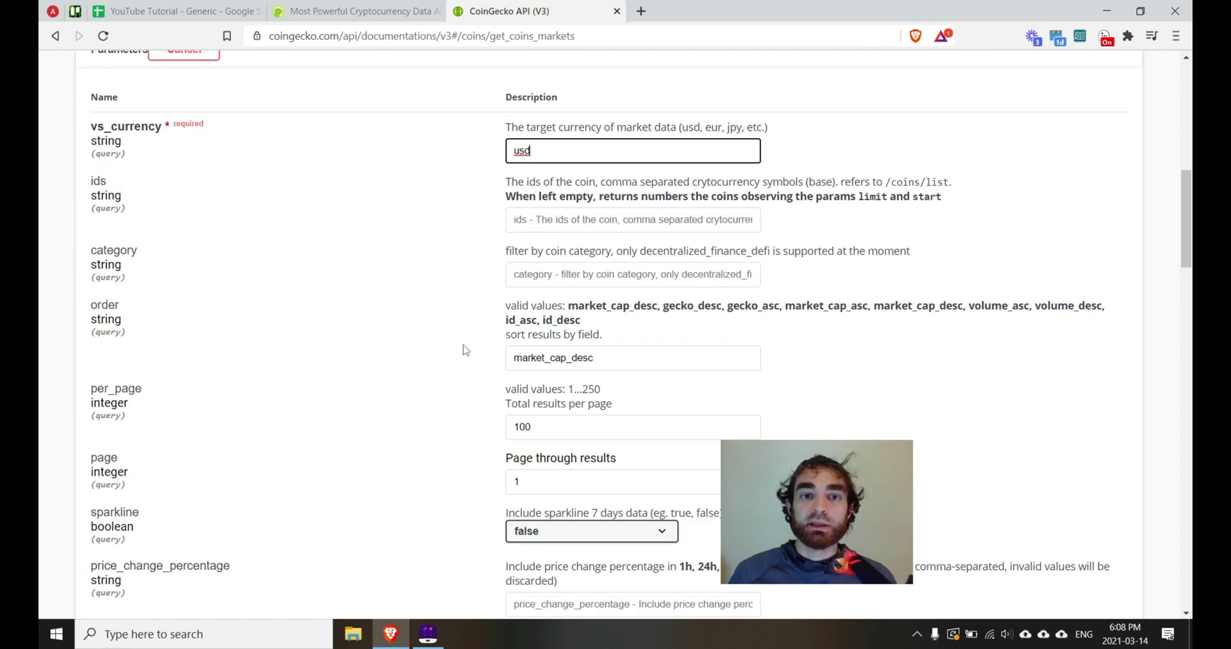
pyautogui.scroll(-8, 464, 345)
pyautogui.scroll(2, 462, 257)
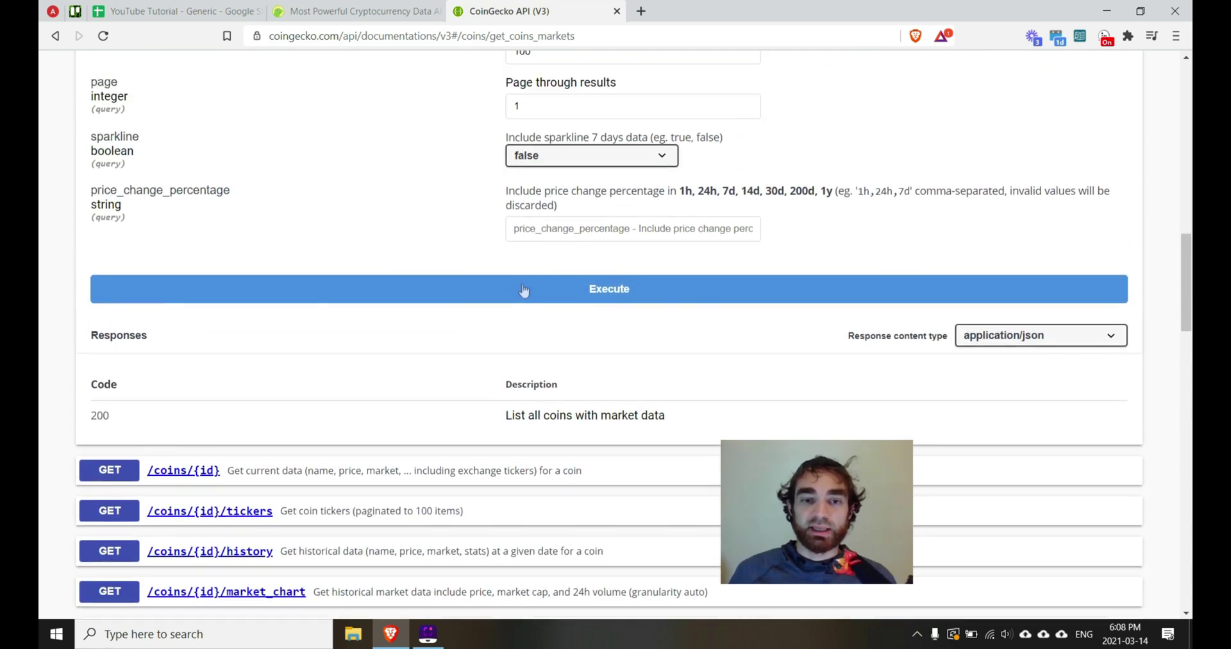
pyautogui.click(524, 291)
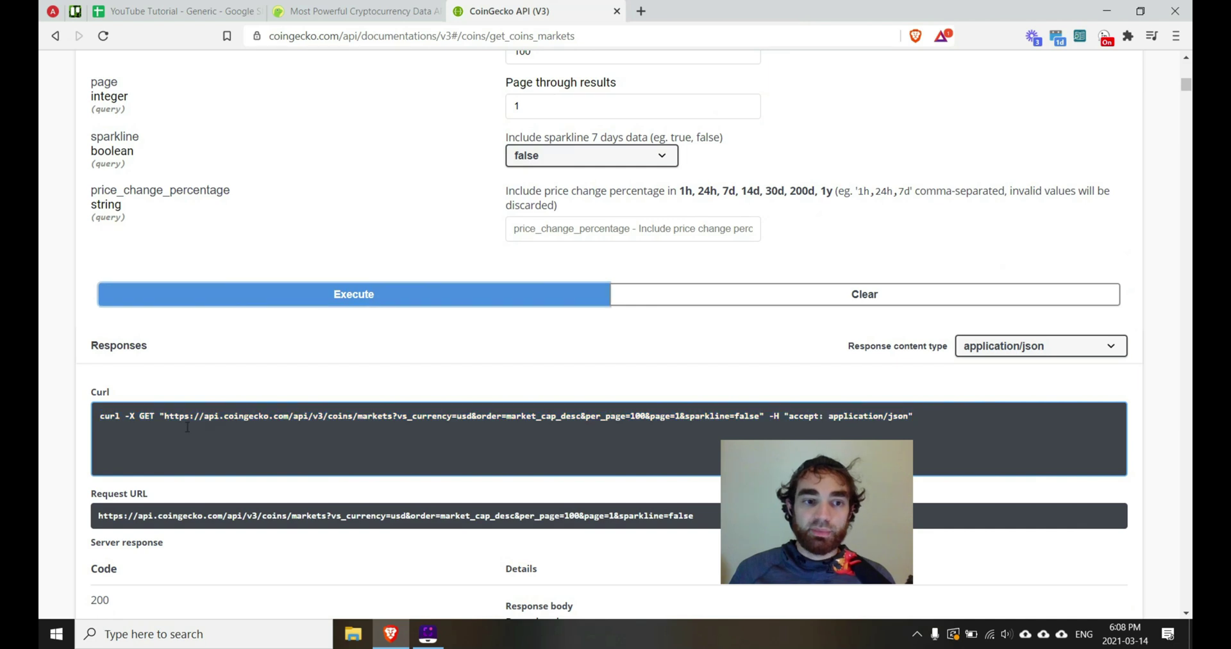
pyautogui.moveTo(164, 417); pyautogui.dragTo(759, 415)
pyautogui.hotkey('ctrl', 'c')
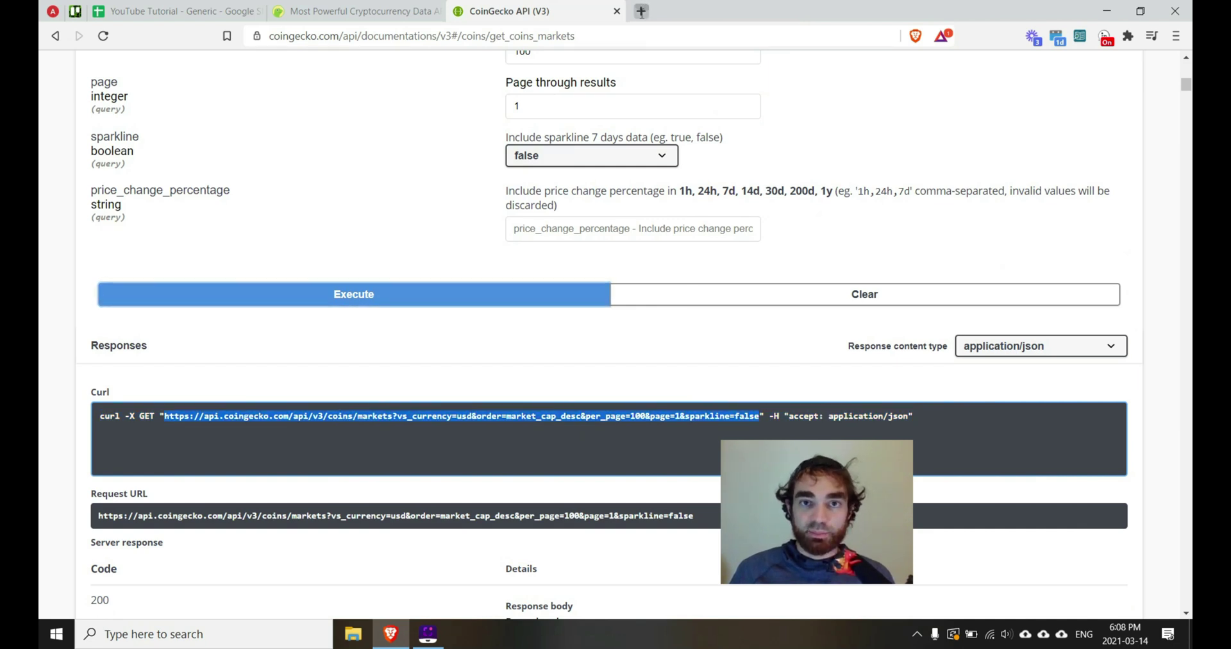
pyautogui.click(640, 11)
pyautogui.hotkey('ctrl', 'v')
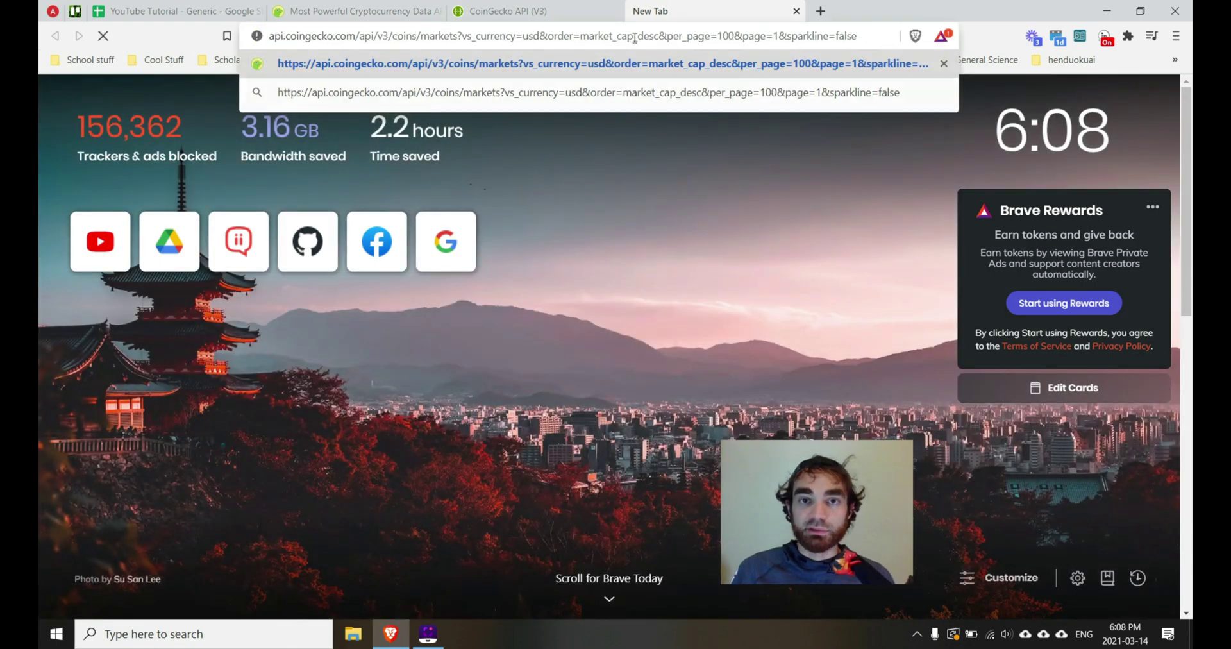
pyautogui.press('Return')
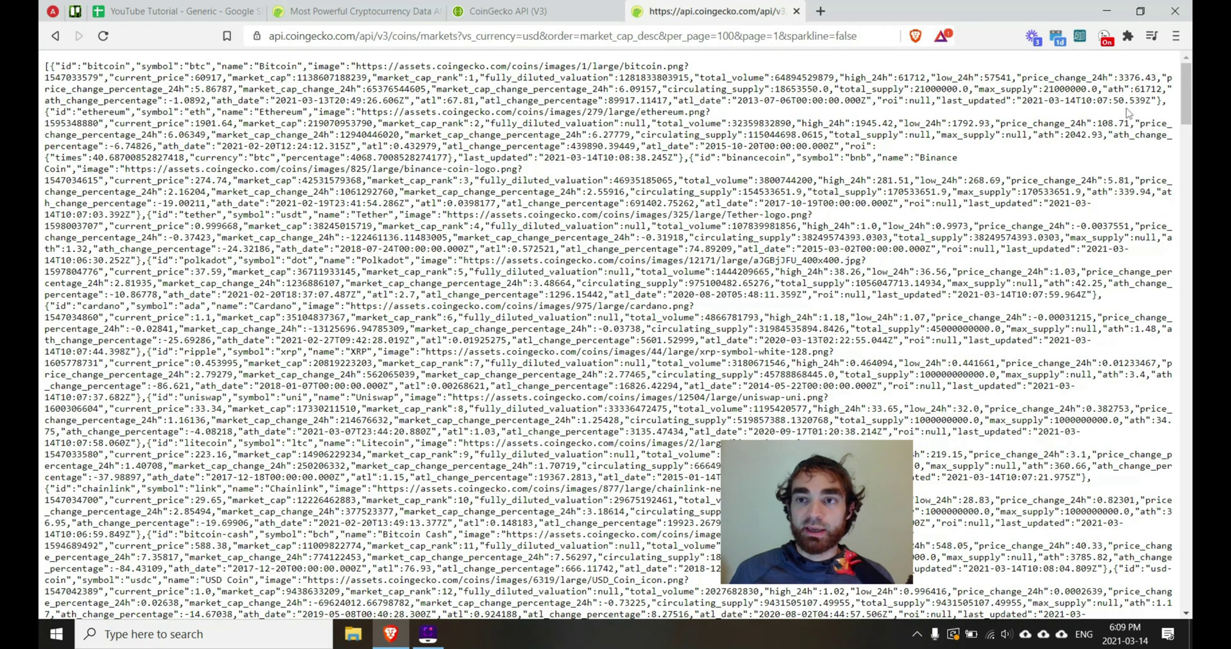
pyautogui.moveTo(1191, 99); pyautogui.dragTo(1171, 278)
pyautogui.moveTo(642, 293); pyautogui.dragTo(748, 292)
pyautogui.moveTo(361, 289); pyautogui.dragTo(453, 300)
pyautogui.click(125, 282)
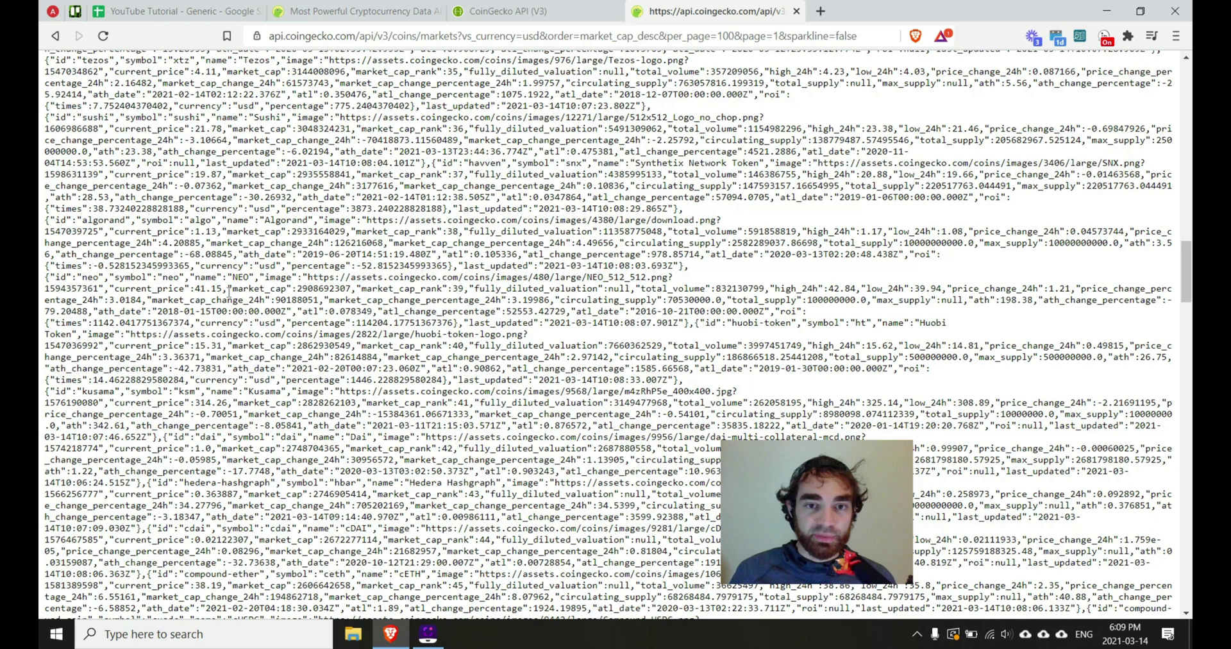
pyautogui.moveTo(230, 288); pyautogui.dragTo(198, 300)
pyautogui.click(129, 292)
pyautogui.moveTo(101, 278); pyautogui.dragTo(84, 290)
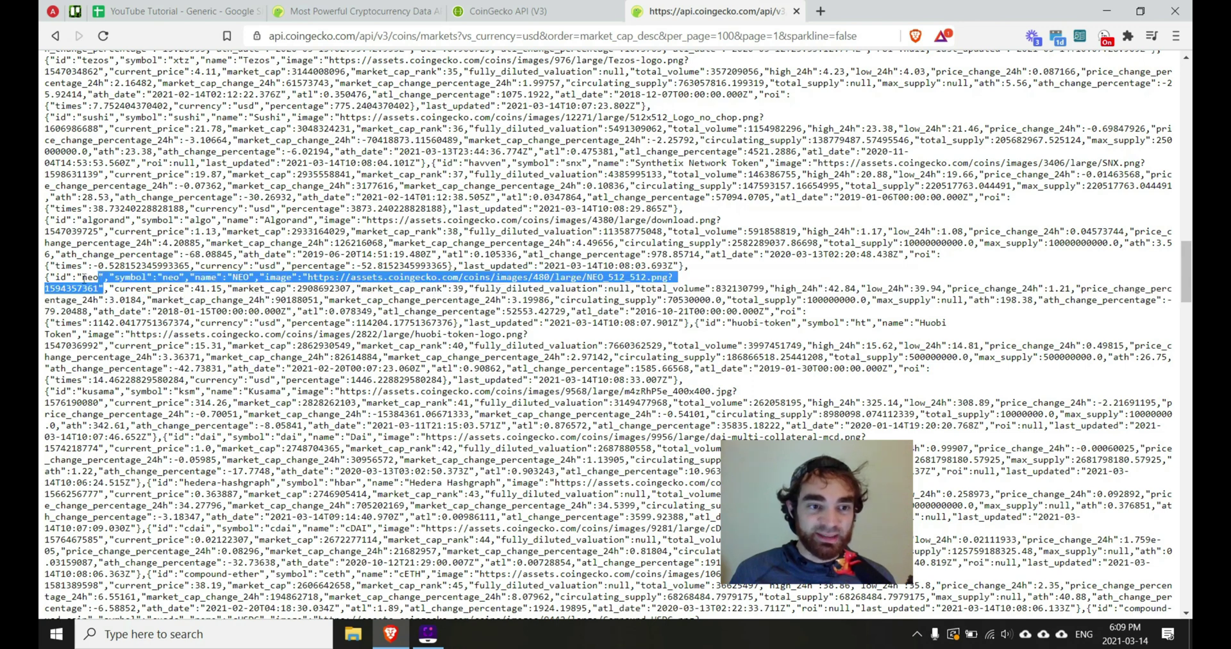
pyautogui.click(83, 280)
pyautogui.moveTo(163, 275); pyautogui.dragTo(179, 277)
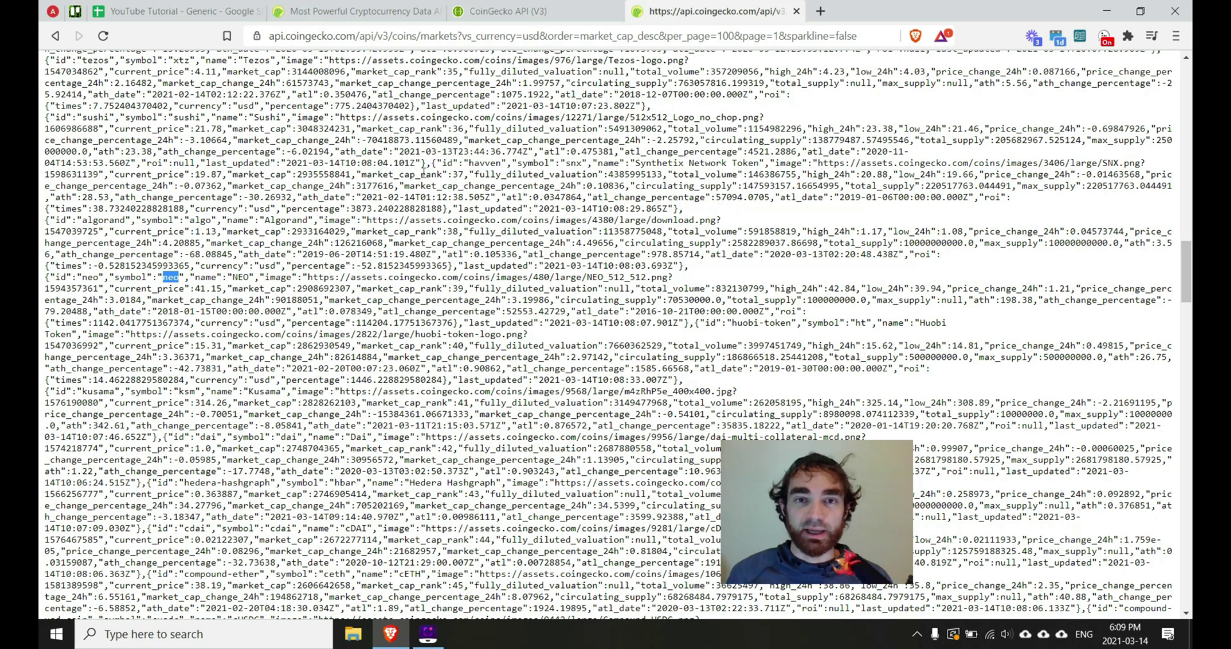
pyautogui.moveTo(269, 94); pyautogui.dragTo(685, 505)
pyautogui.click(757, 242)
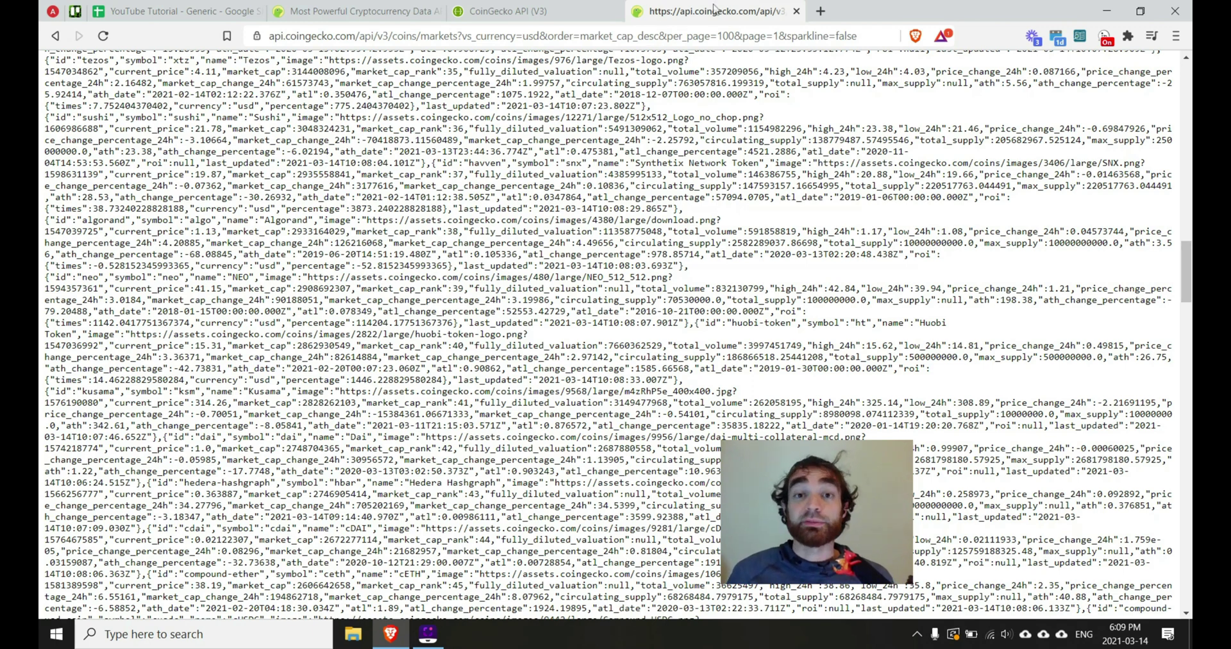
# - Go to mixedanalytics.com in a new tab and start the free API Connector for Google Sheets install
pyautogui.click(820, 11)
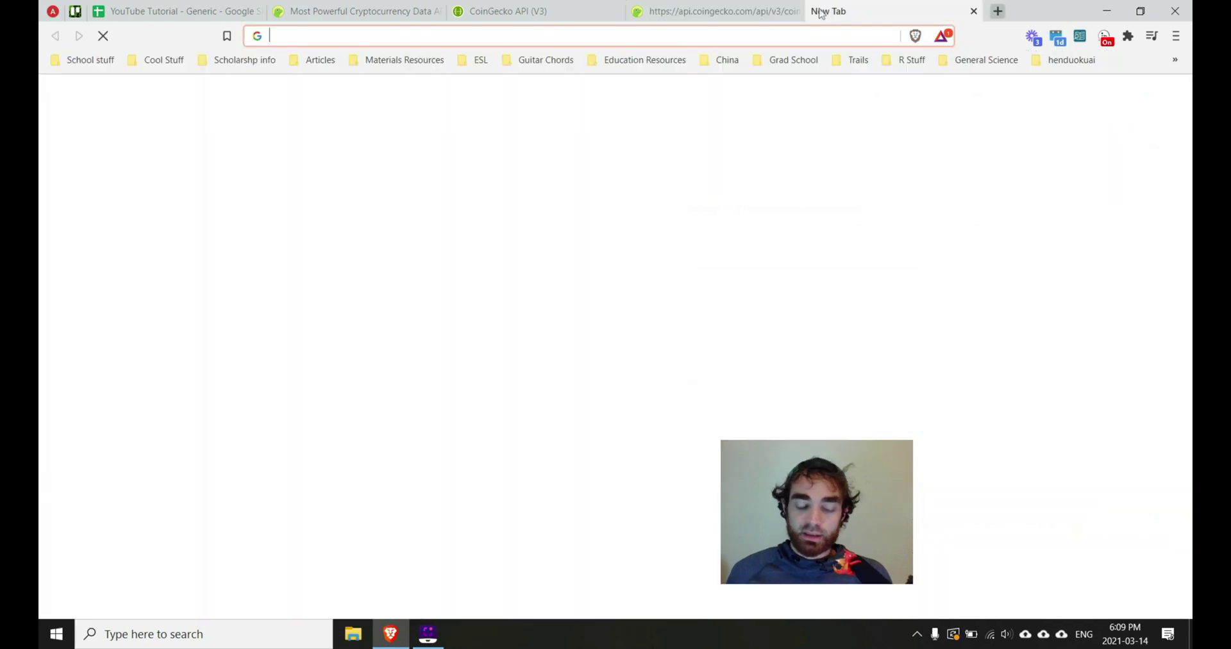
pyautogui.write('mixed')
pyautogui.press('Return')
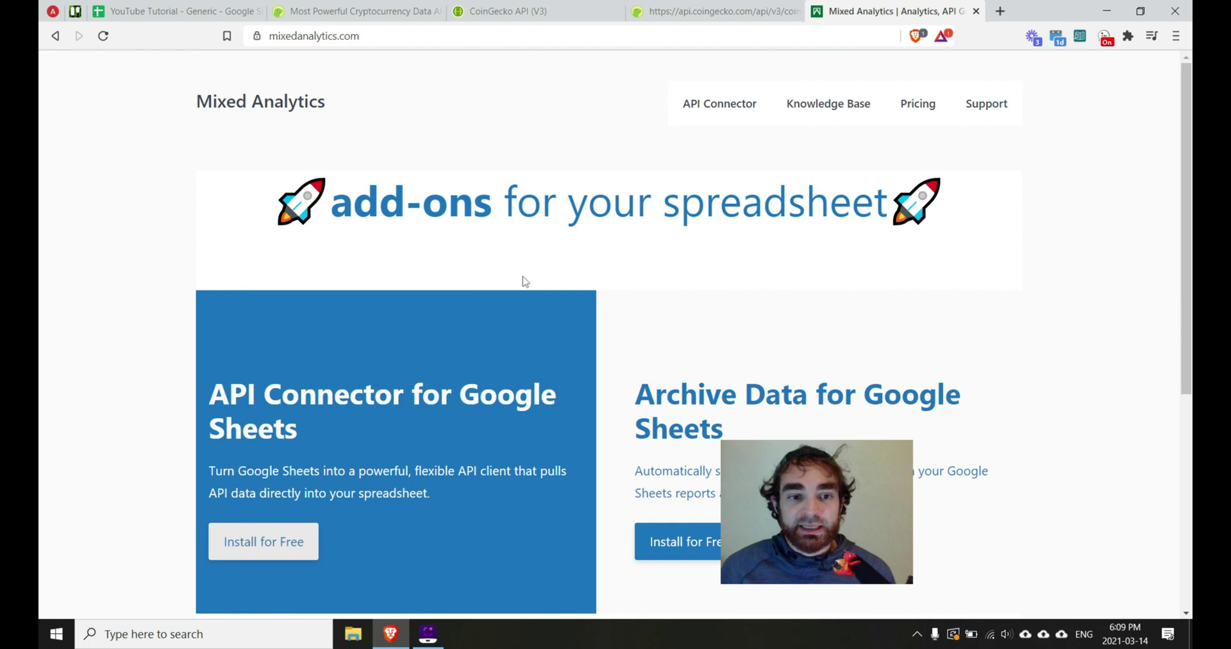
pyautogui.click(259, 542)
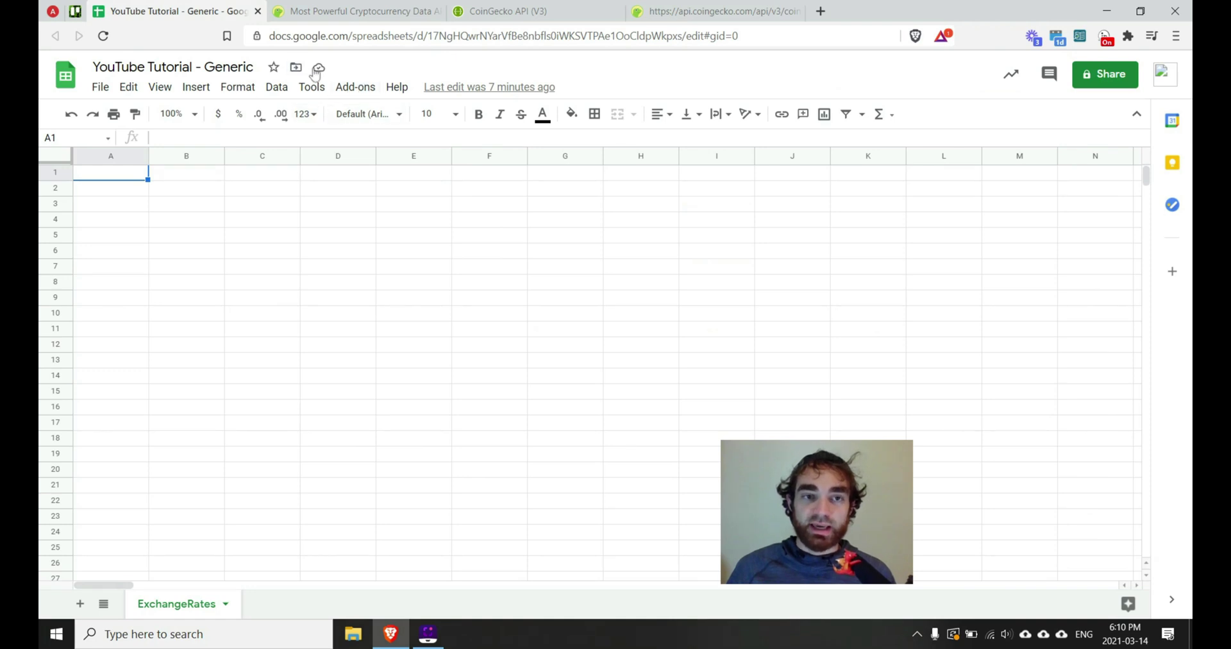
# - Launch the API Connector sidebar and grab the CoinGecko markets request URL from the docs
pyautogui.click(345, 87)
pyautogui.moveTo(395, 157)
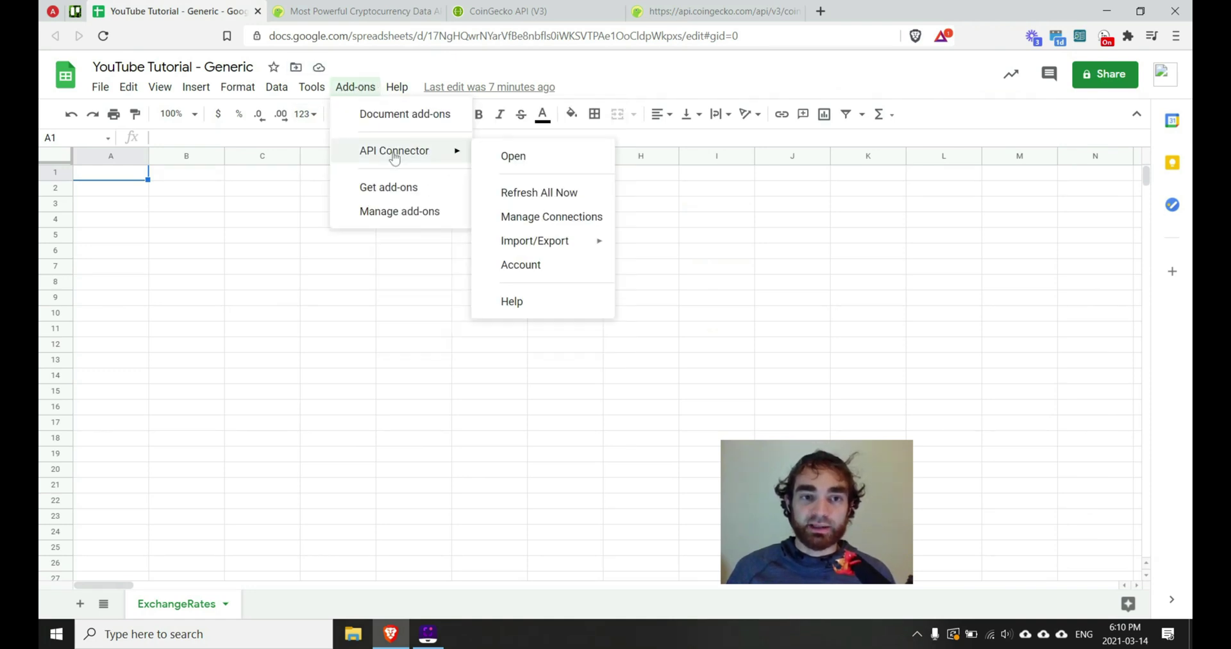
pyautogui.click(543, 157)
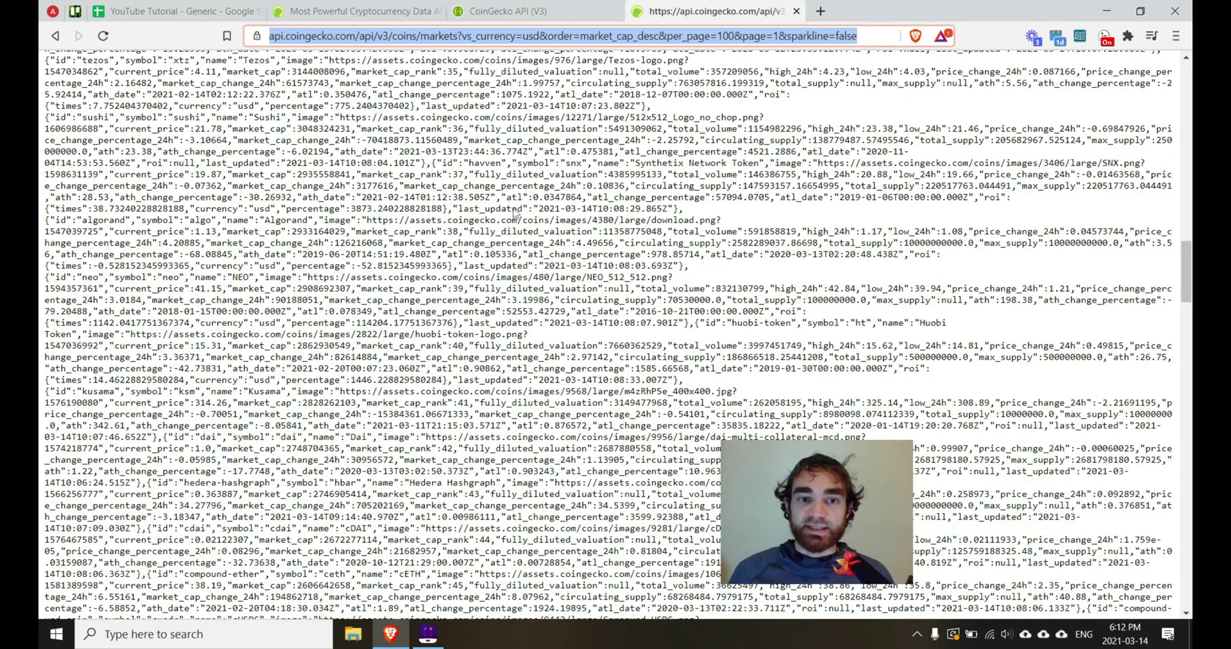
pyautogui.click(235, 15)
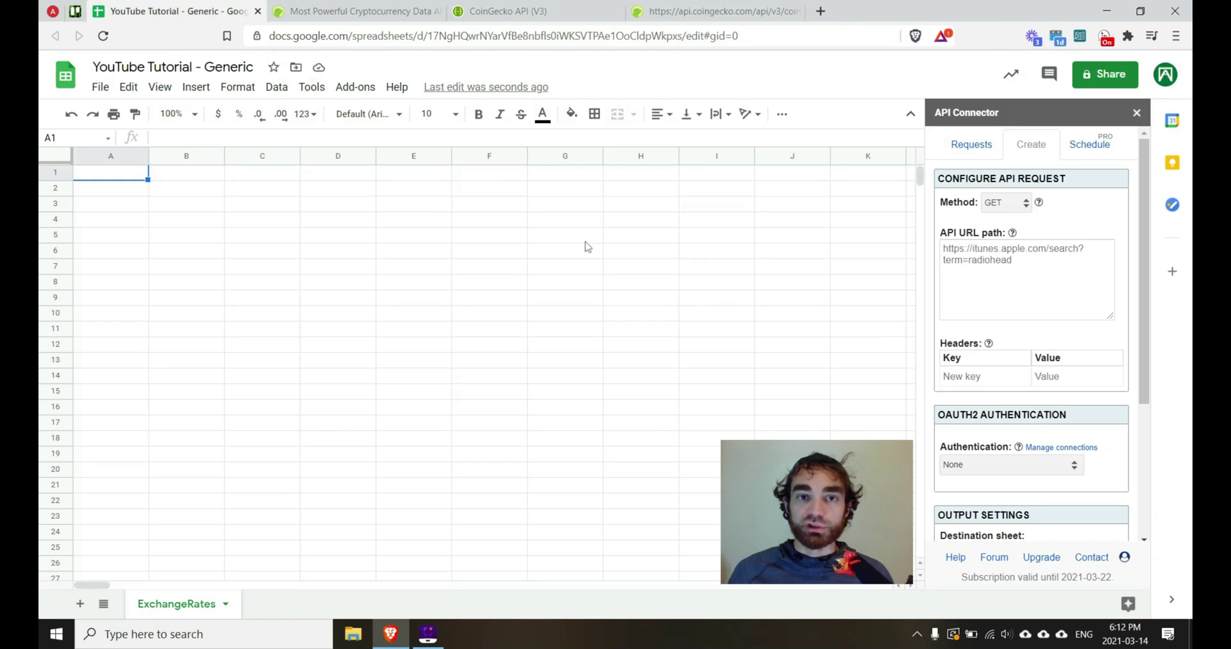
pyautogui.click(482, 9)
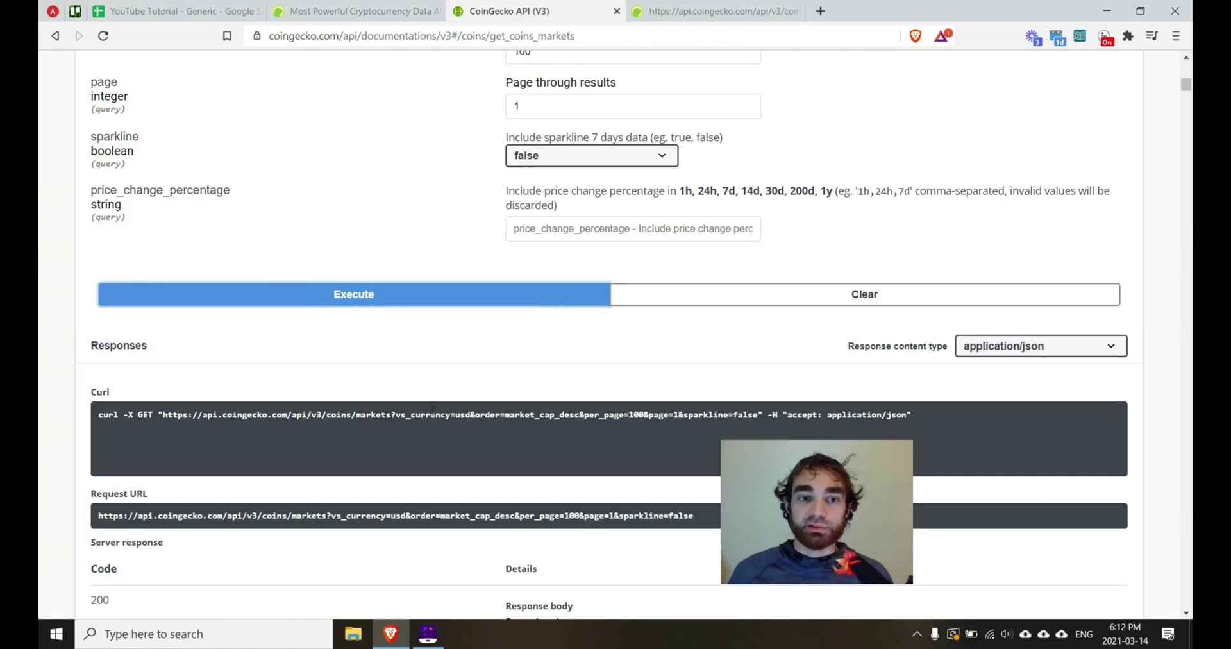
pyautogui.tripleClick(175, 418)
pyautogui.moveTo(166, 416); pyautogui.dragTo(760, 417)
pyautogui.hotkey('ctrl', 'c')
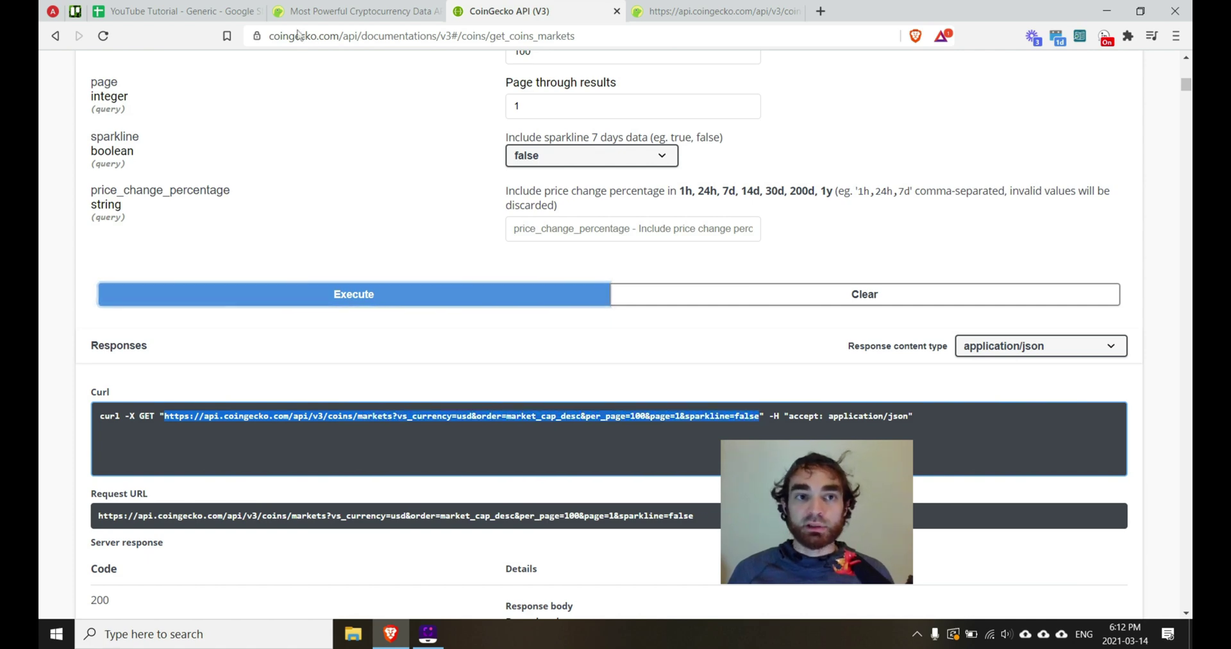
pyautogui.click(180, 11)
# - Paste the CoinGecko markets URL as the request URL and output to the current sheet
pyautogui.click(1024, 292)
pyautogui.hotkey('ctrl', 'v')
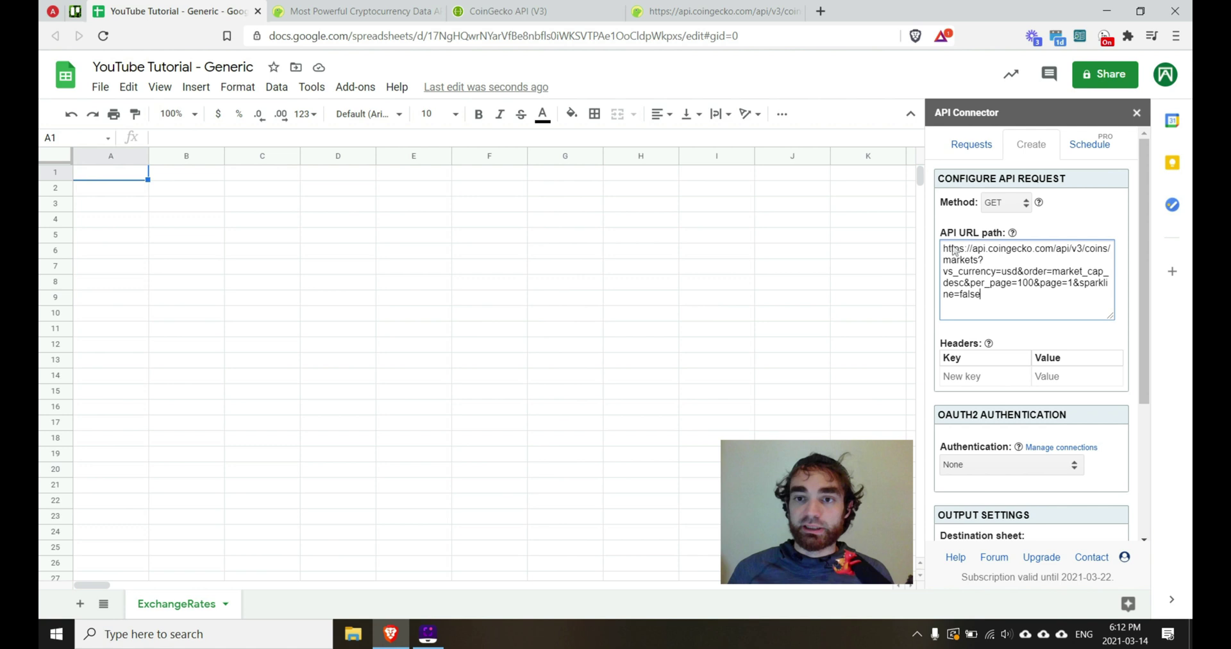
pyautogui.moveTo(943, 235); pyautogui.dragTo(1009, 234)
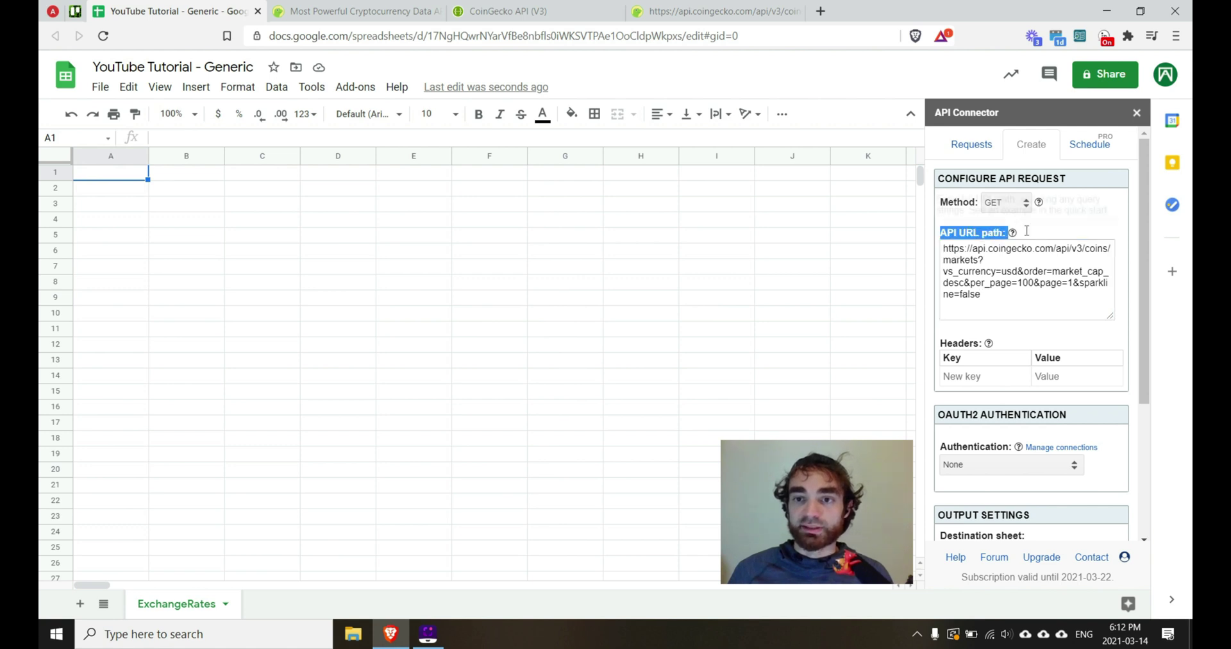
pyautogui.click(1029, 229)
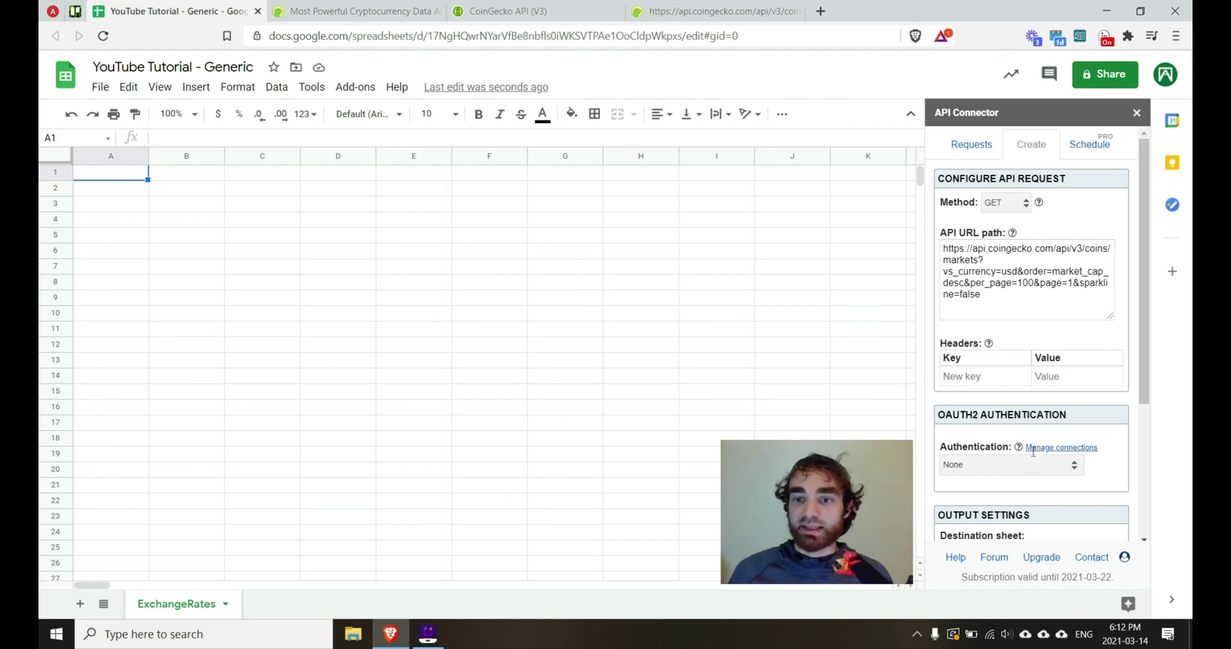
pyautogui.scroll(-2, 1026, 443)
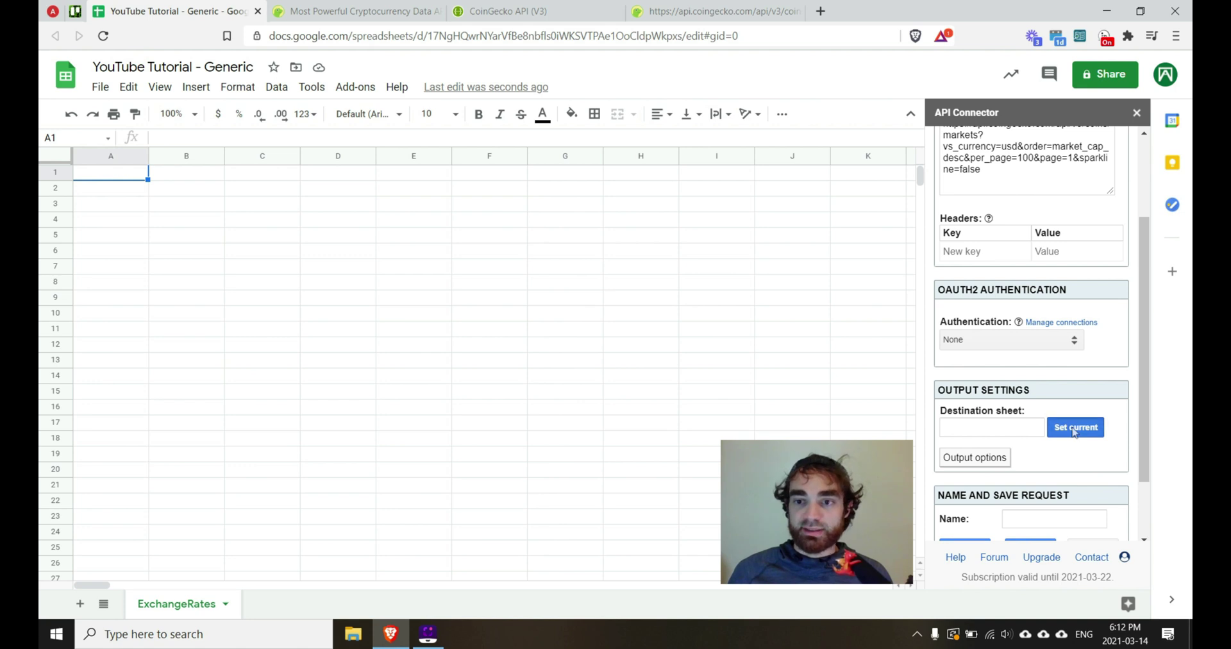
pyautogui.click(1057, 428)
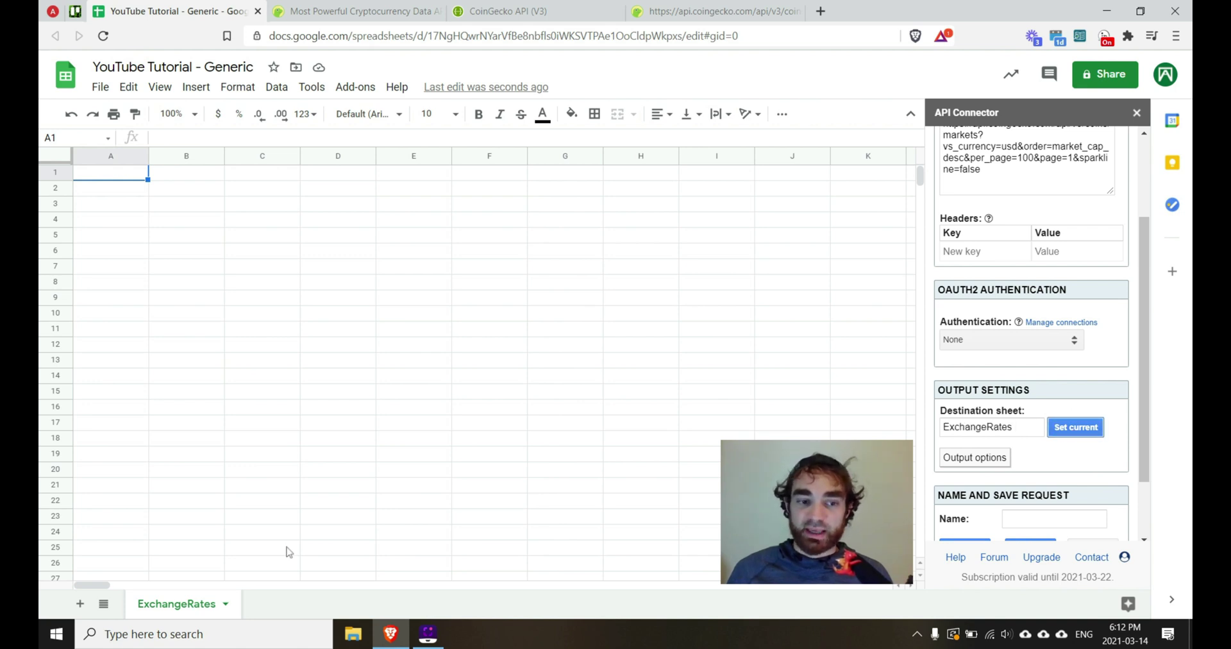
# - Name the request ExchangeRates, save it, and run it to fetch coin data
pyautogui.scroll(-1, 1108, 523)
pyautogui.click(1080, 435)
pyautogui.write('Exc')
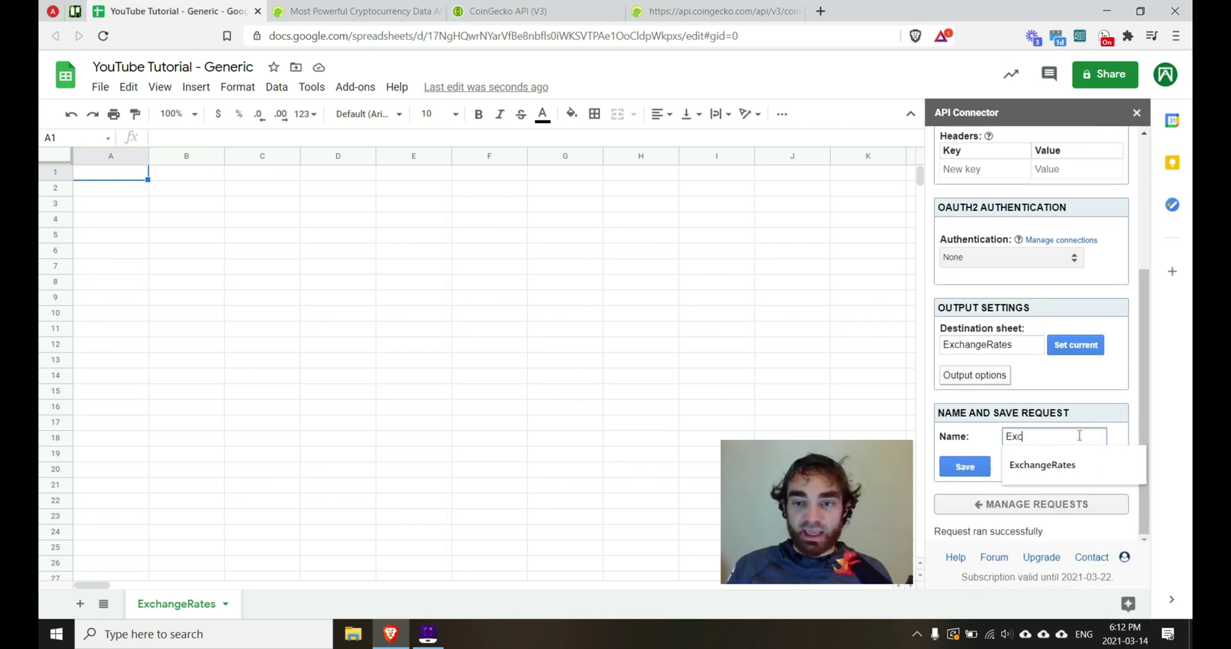
pyautogui.write('hanges')
pyautogui.press('BackSpace')
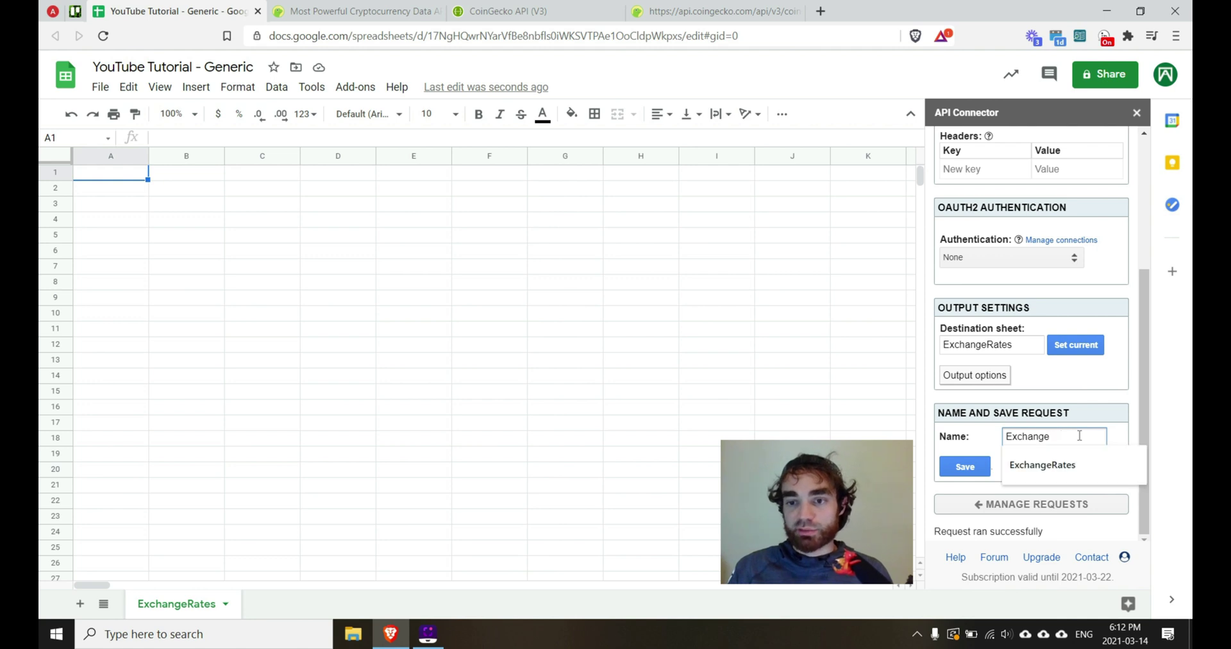
pyautogui.press('Down')
pyautogui.press('Return')
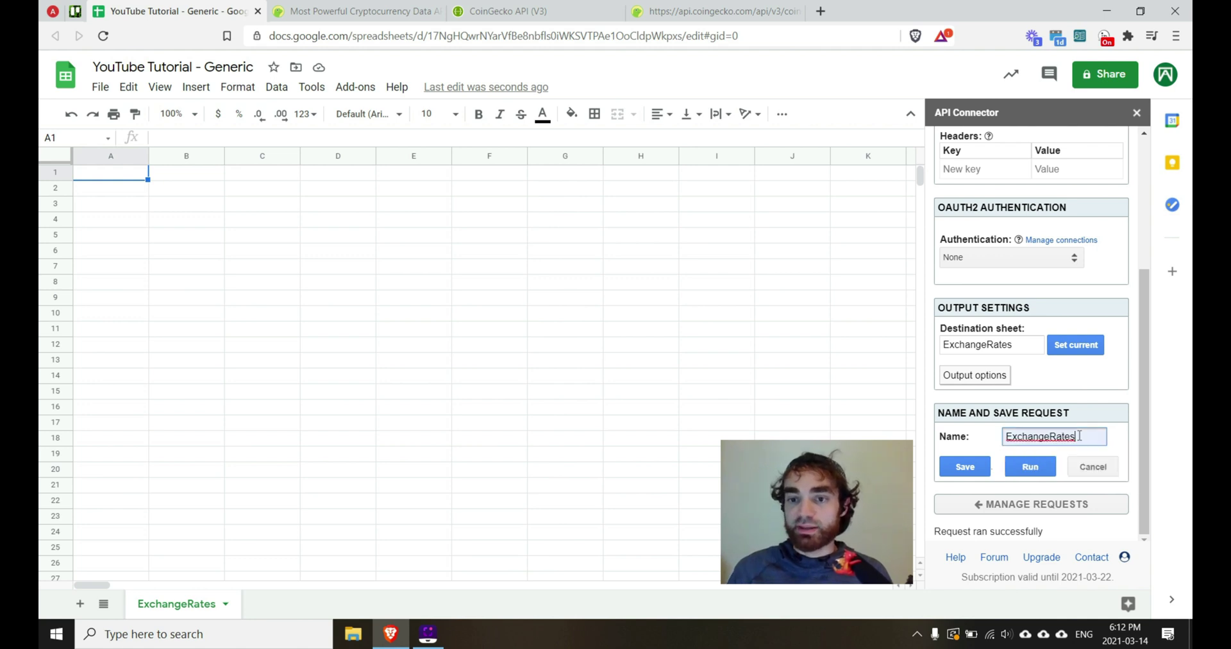
pyautogui.click(991, 473)
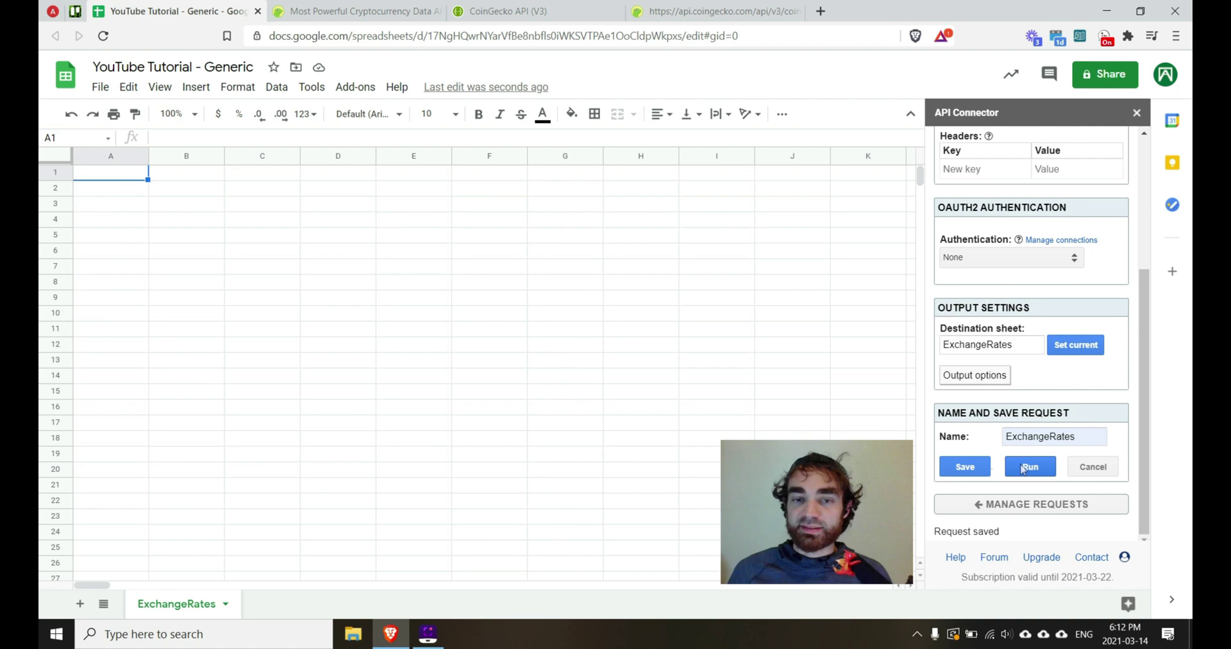
pyautogui.click(1026, 467)
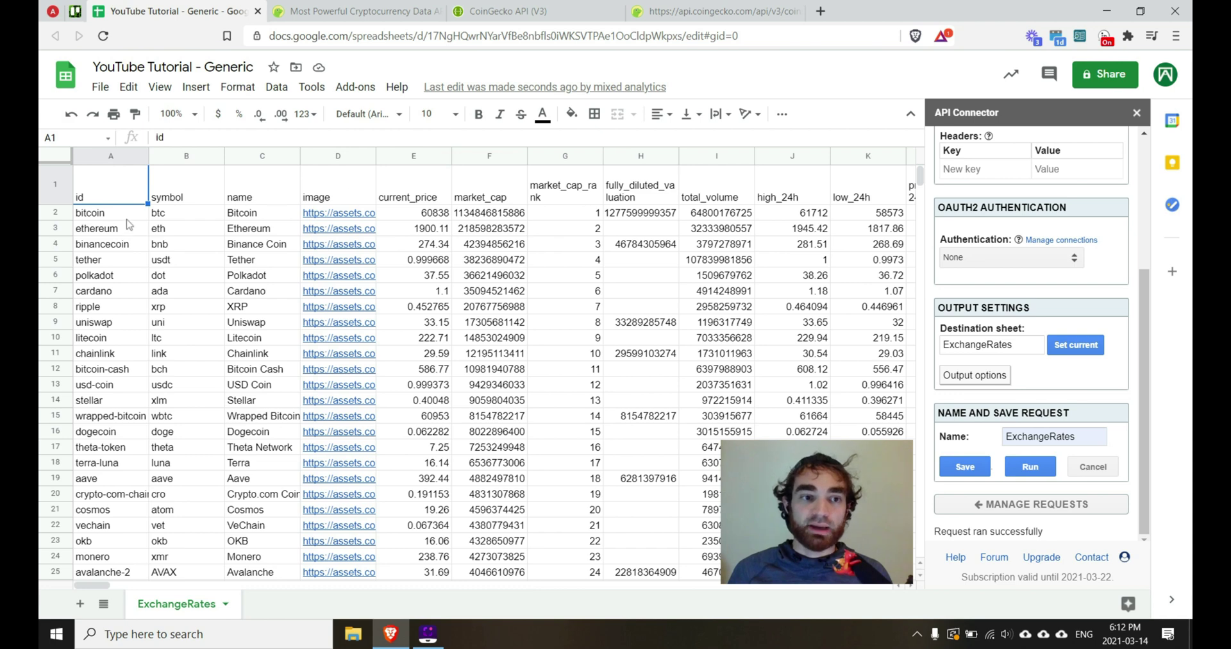
# - Make the header row of the coin market table bold
pyautogui.click(52, 186)
pyautogui.hotkey('ctrl', 'b')
pyautogui.click(120, 186)
pyautogui.click(189, 194)
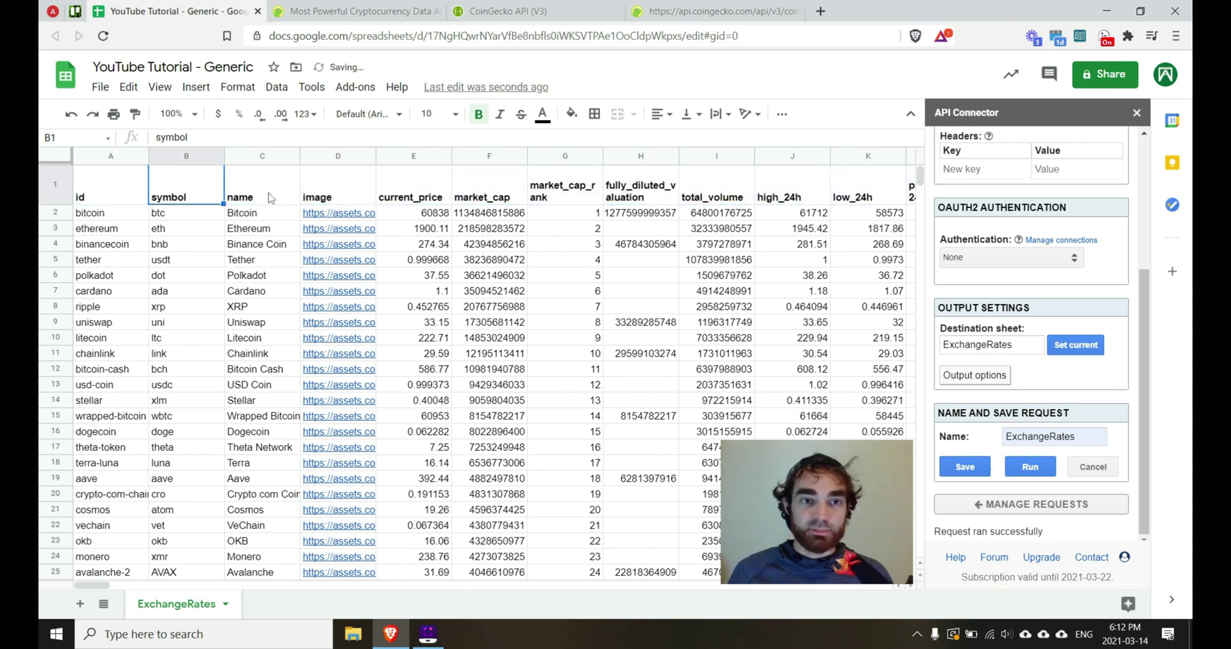
pyautogui.click(272, 198)
pyautogui.click(337, 192)
# - Open bitcoin's image link from cell D2 to check it, then close it and select column header D1
pyautogui.click(358, 216)
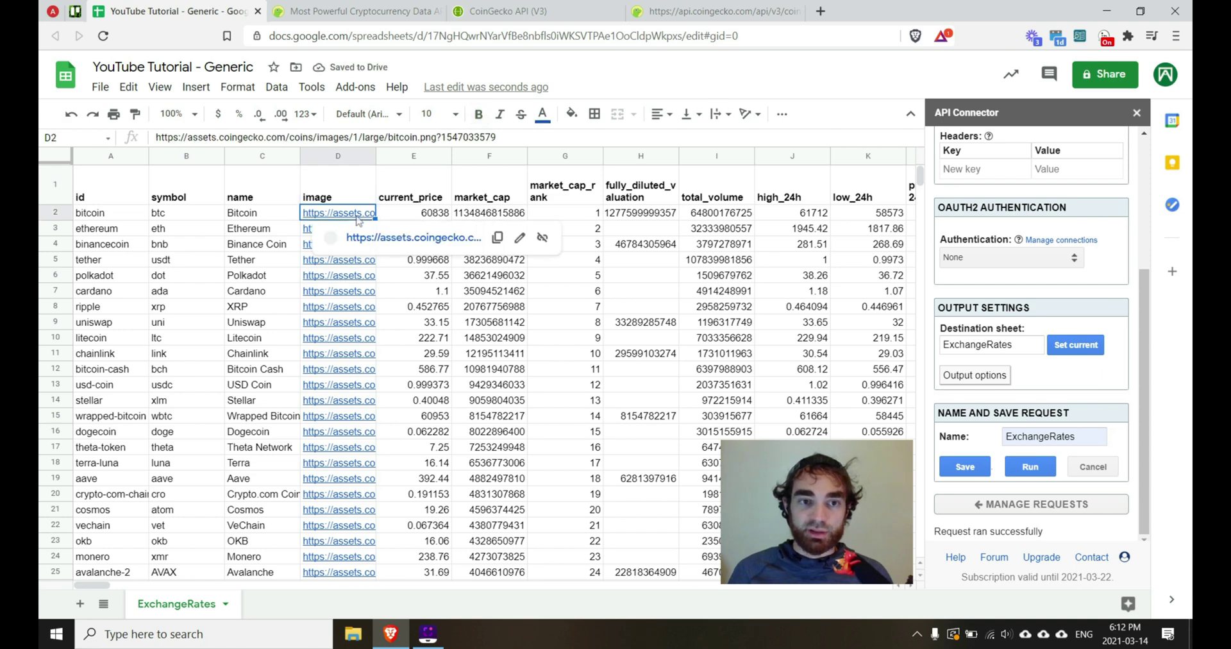
pyautogui.click(413, 236)
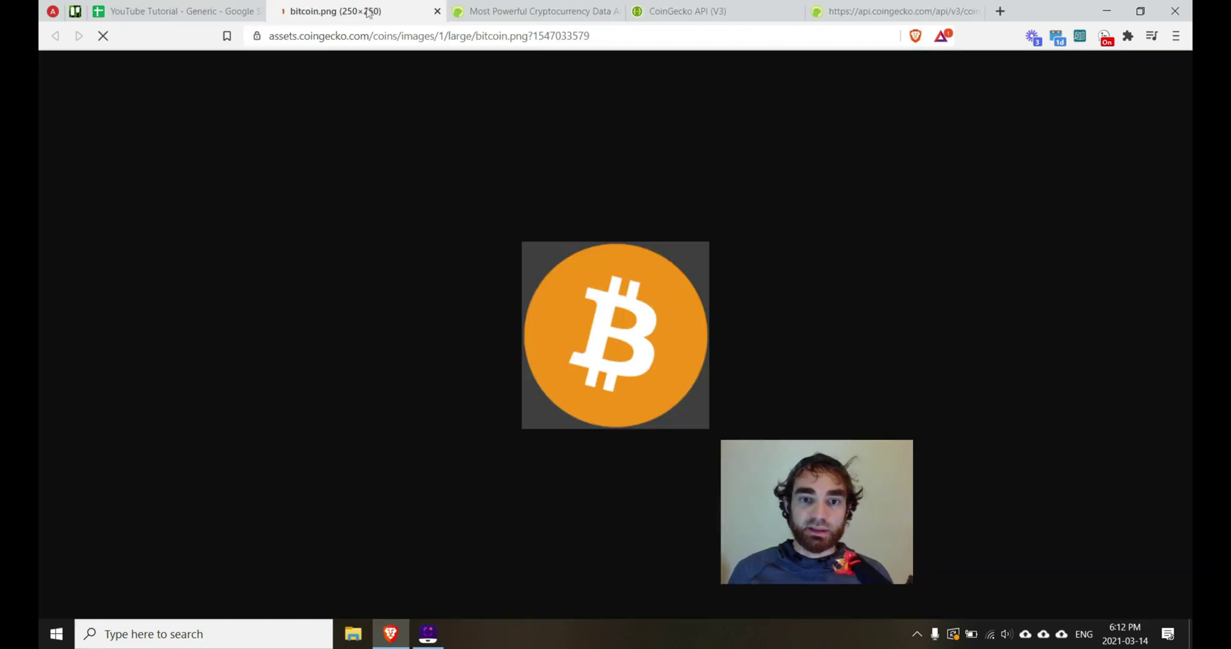
pyautogui.click(437, 11)
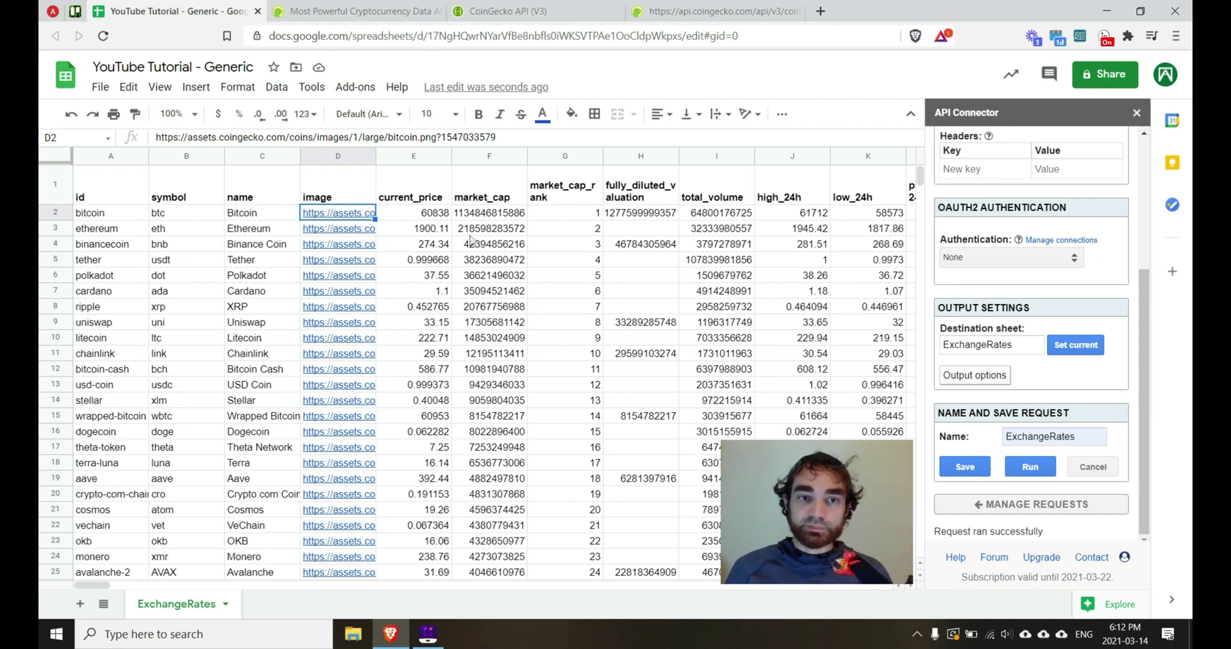
pyautogui.moveTo(371, 232)
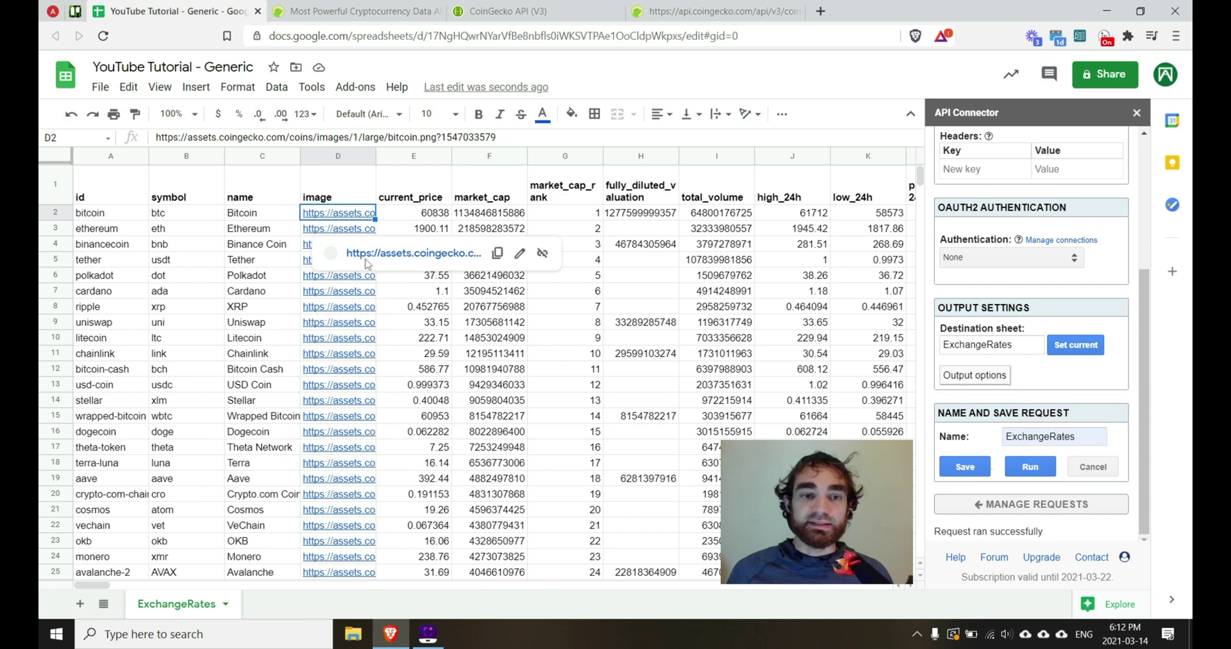
pyautogui.click(369, 186)
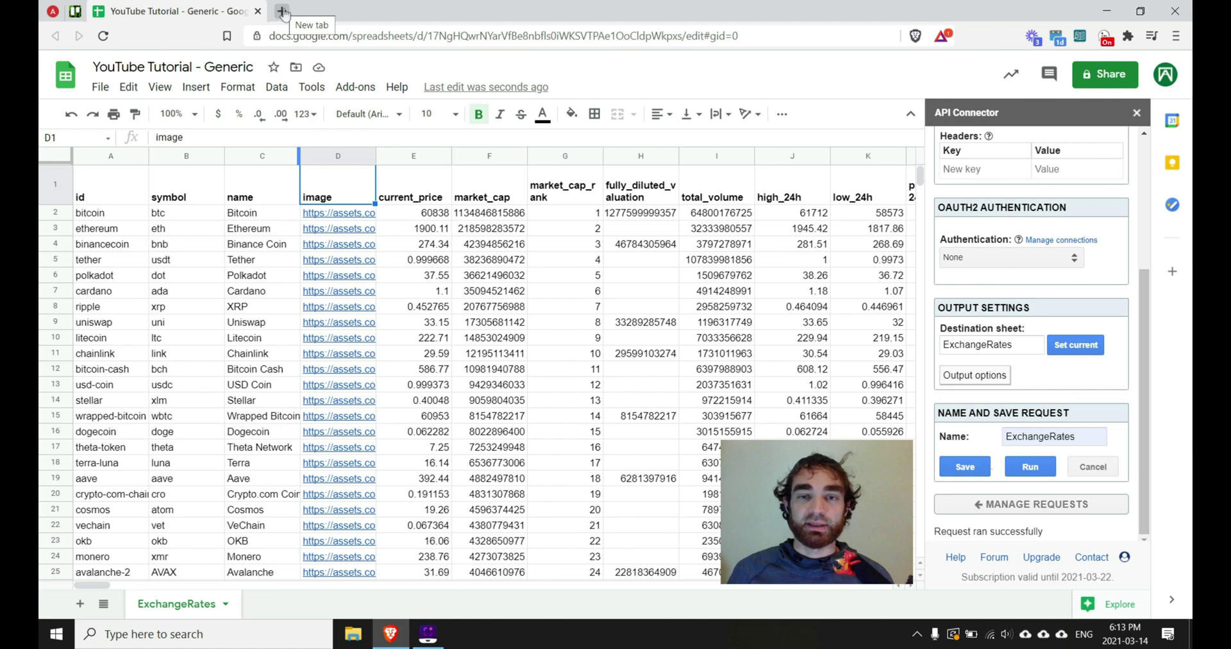
# - Search the web for rapidapi, open the RapidAPI site, and search its marketplace for 'hashtag'
pyautogui.click(283, 11)
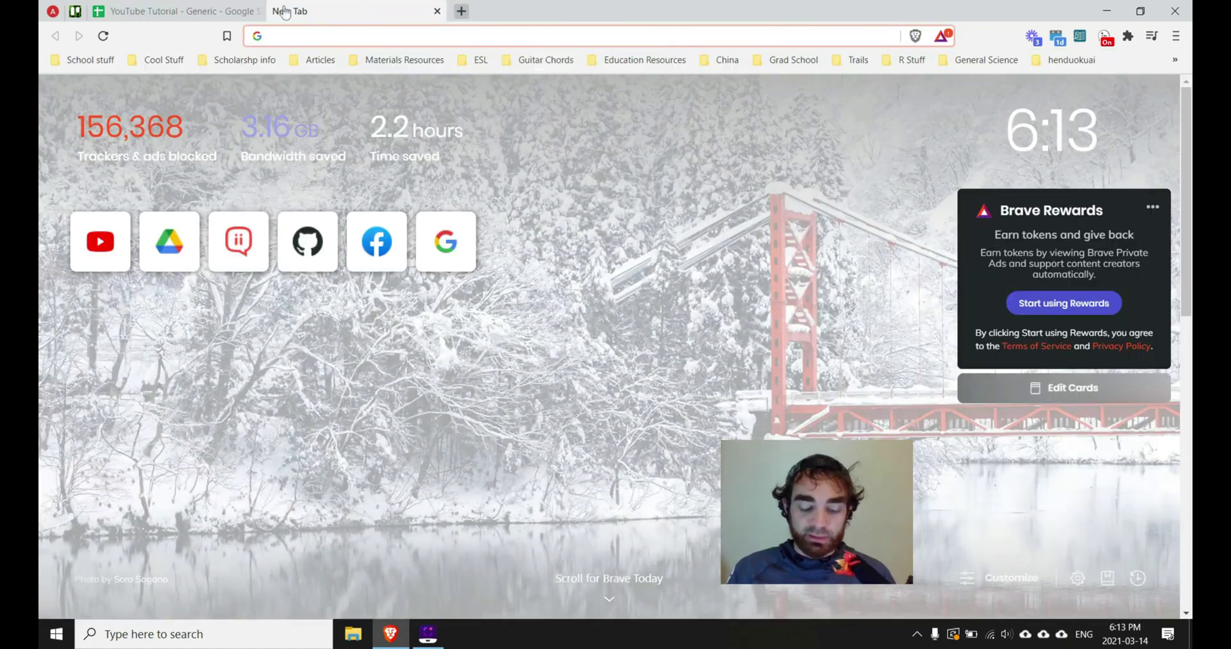
pyautogui.write('rapidapi')
pyautogui.press('Return')
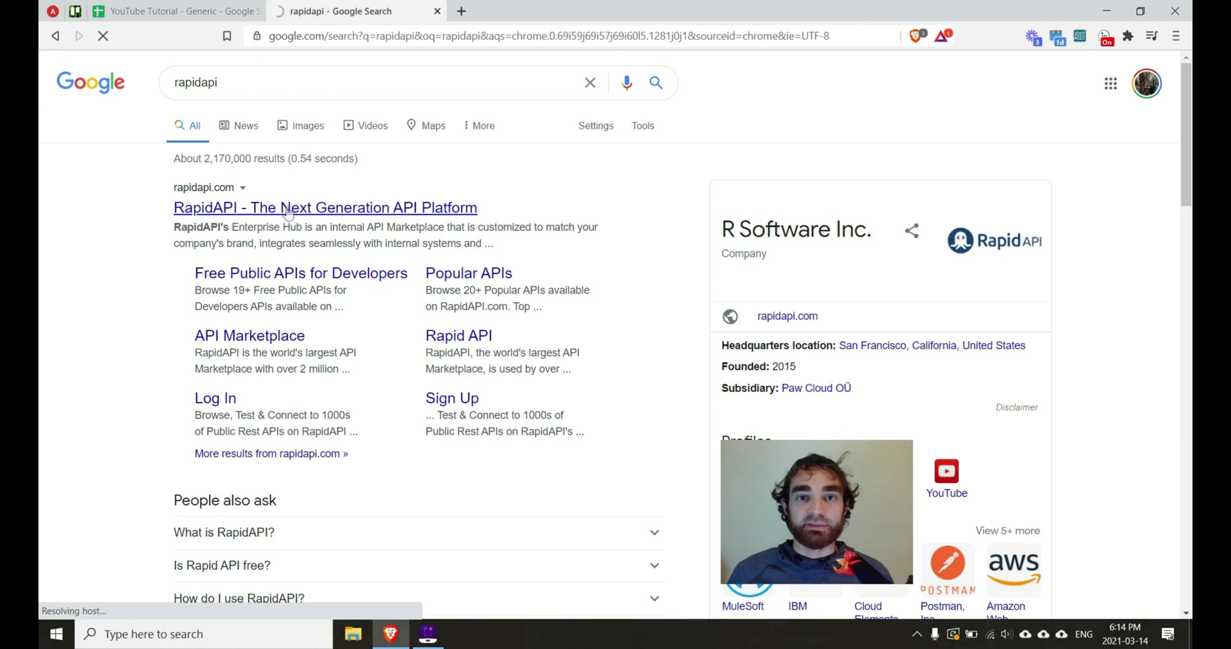
pyautogui.click(306, 209)
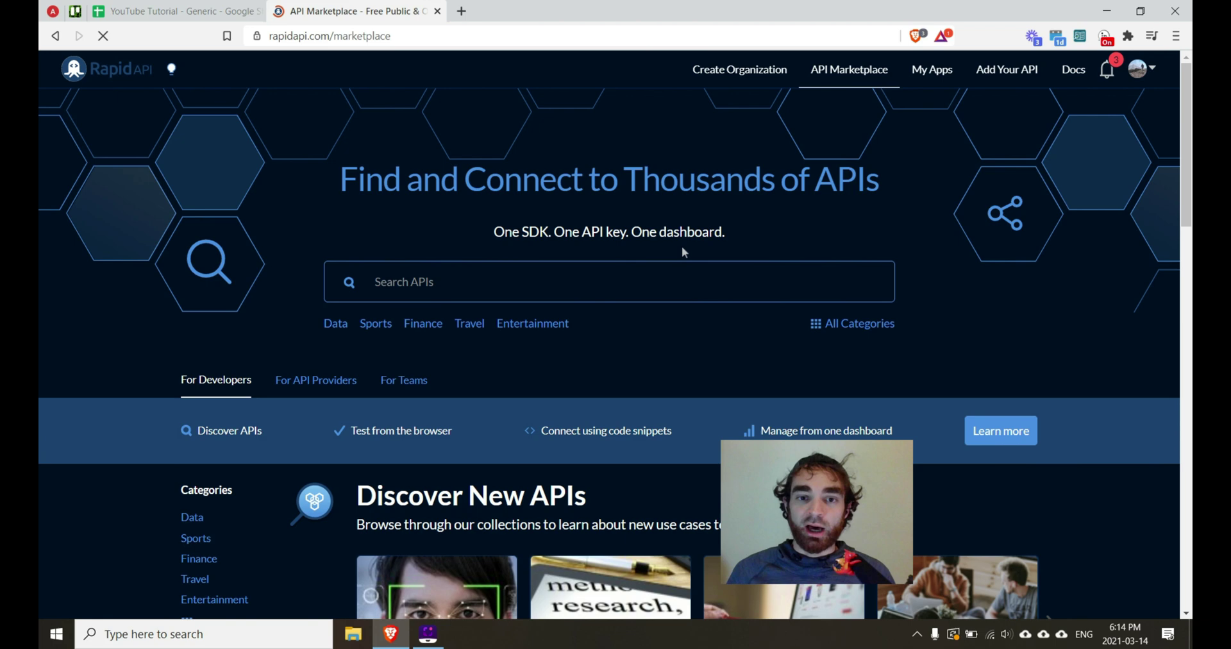
pyautogui.click(375, 281)
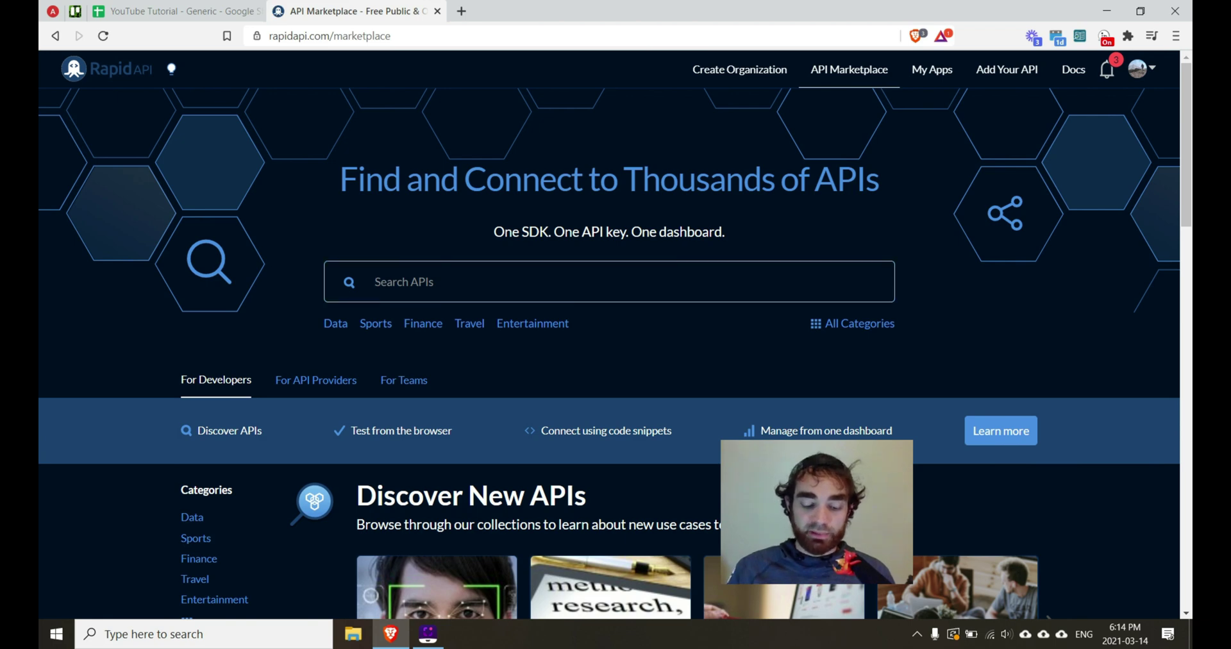
pyautogui.write('hashtag')
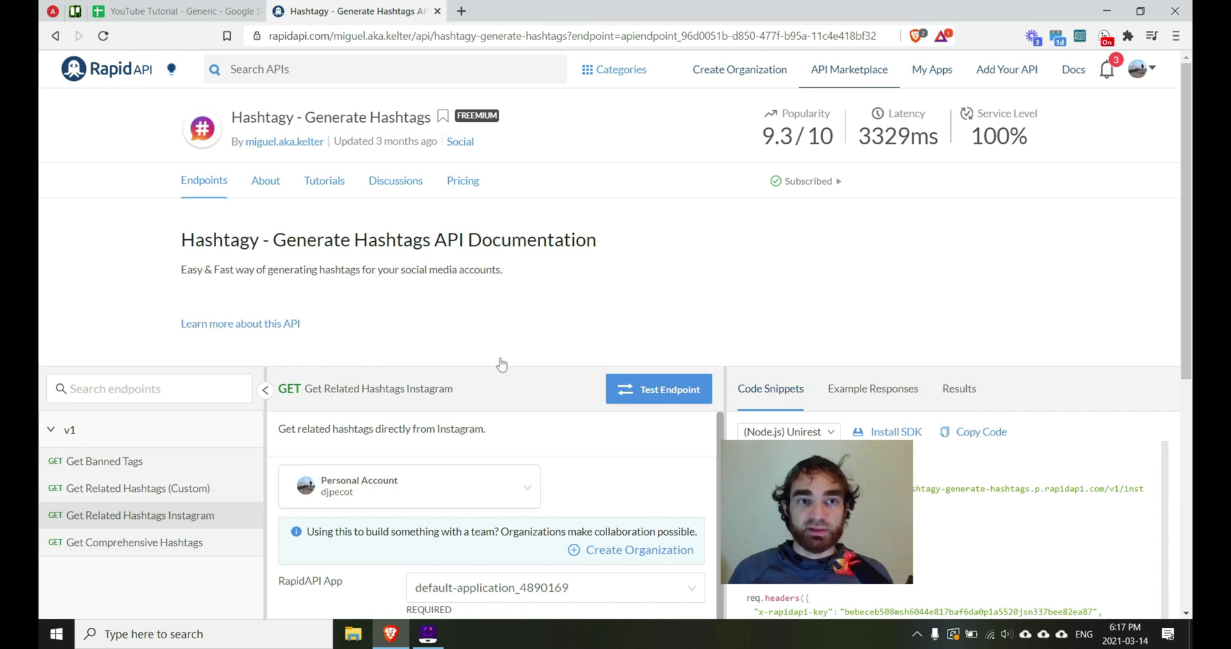
# - Add a new sheet and rename it Keywords
pyautogui.click(189, 9)
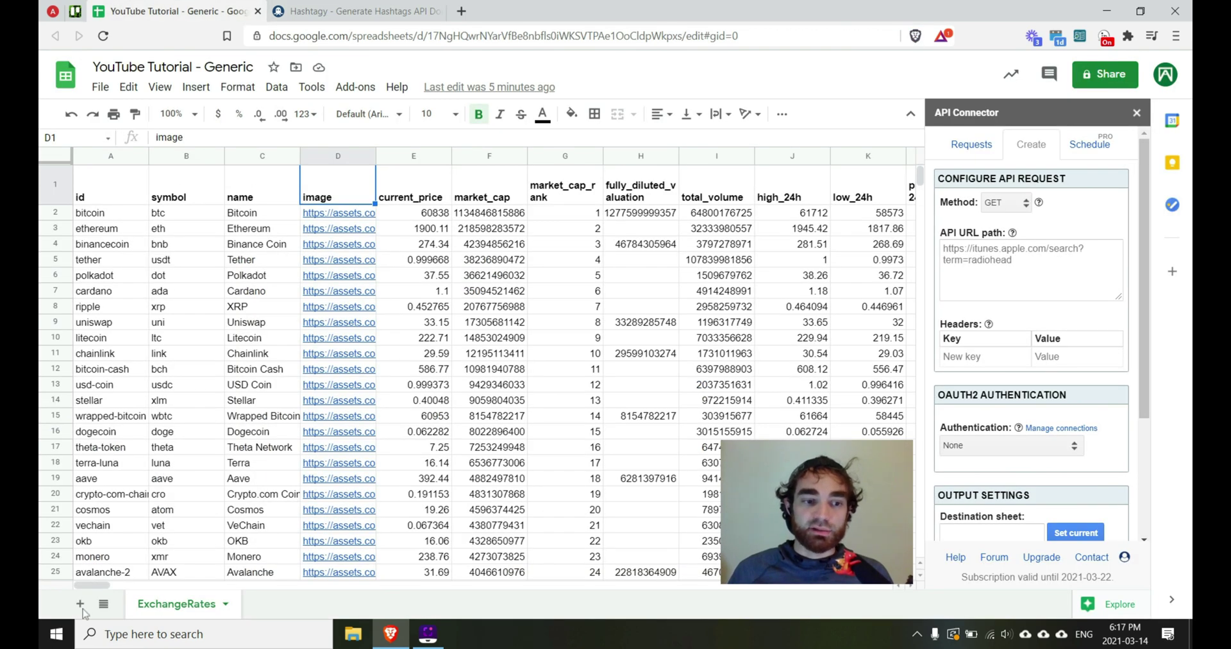
pyautogui.click(273, 606)
pyautogui.doubleClick(273, 606)
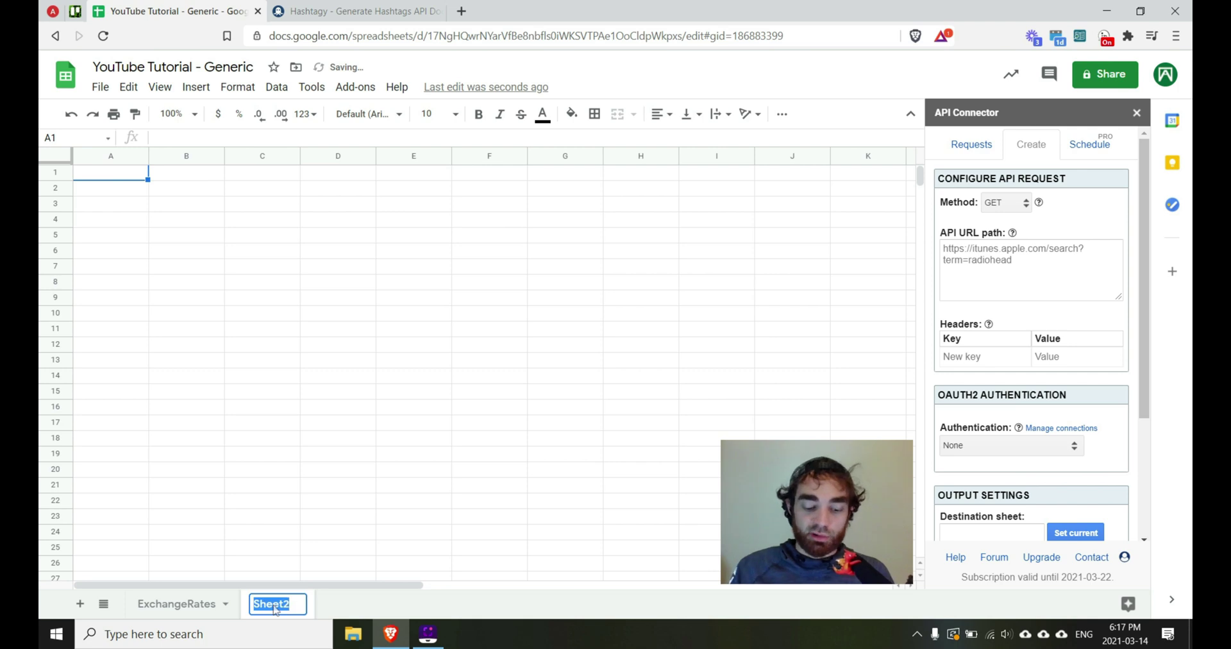
pyautogui.write('Keywords')
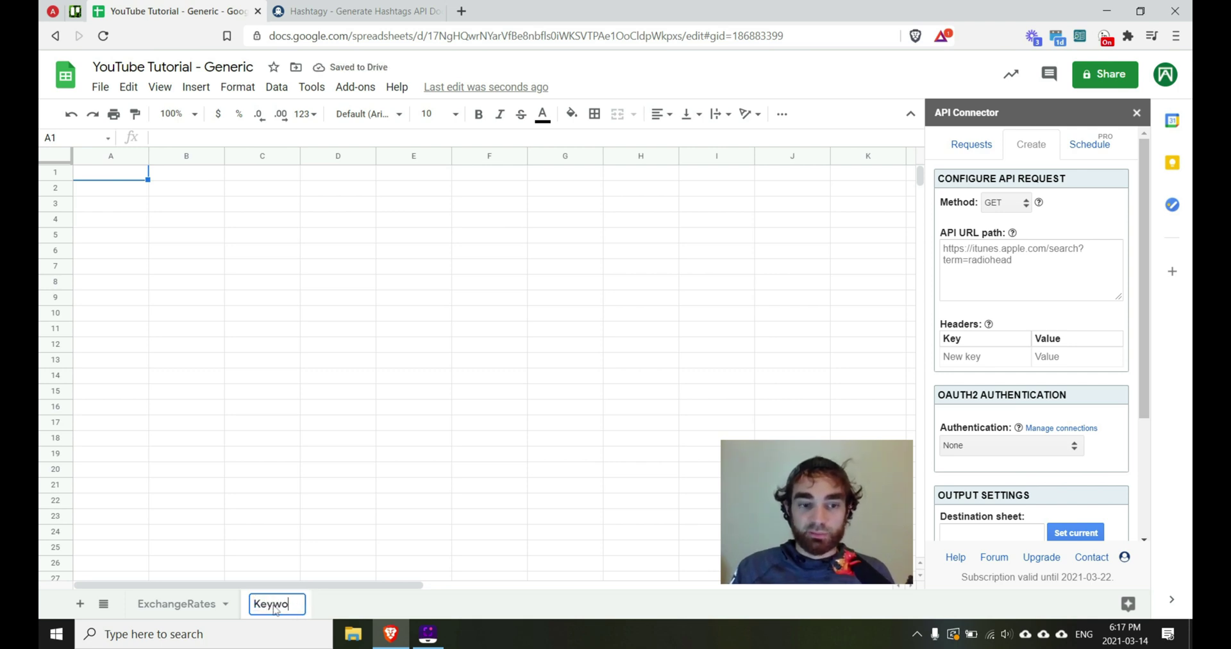
pyautogui.click(998, 264)
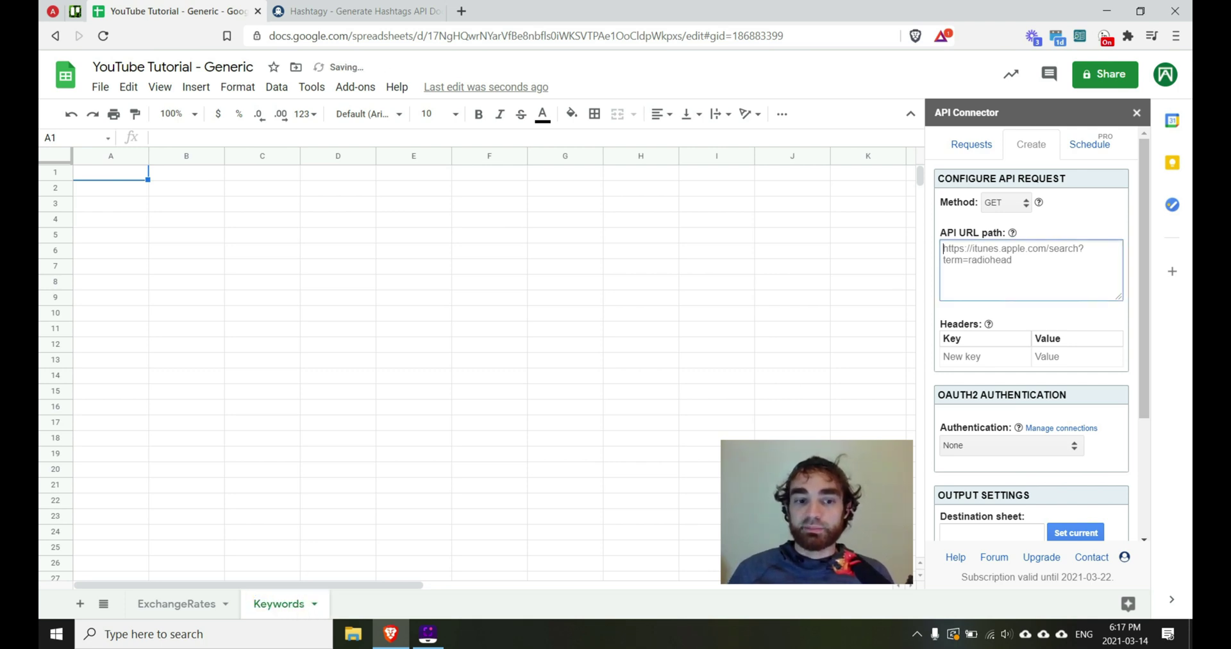
# - Start a new API Connector request and copy the Hashtagy endpoint URL from the code sample
pyautogui.click(974, 153)
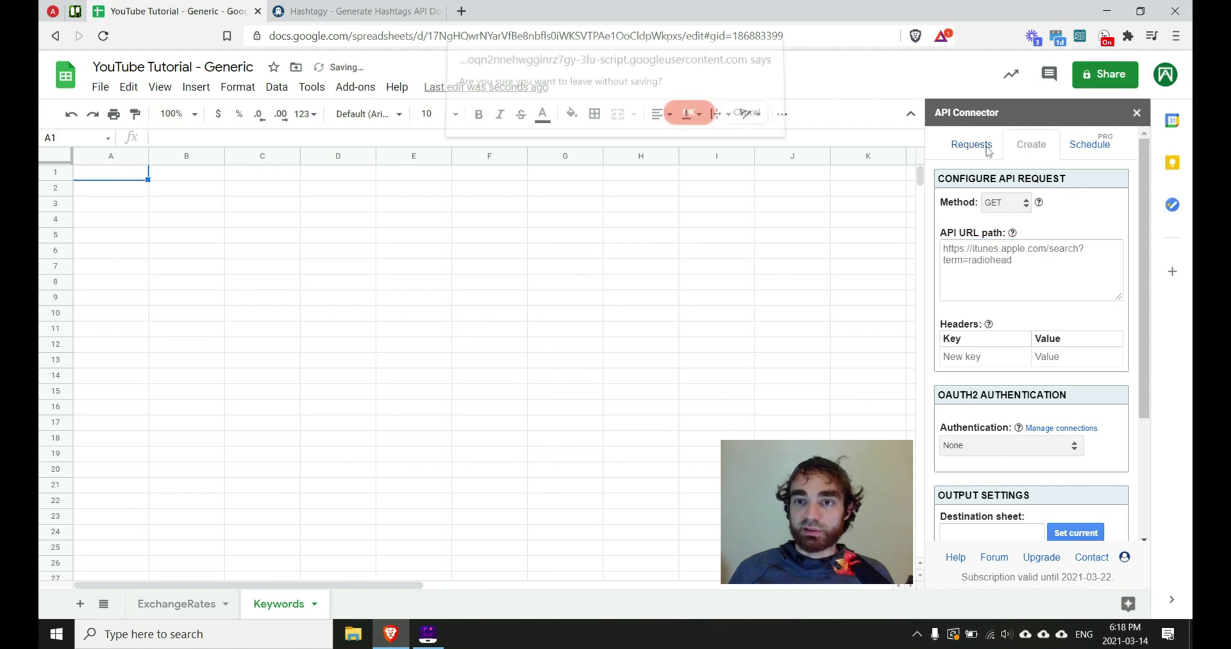
pyautogui.click(685, 120)
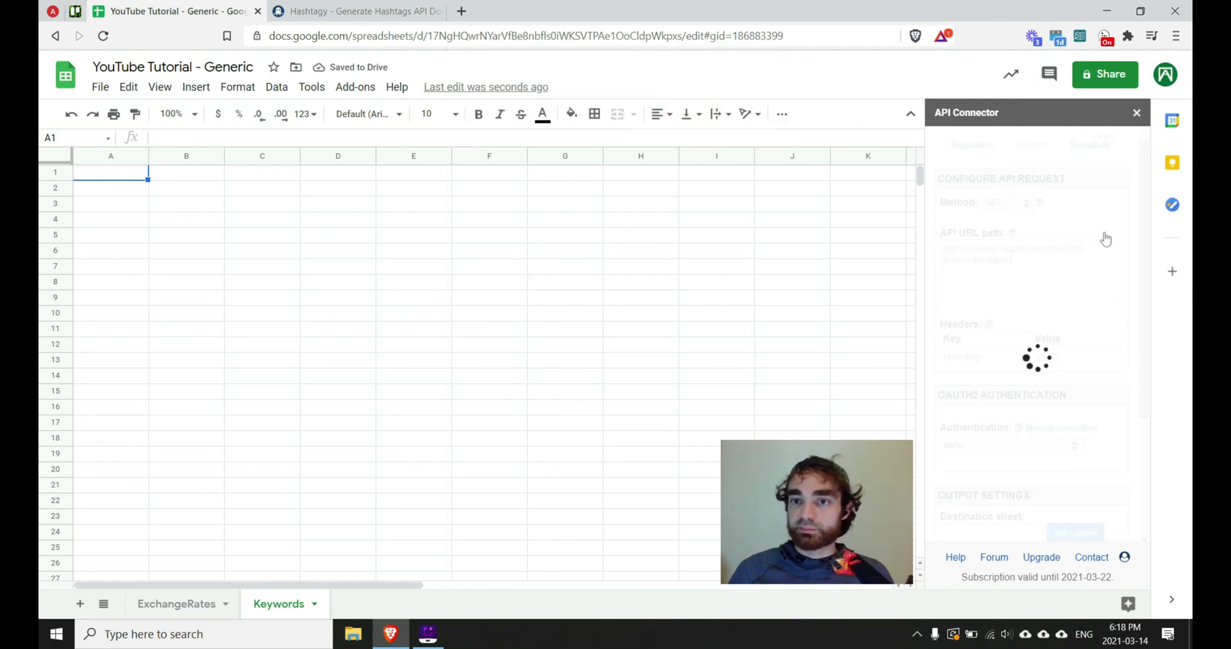
pyautogui.click(1076, 219)
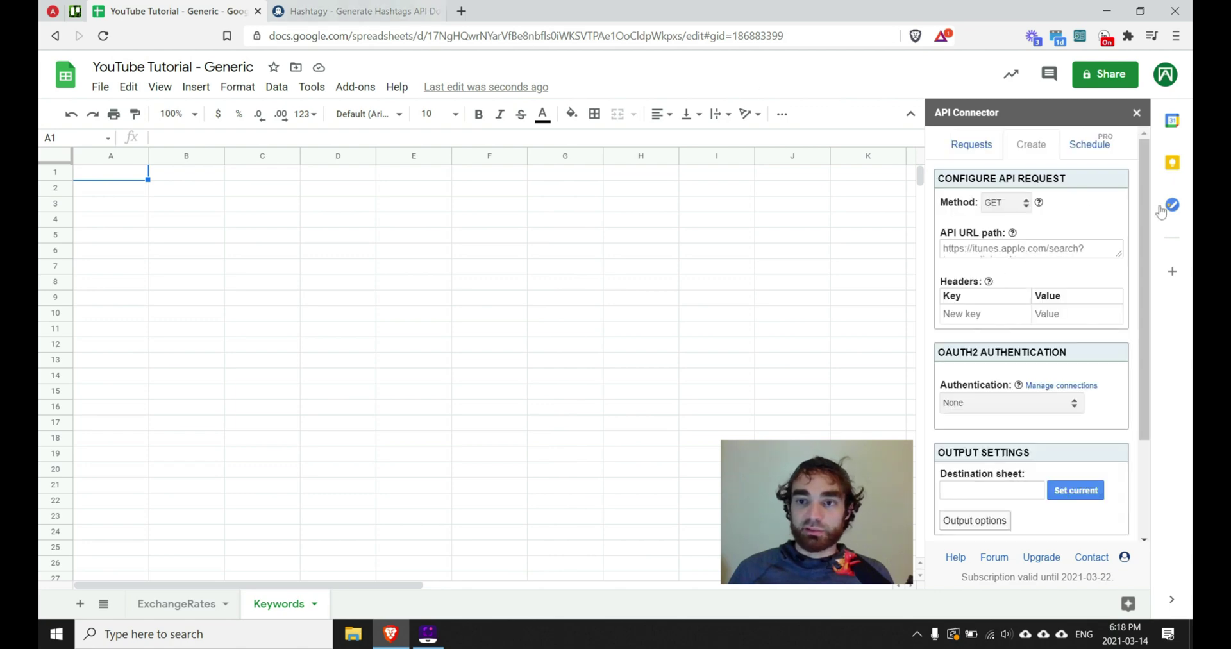
pyautogui.moveTo(1120, 252); pyautogui.dragTo(1120, 314)
pyautogui.click(356, 11)
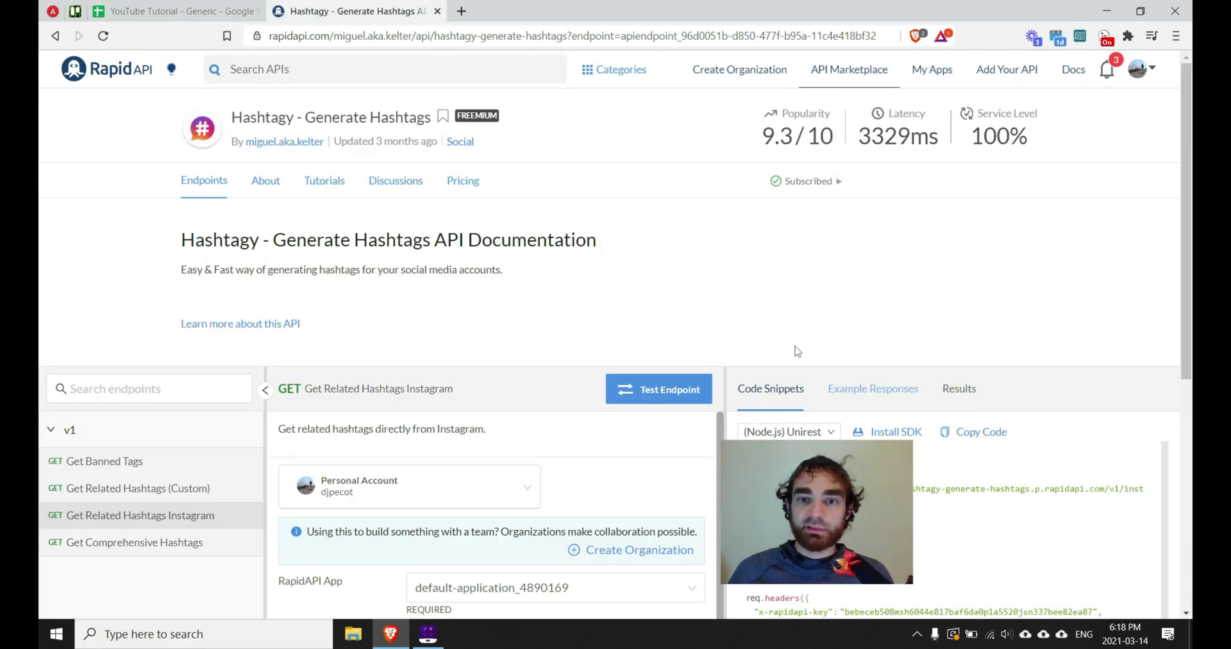
pyautogui.moveTo(864, 363); pyautogui.dragTo(776, 378)
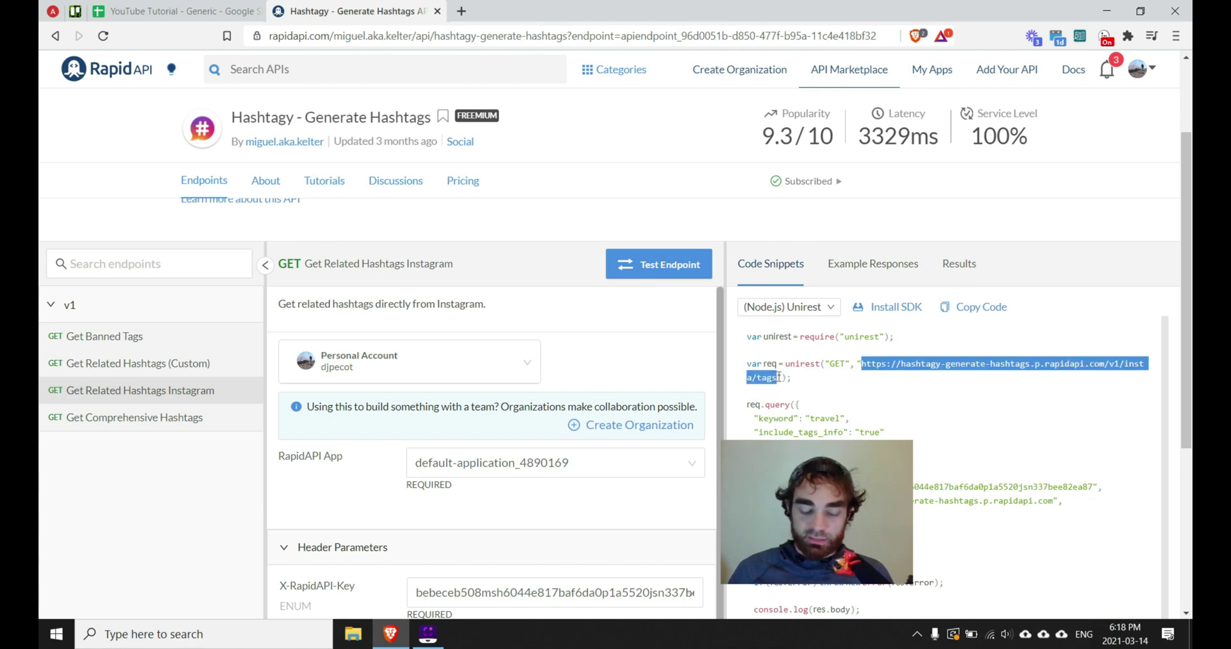
pyautogui.hotkey('ctrl', 'c')
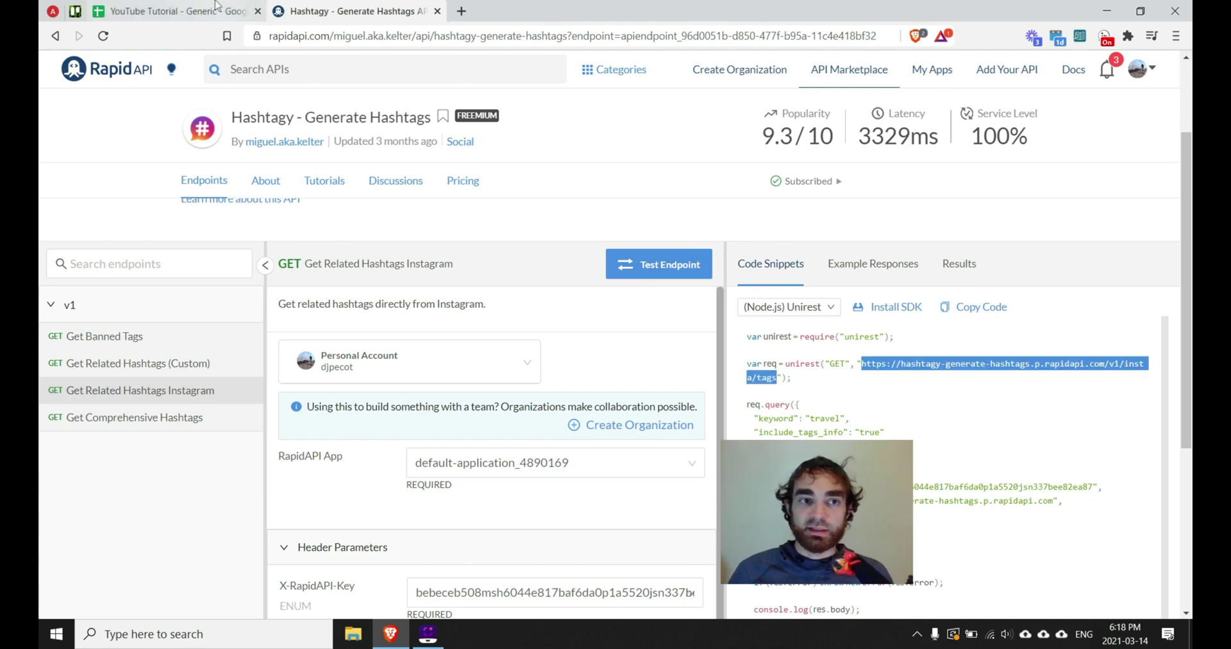
# - Paste the Hashtagy /v1/insta/tags endpoint URL into the API URL box
pyautogui.click(174, 11)
pyautogui.click(1008, 296)
pyautogui.hotkey('ctrl', 'v')
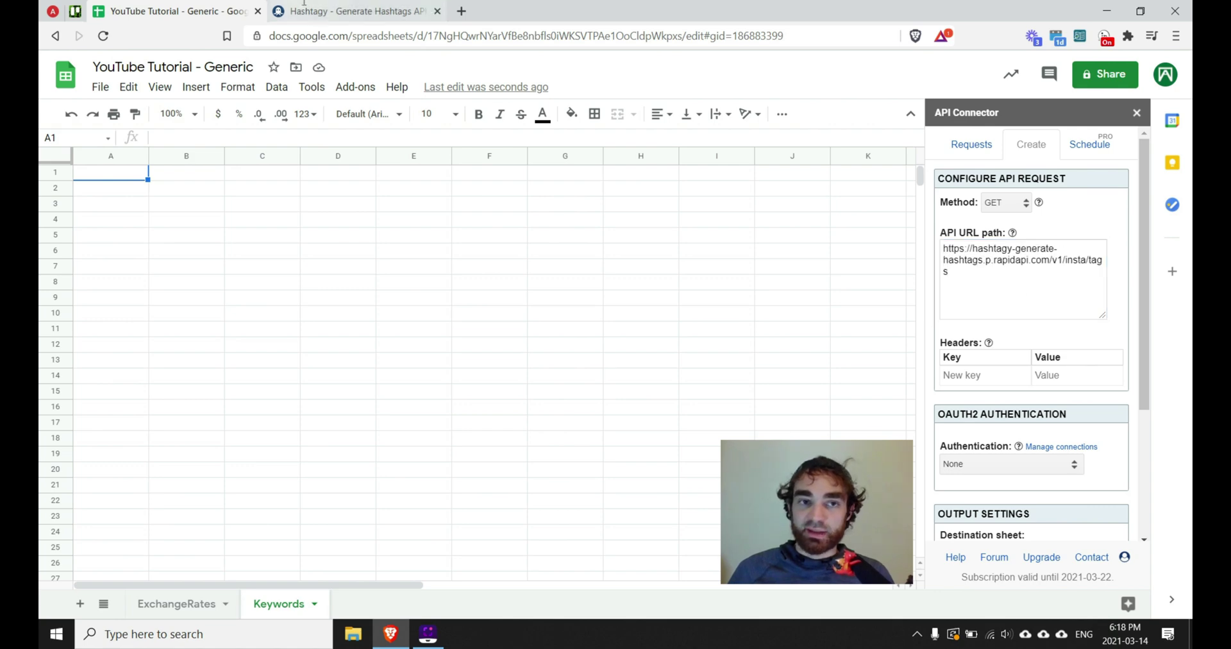
pyautogui.click(356, 11)
pyautogui.scroll(-2, 787, 292)
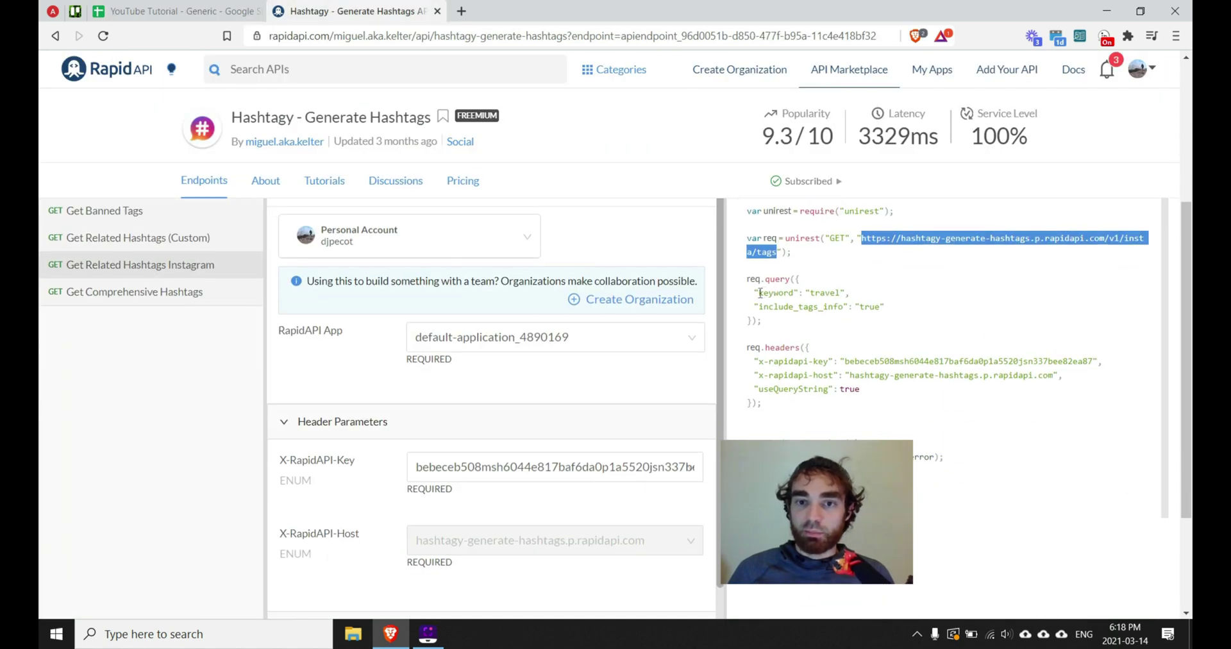
pyautogui.click(759, 293)
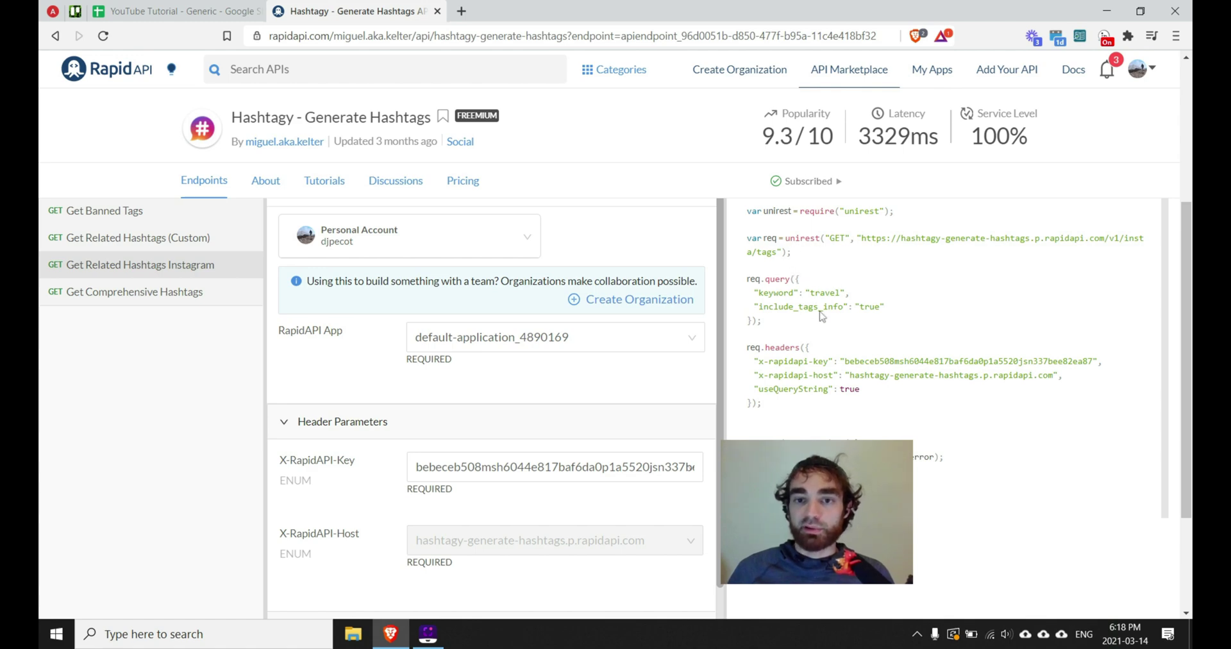
# - Append ?keyword=travel to the URL and select the x-rapidapi-key header name in the snippet
pyautogui.hotkey('ctrl', 'shift', 'Tab')
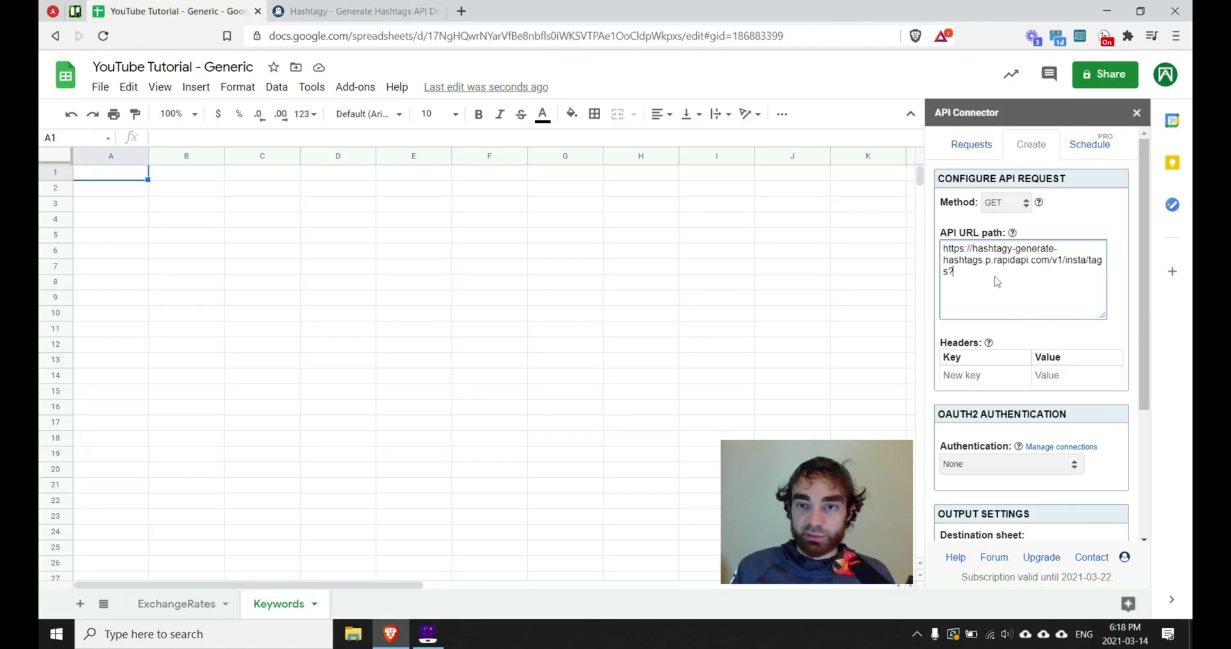
pyautogui.click(359, 11)
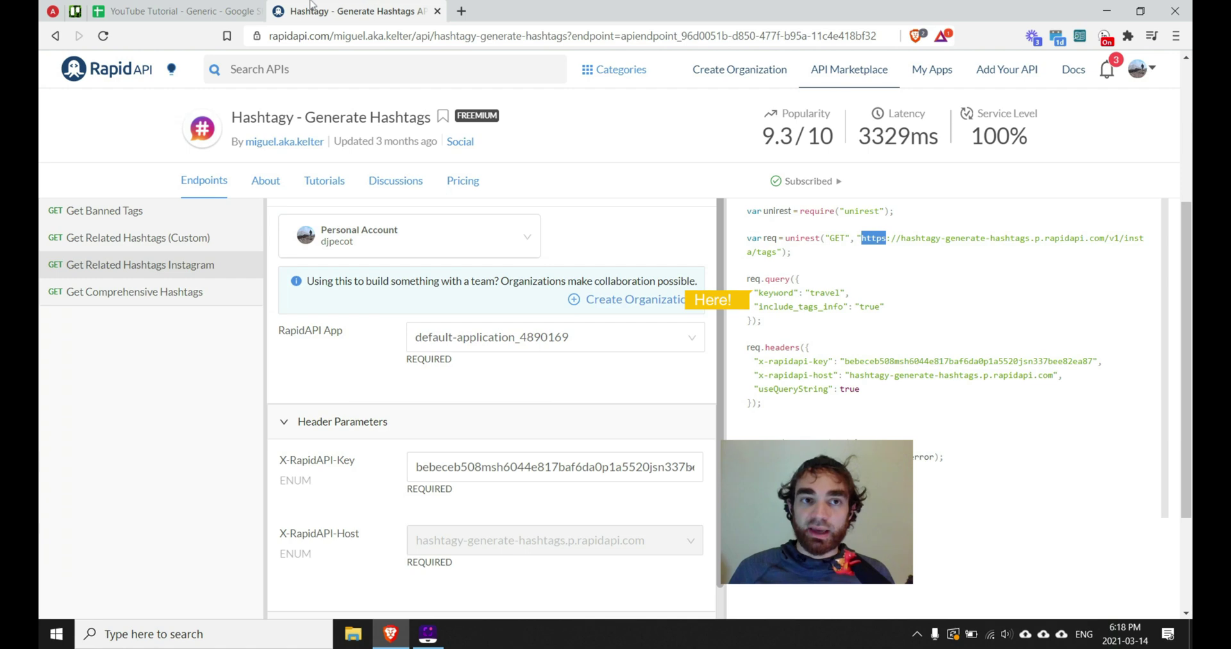
pyautogui.click(185, 8)
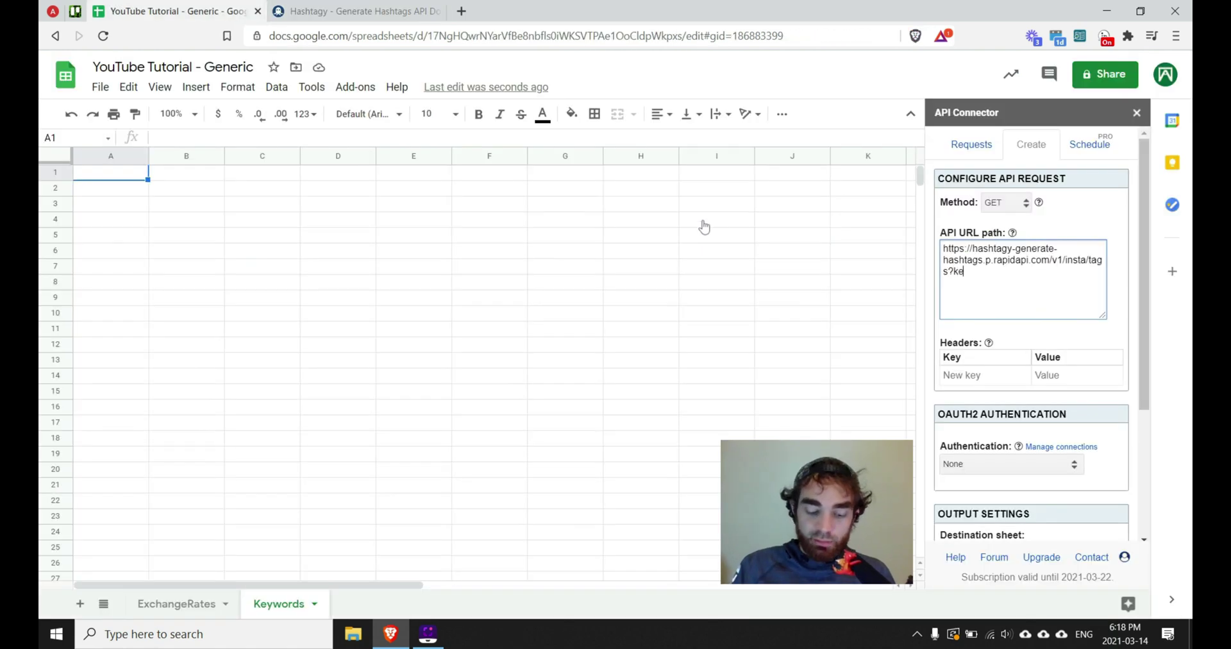
pyautogui.write('ywor')
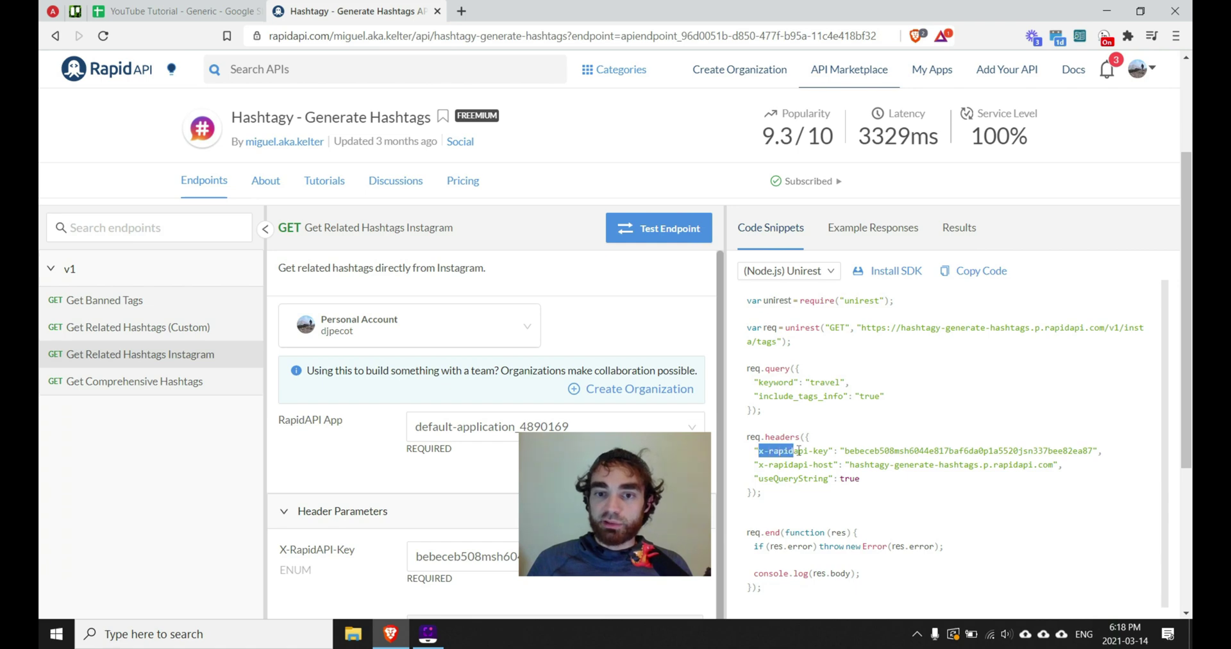
pyautogui.moveTo(798, 451); pyautogui.dragTo(829, 451)
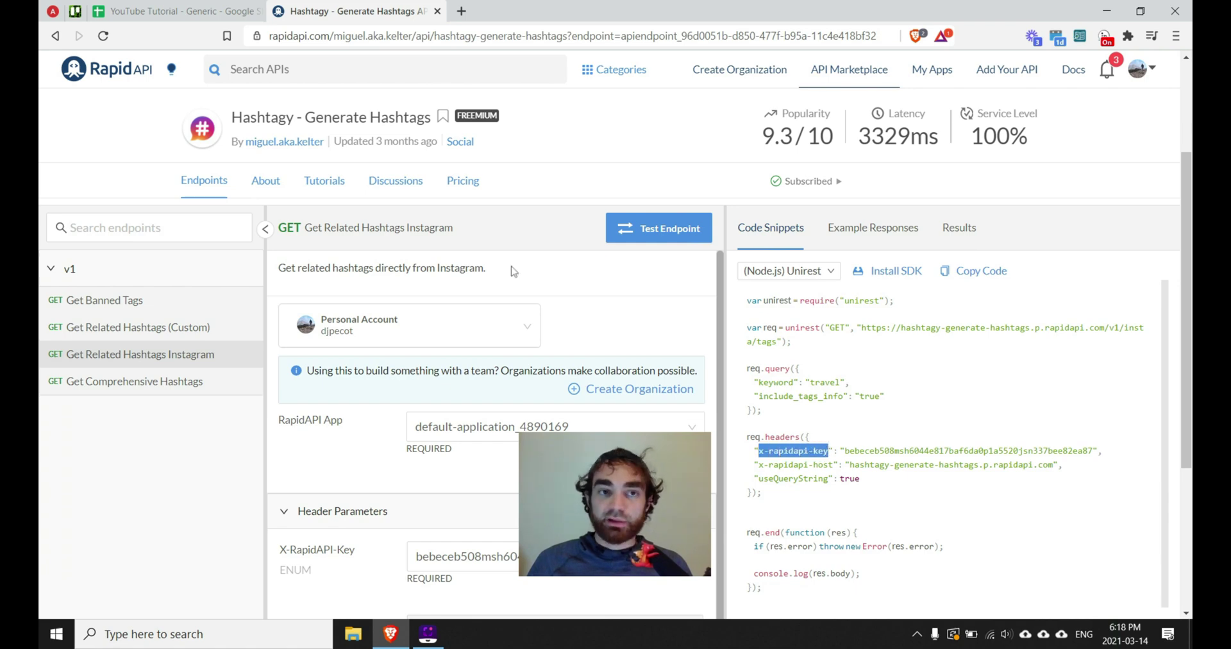
pyautogui.click(173, 11)
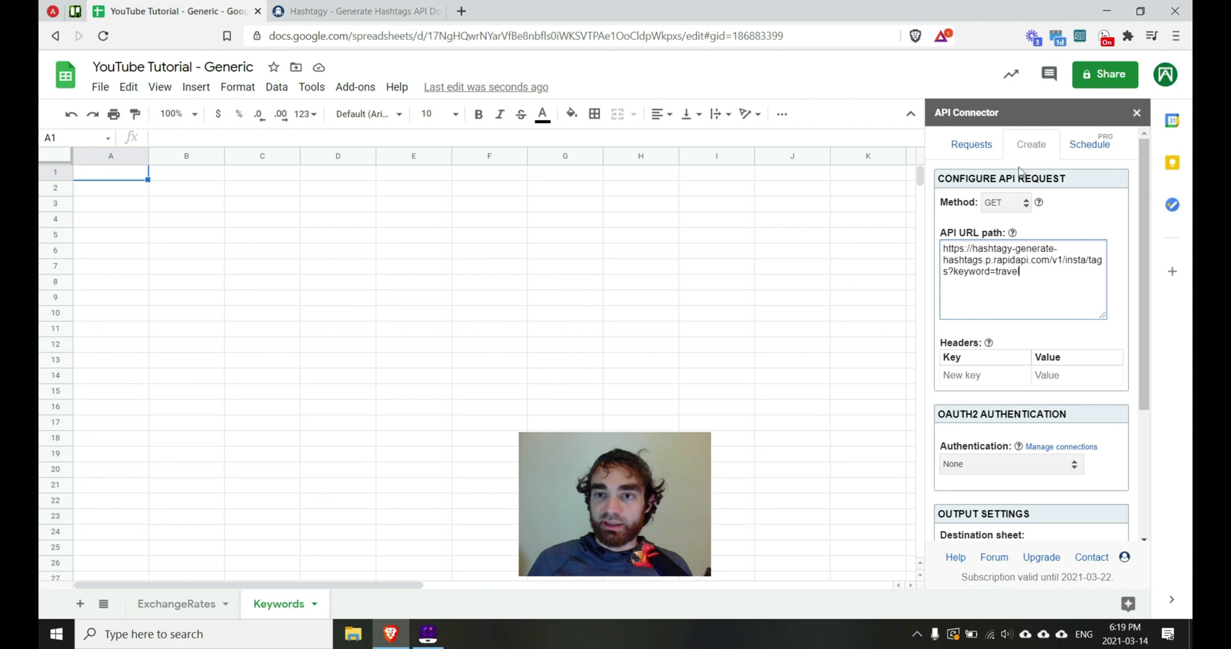
# - Add an x-rapidapi-key header with the RapidAPI key as its value
pyautogui.click(991, 382)
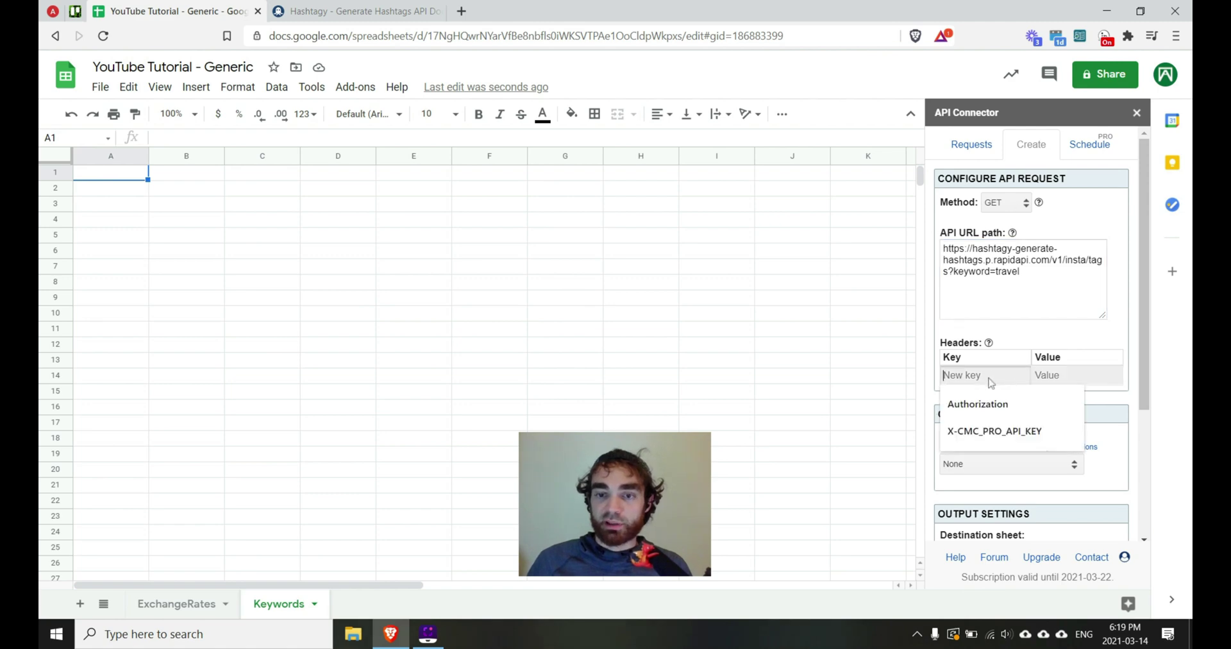
pyautogui.hotkey('ctrl', 'v')
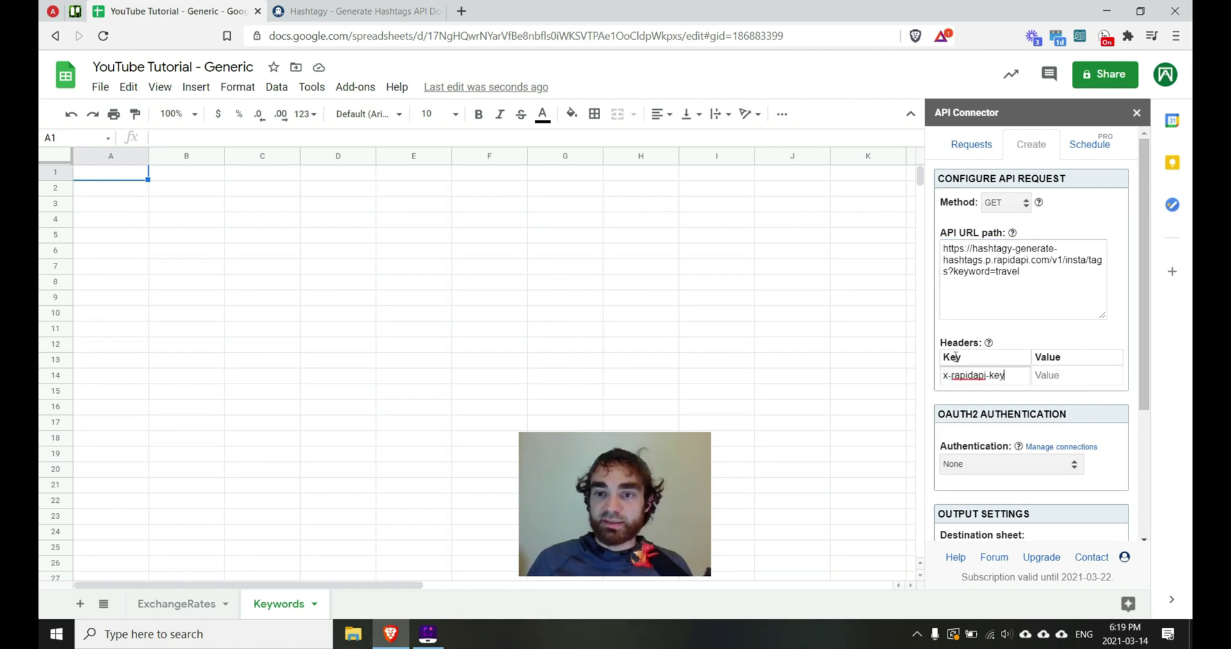
pyautogui.click(359, 11)
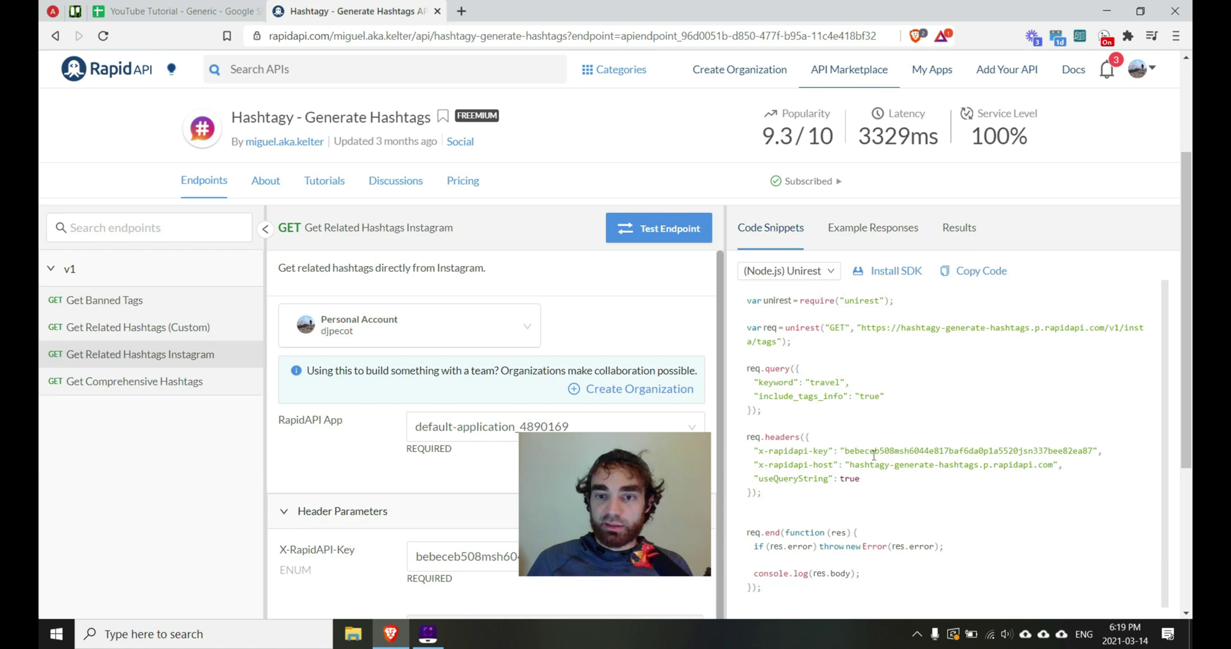
pyautogui.moveTo(845, 450); pyautogui.dragTo(1096, 454)
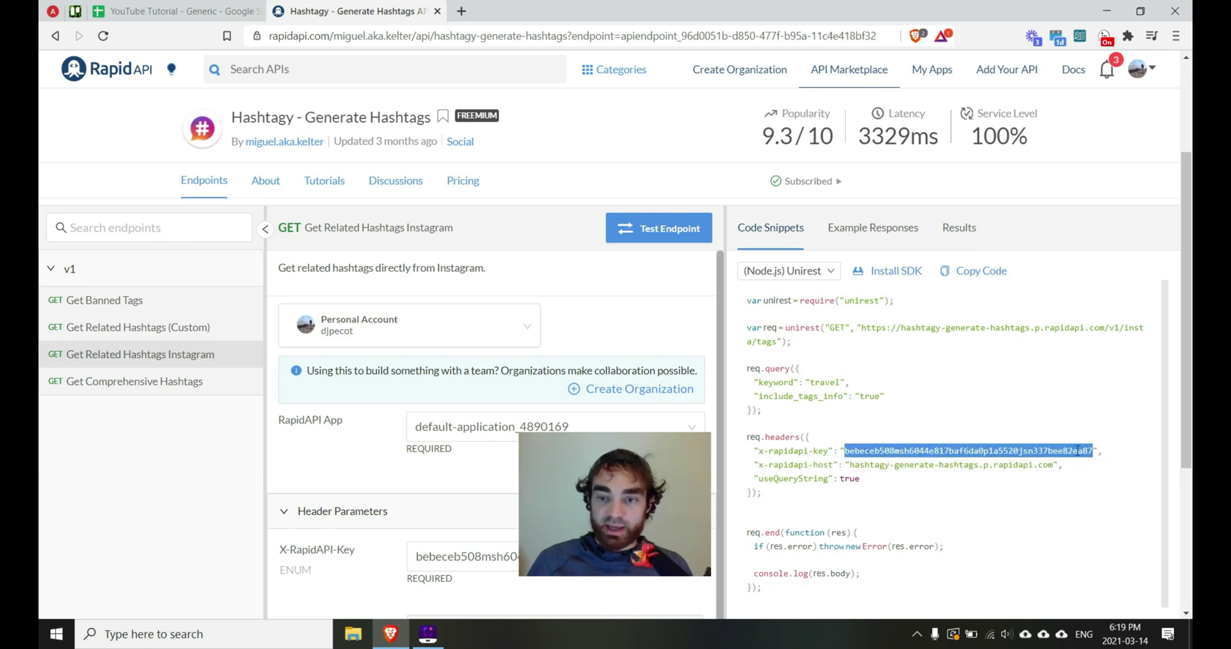
pyautogui.click(215, 6)
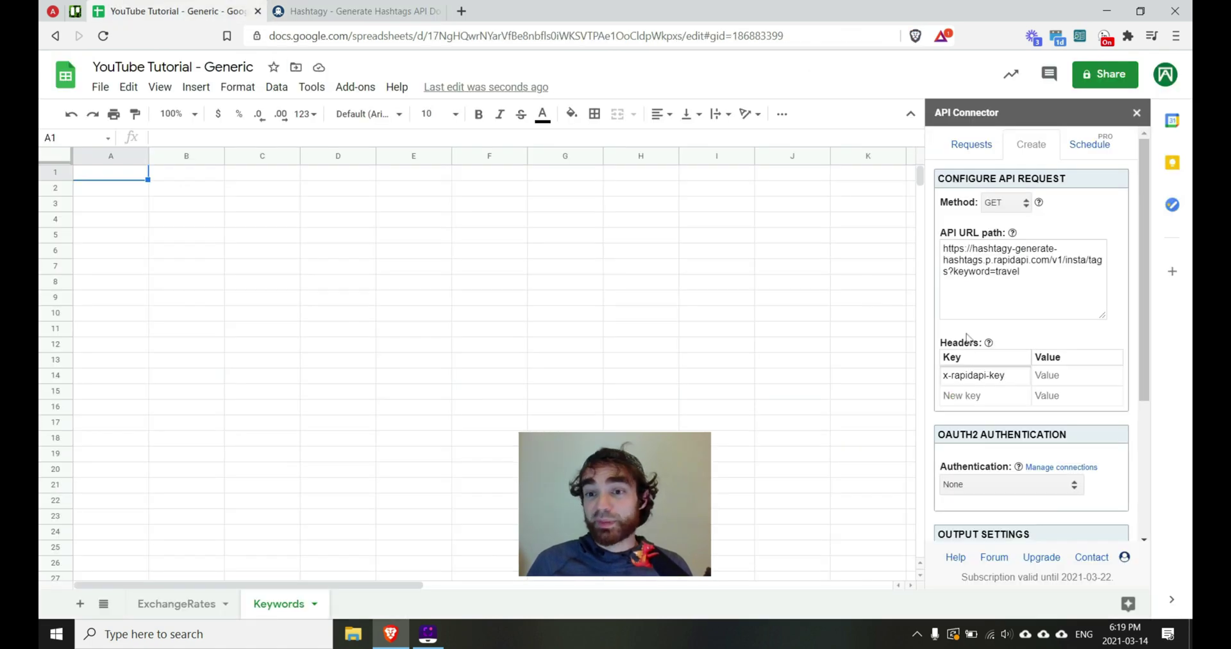
pyautogui.click(1064, 375)
pyautogui.hotkey('ctrl', 'v')
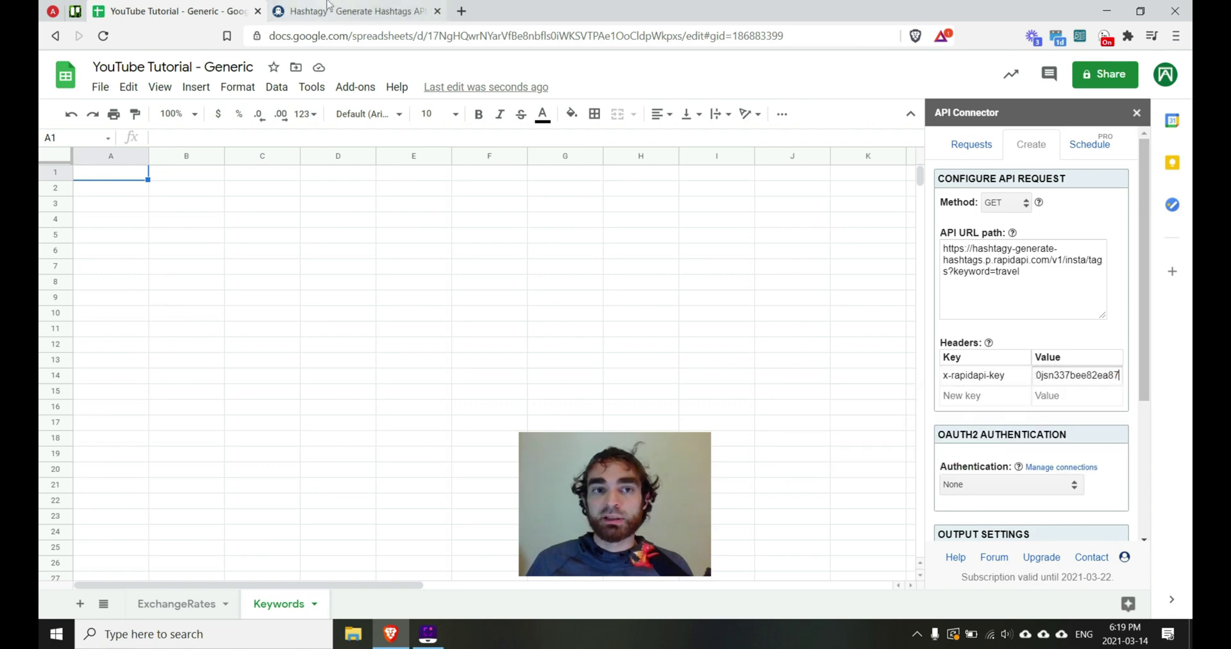
# - Add an x-rapidapi-host header with the host value copied from the RapidAPI snippet
pyautogui.click(328, 6)
pyautogui.moveTo(760, 463); pyautogui.dragTo(831, 468)
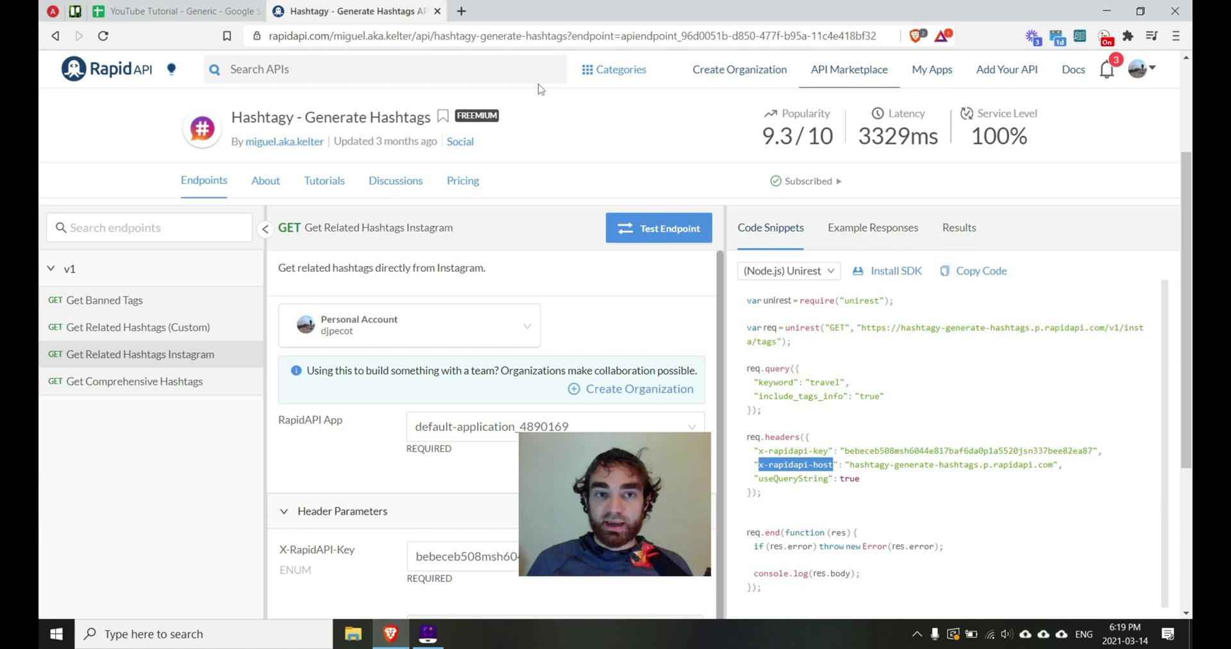
pyautogui.click(177, 11)
pyautogui.click(968, 396)
pyautogui.write('x-rapidapi-host')
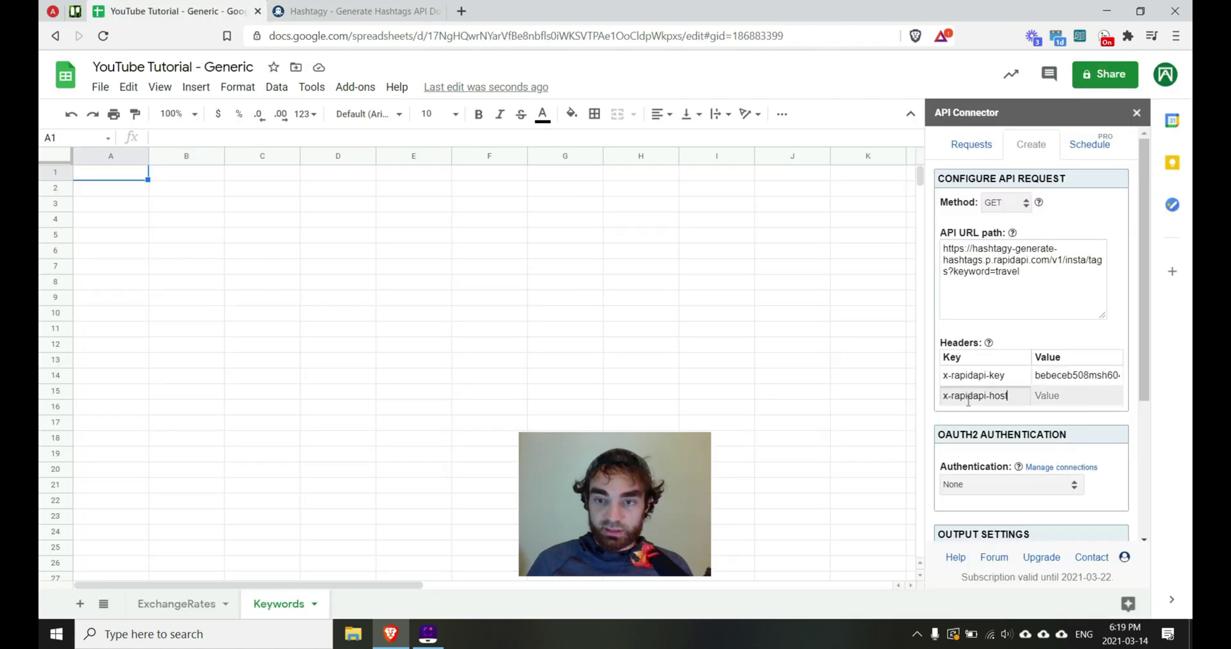
pyautogui.click(378, 11)
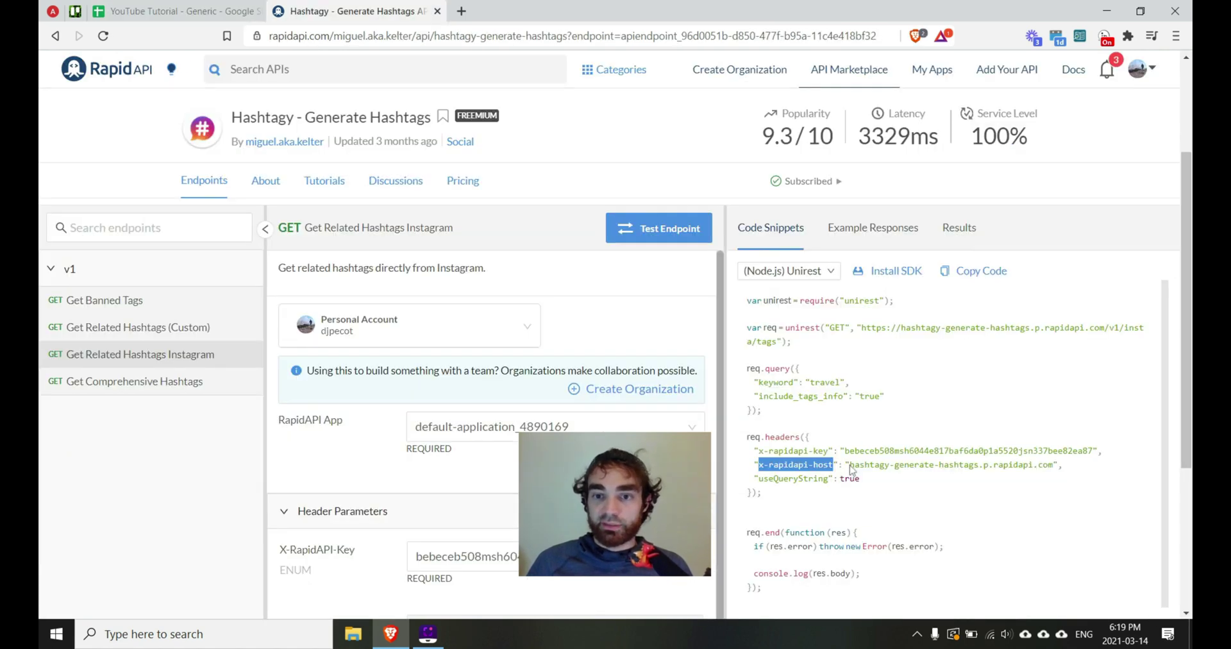
pyautogui.moveTo(851, 466); pyautogui.dragTo(1050, 467)
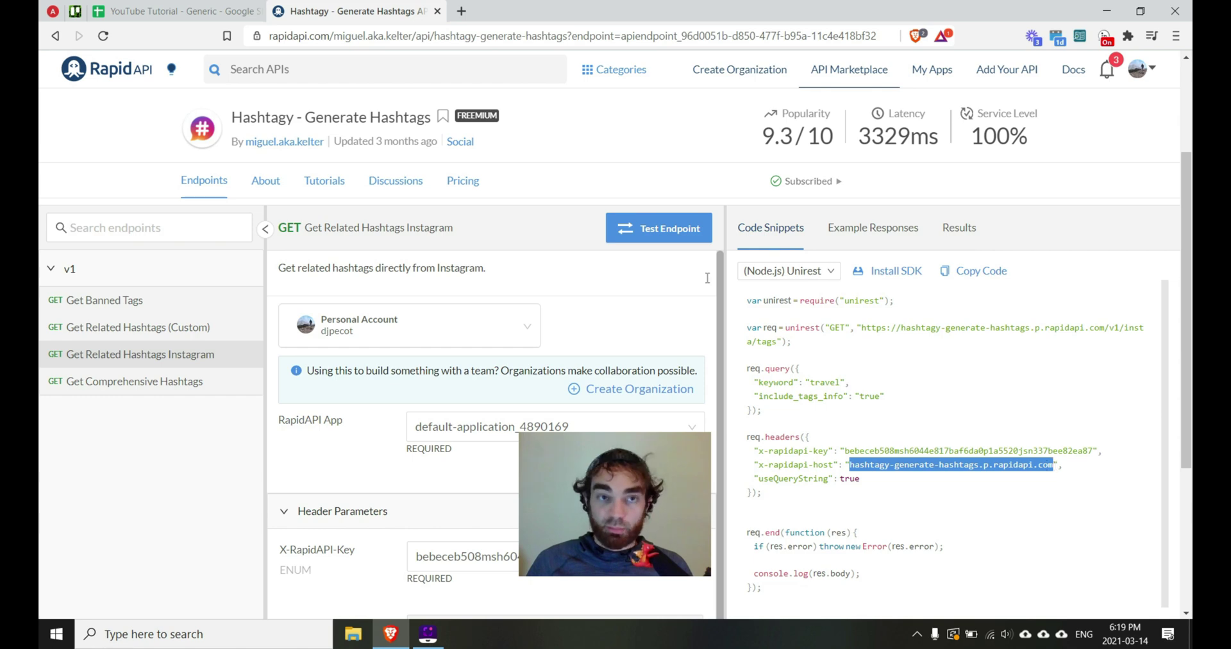
pyautogui.hotkey('ctrl', 'c')
pyautogui.click(177, 11)
pyautogui.press('Tab')
pyautogui.hotkey('ctrl', 'v')
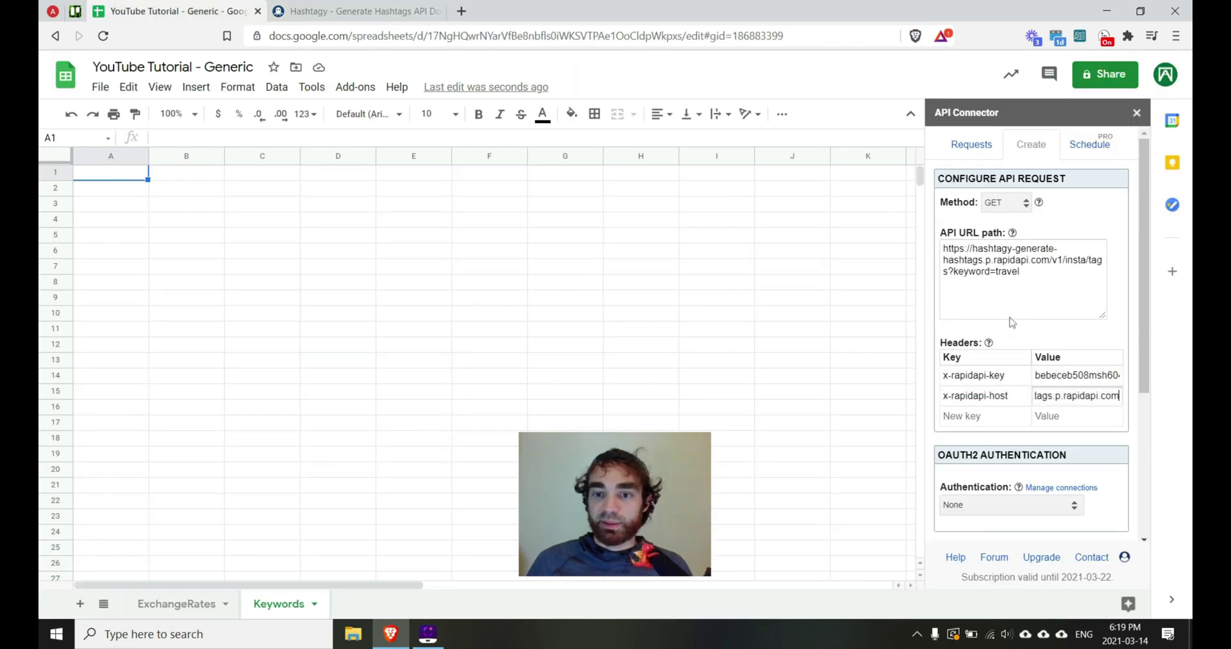
# - Send the output to the current Keywords sheet and name the request Keywords
pyautogui.scroll(-4, 1012, 322)
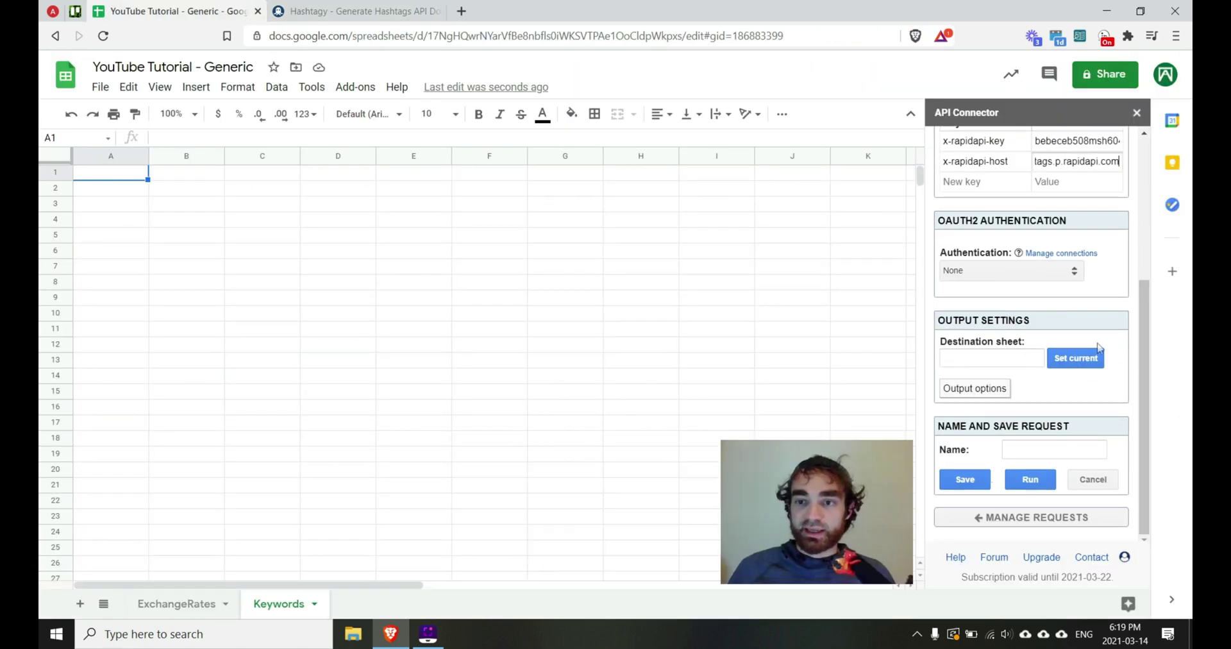
pyautogui.click(1097, 351)
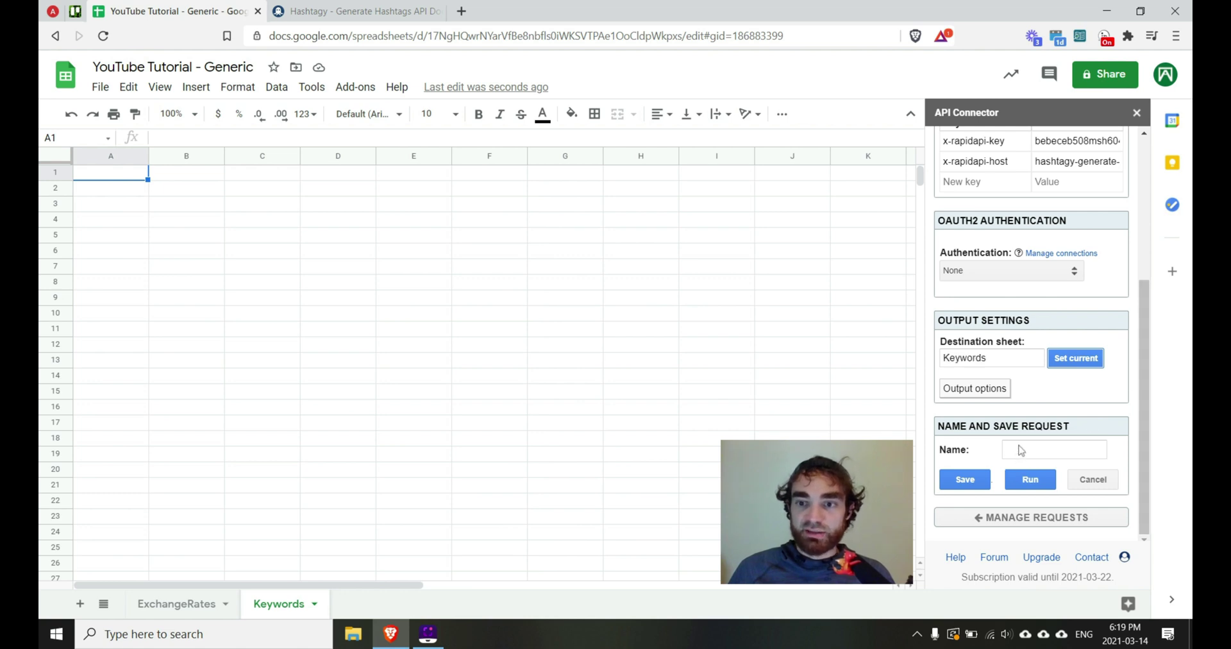
pyautogui.click(1019, 452)
pyautogui.write('Keywords')
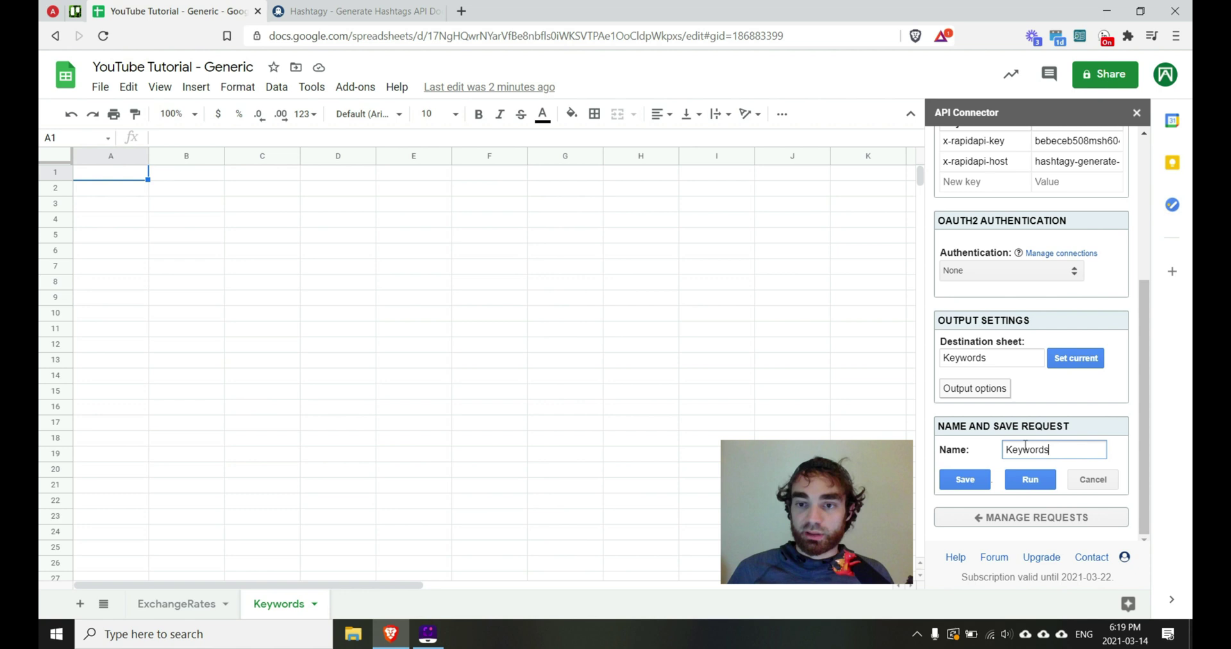
# - Save and run the Keywords request, then check hashtags like #photooftheday, #beautiful and #travelawesome and their relevance values
pyautogui.click(978, 484)
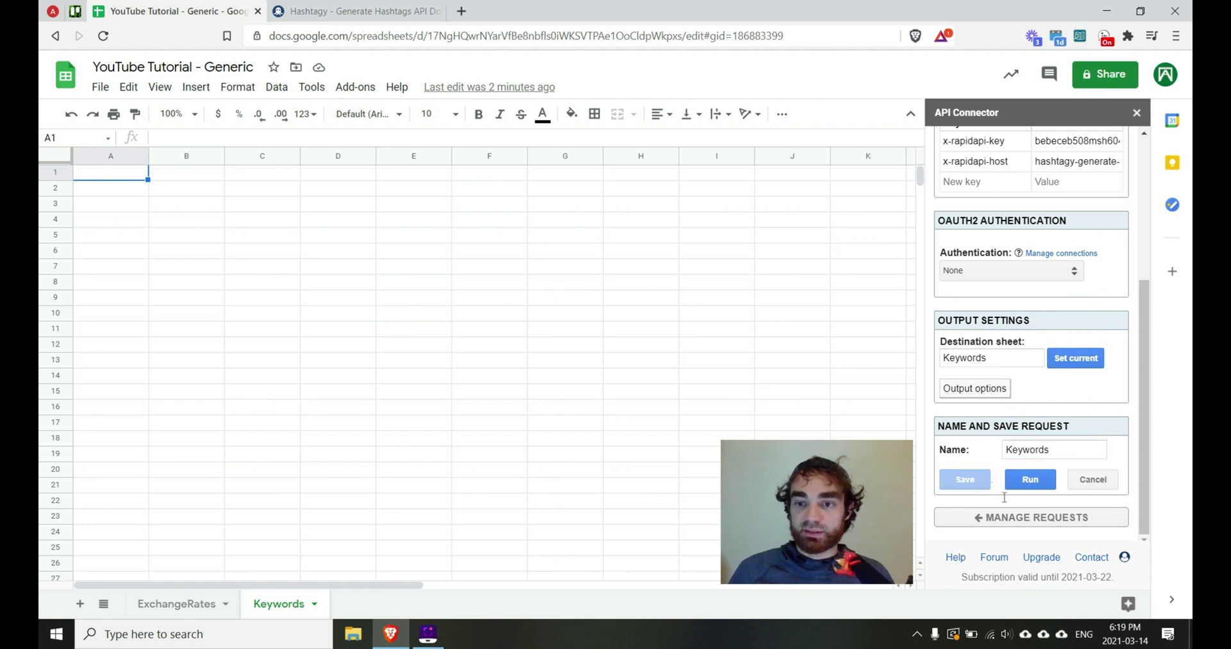
pyautogui.click(1026, 476)
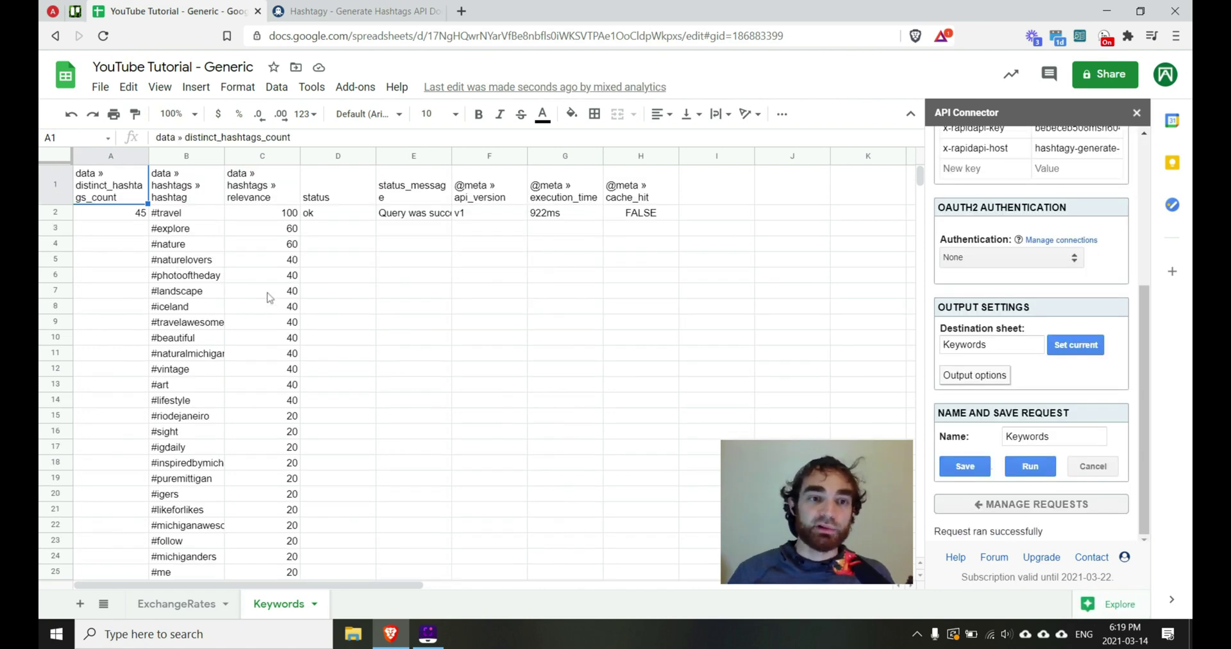
pyautogui.click(208, 270)
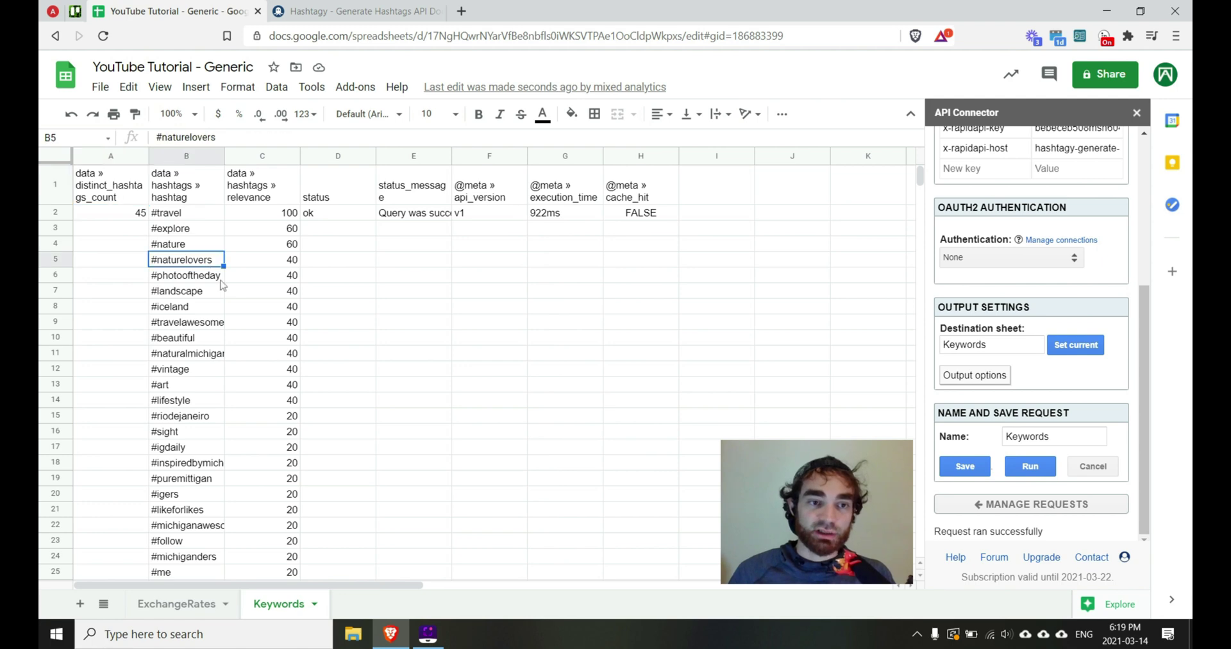
pyautogui.click(208, 340)
pyautogui.click(298, 371)
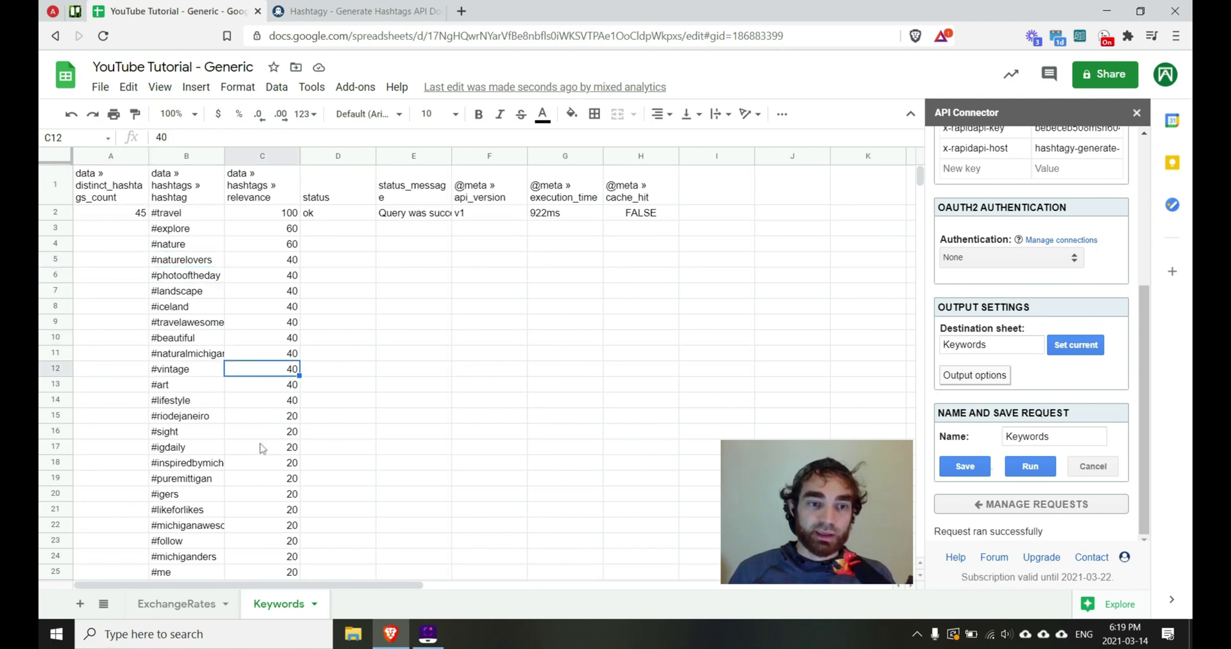
pyautogui.scroll(-8, 212, 453)
pyautogui.scroll(8, 267, 435)
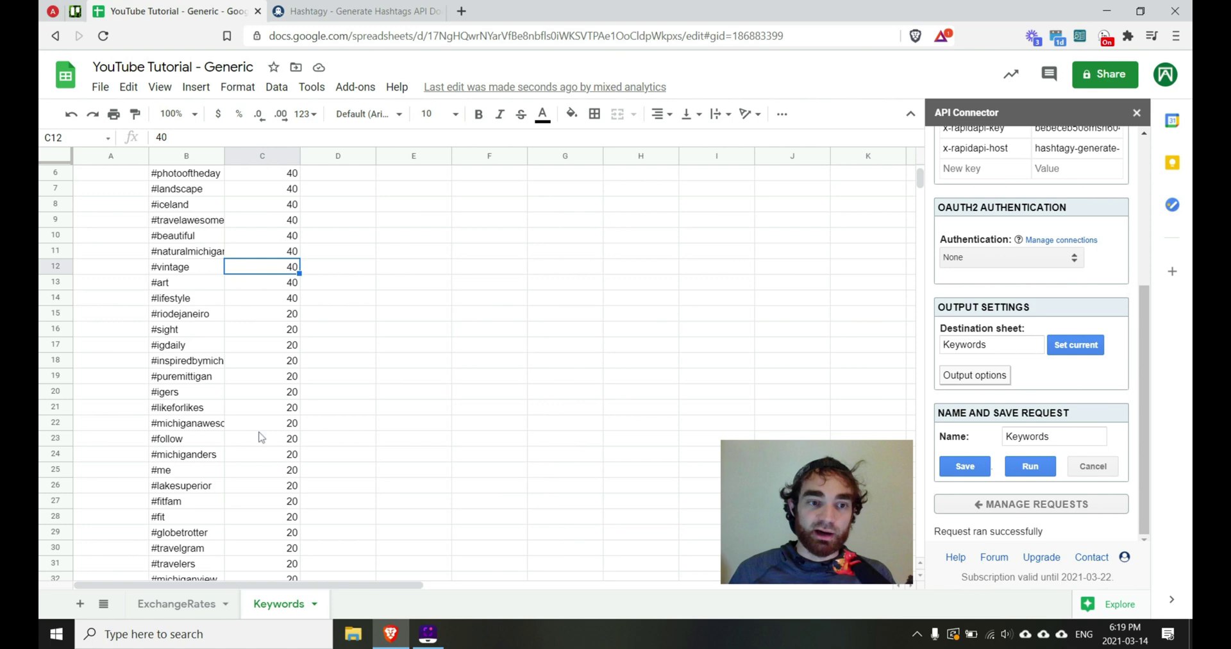
pyautogui.click(178, 324)
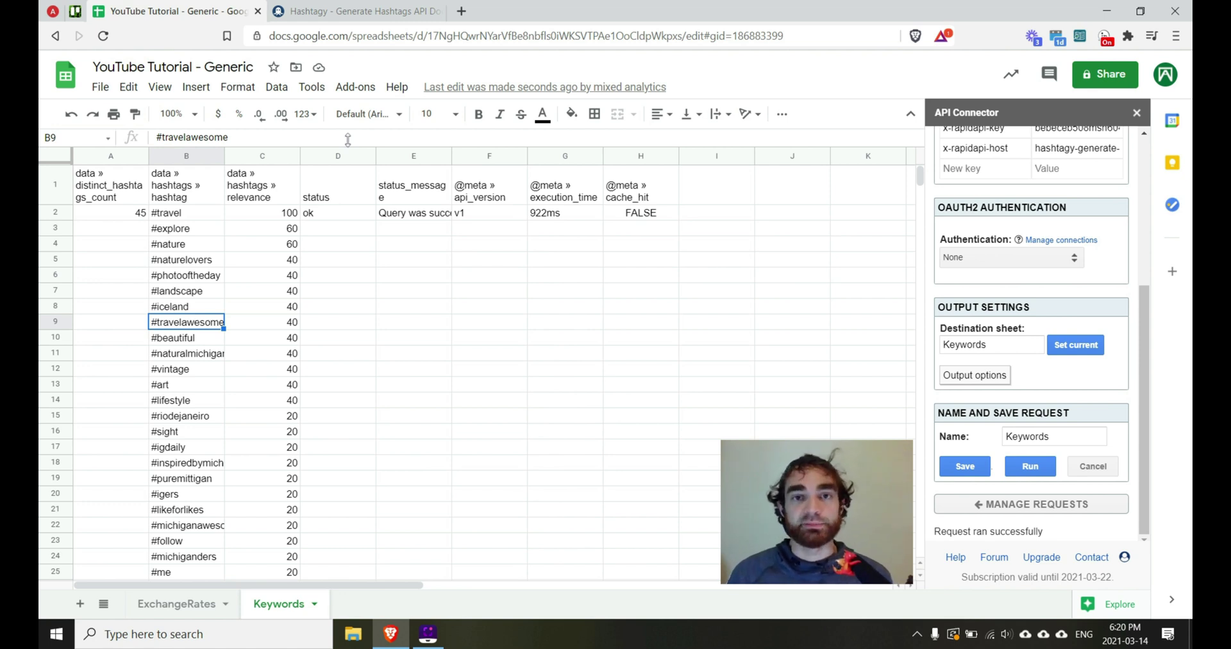
# - Close the RapidAPI Hashtagy page and open the LeetCode homepage from a web search for leetcode
pyautogui.click(441, 11)
pyautogui.click(288, 12)
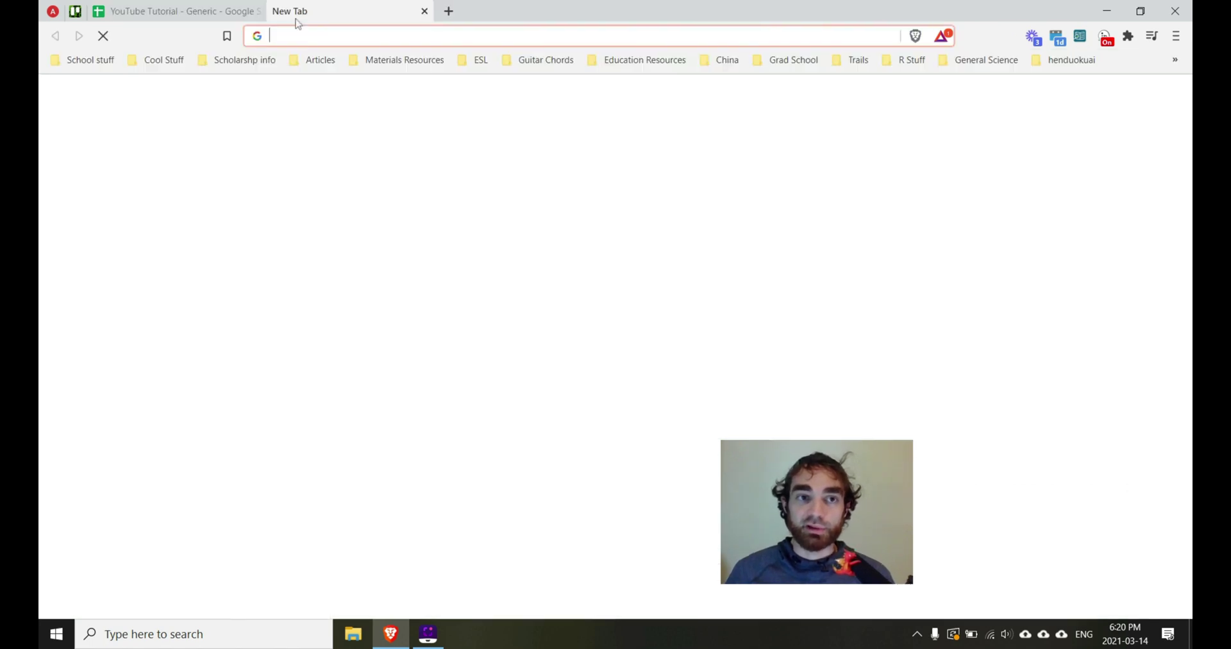
pyautogui.write('leetcode')
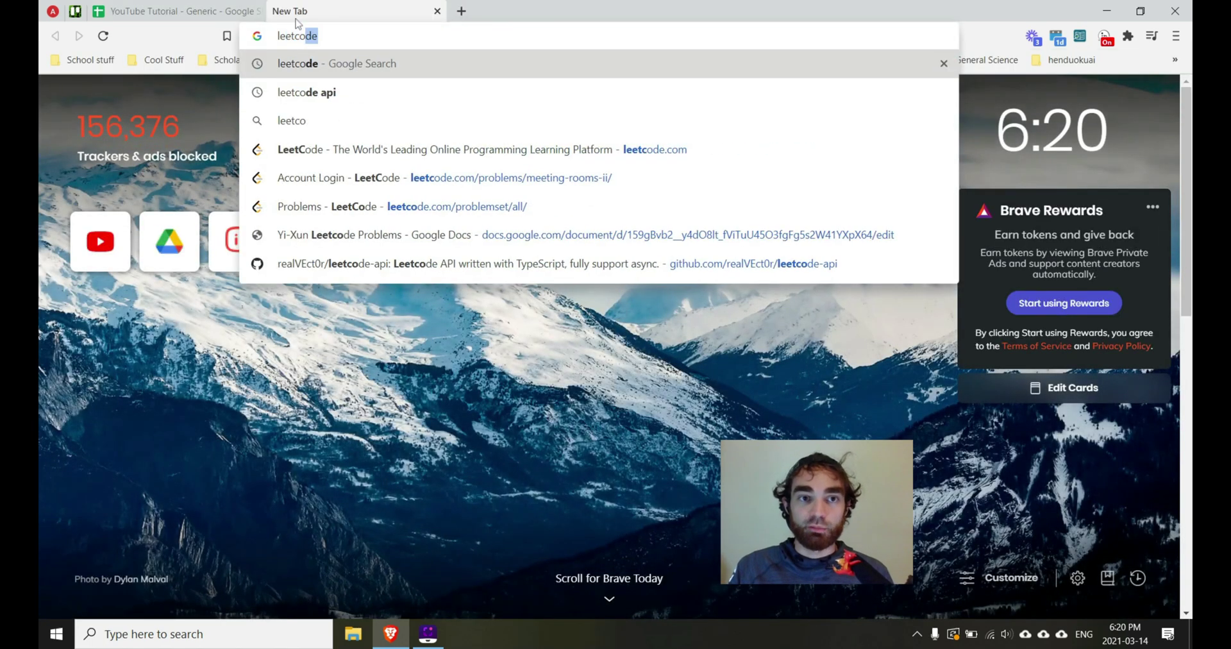
pyautogui.press('Return')
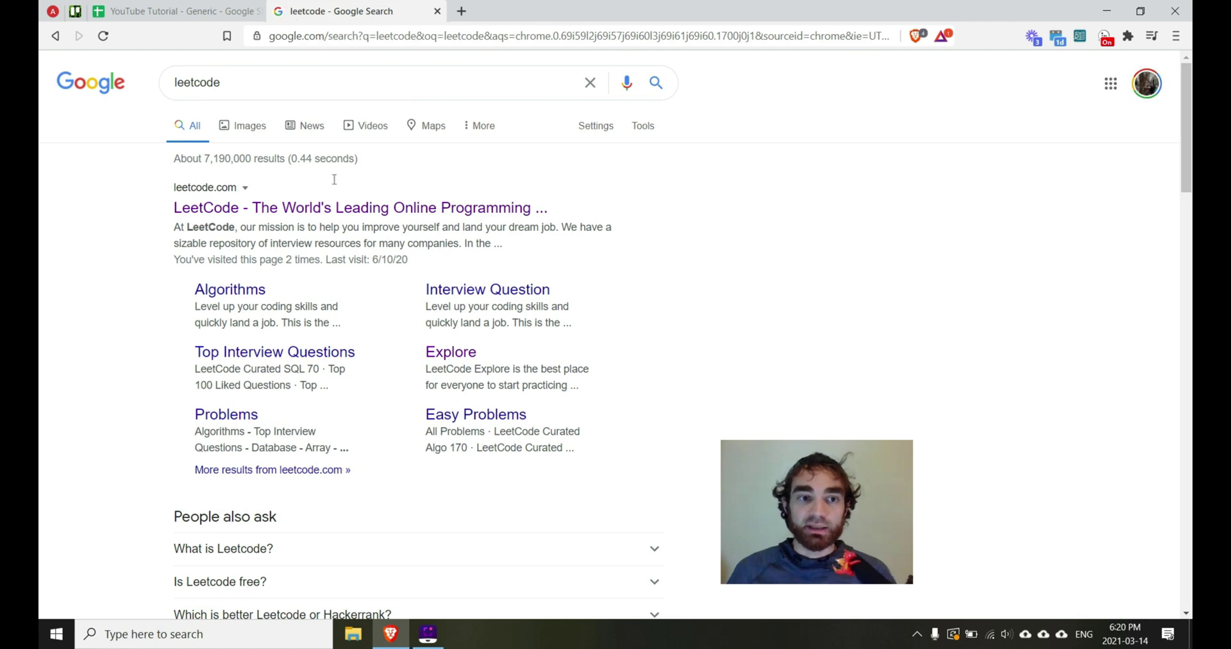
pyautogui.click(352, 213)
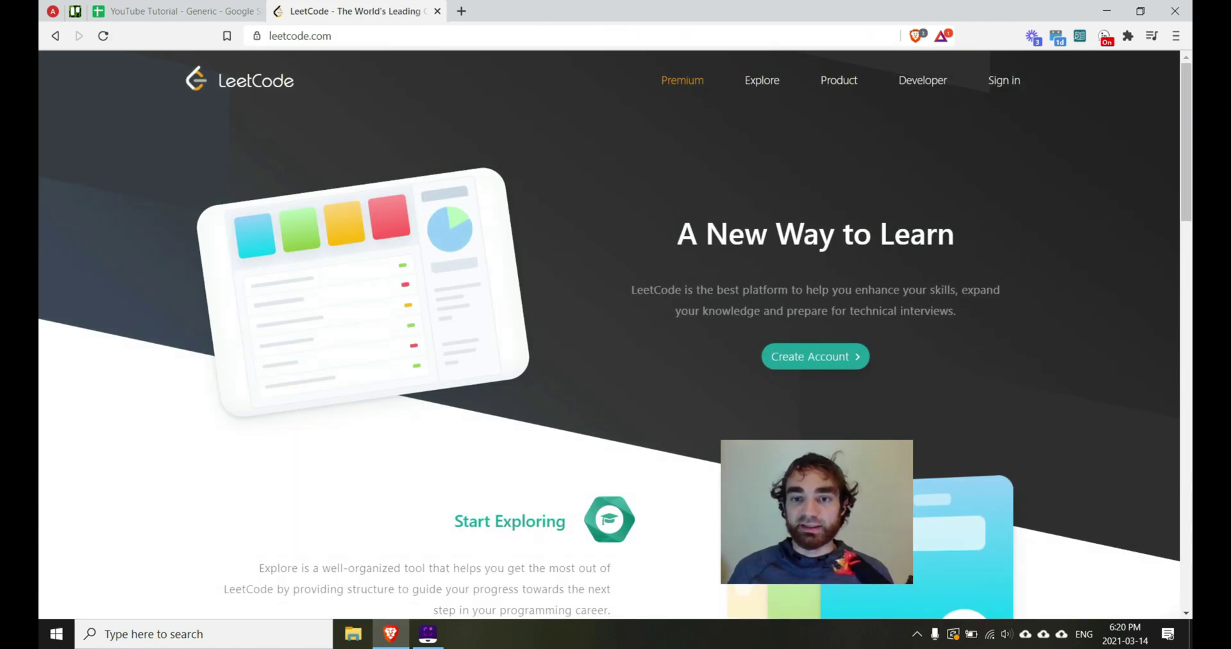
# - Look through the LeetCode homepage for any mention of 'api'
pyautogui.scroll(-20, 696, 377)
pyautogui.scroll(-5, 696, 377)
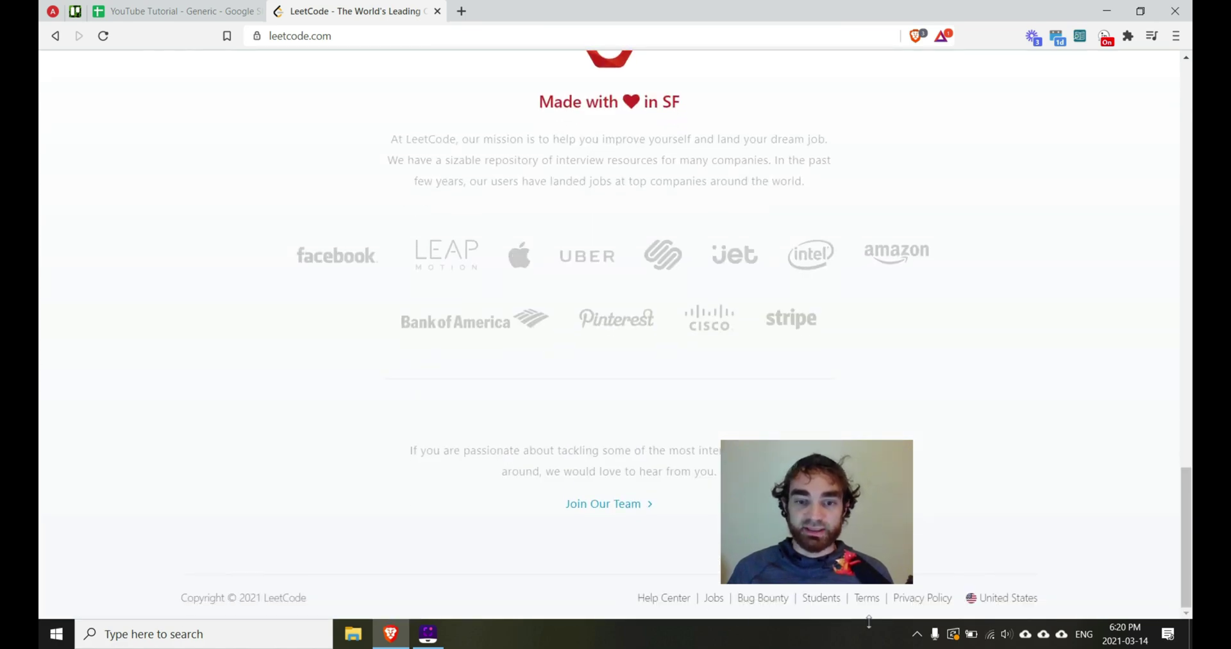
pyautogui.scroll(10, 869, 620)
pyautogui.hotkey('ctrl', 'f')
pyautogui.write('api')
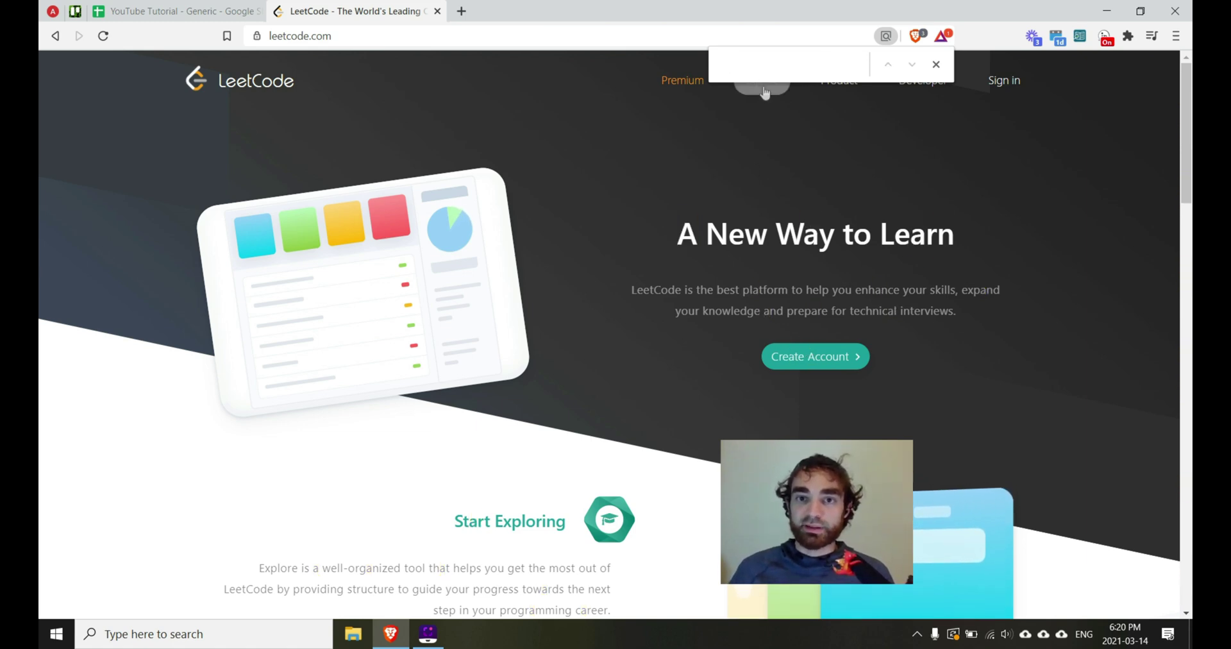
pyautogui.click(936, 64)
pyautogui.scroll(-6, 773, 123)
# - Open the full LeetCode problem list via Explore, then open the developer tools
pyautogui.click(581, 244)
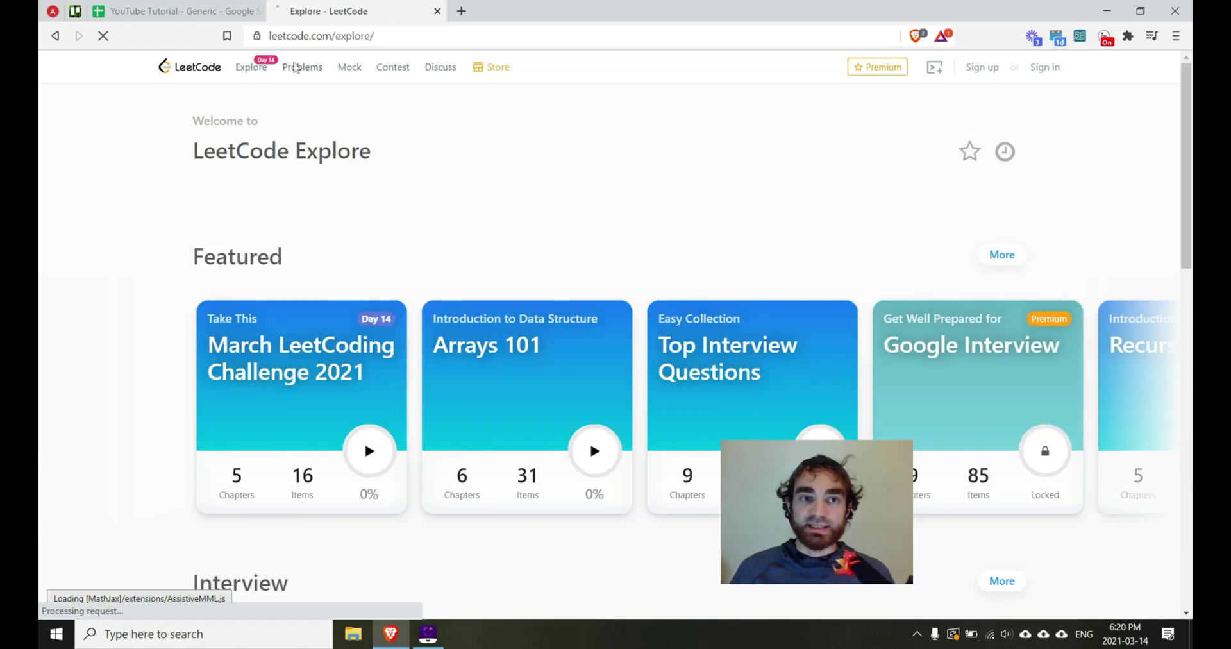
pyautogui.click(295, 68)
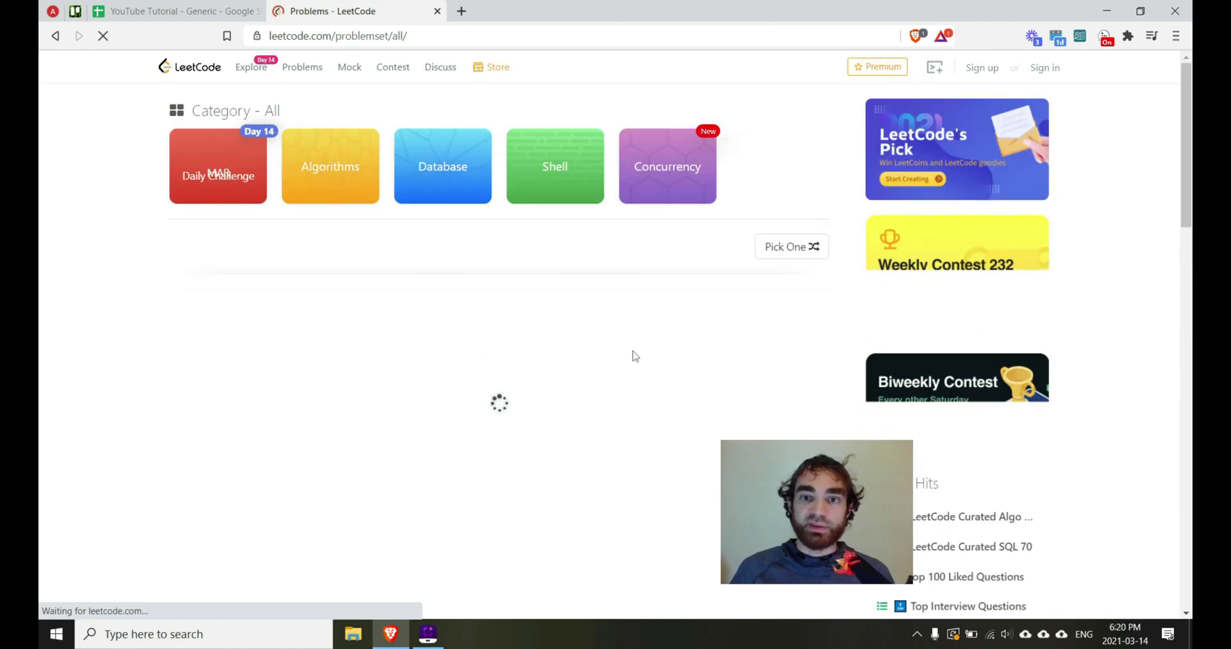
pyautogui.scroll(-4, 635, 356)
pyautogui.scroll(2, 641, 321)
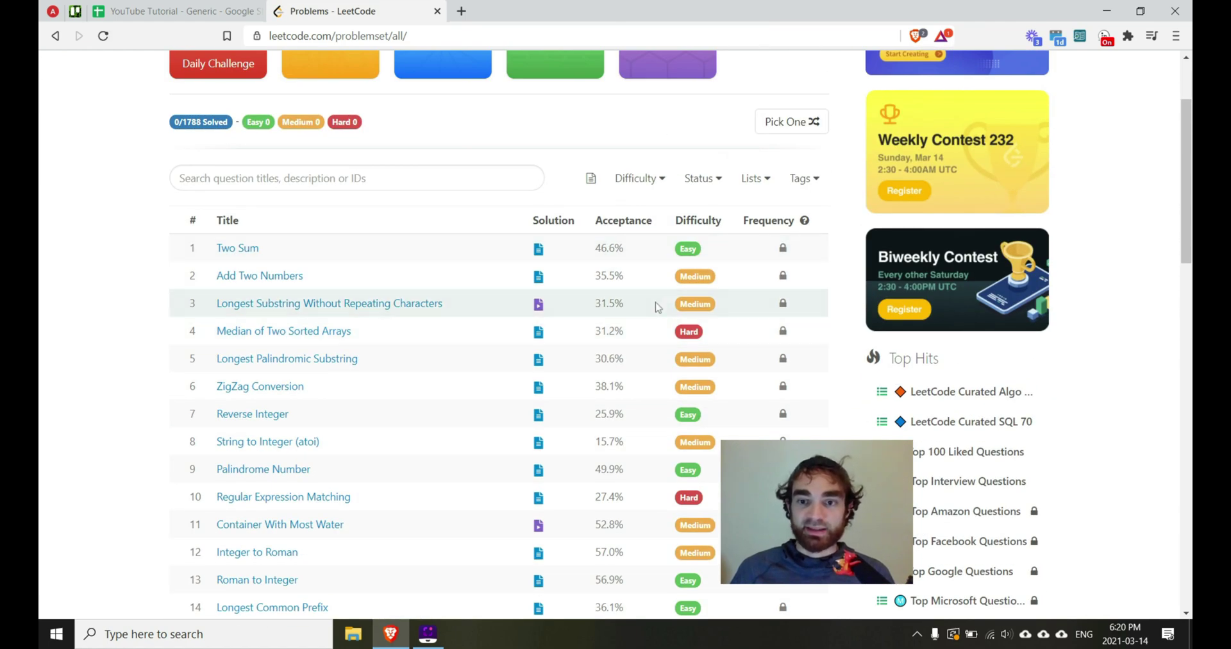
pyautogui.scroll(-4, 648, 410)
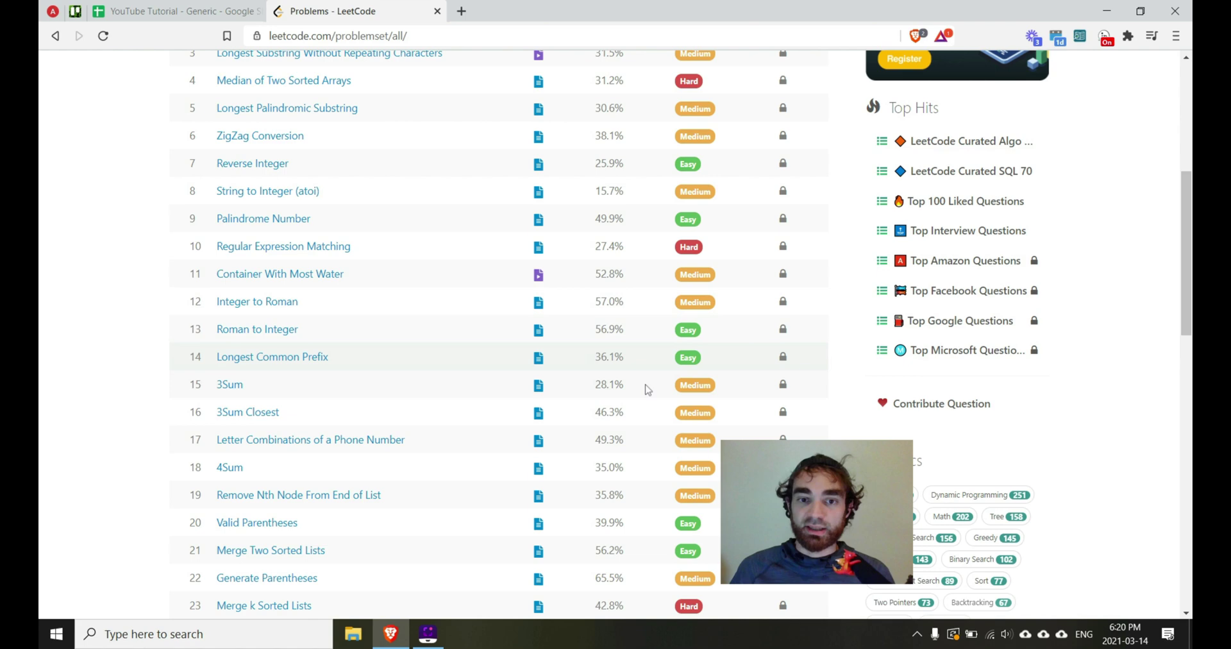
pyautogui.scroll(-6, 635, 390)
pyautogui.scroll(12, 577, 410)
pyautogui.scroll(-1, 417, 456)
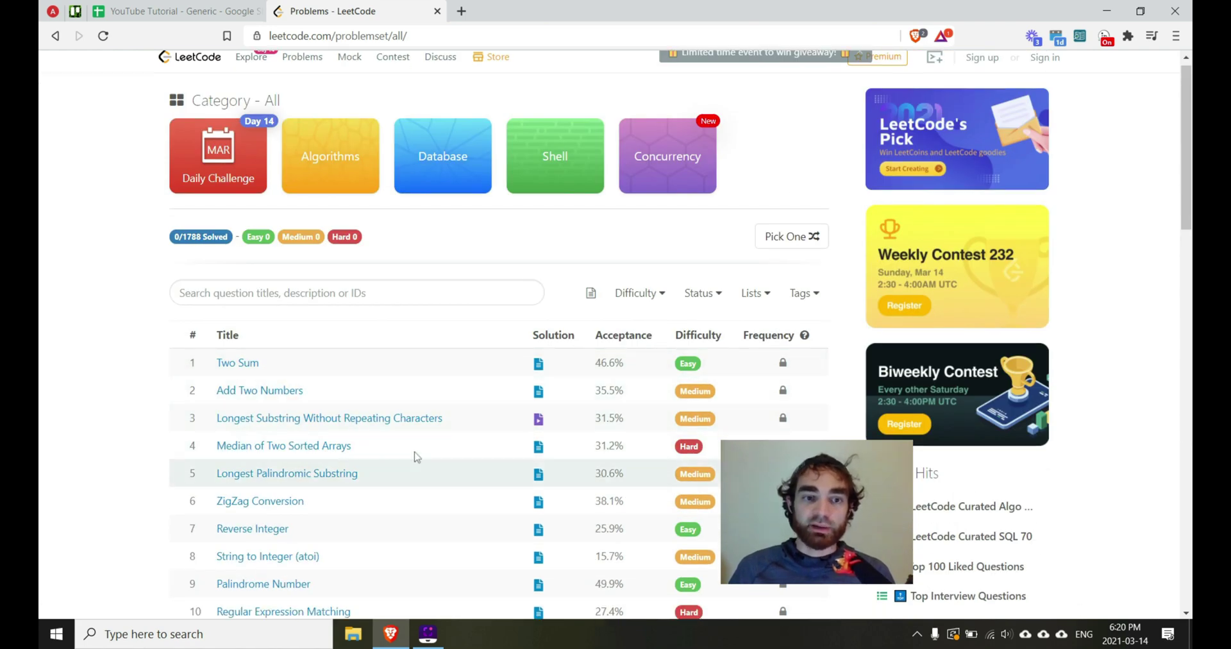
pyautogui.scroll(-4, 417, 457)
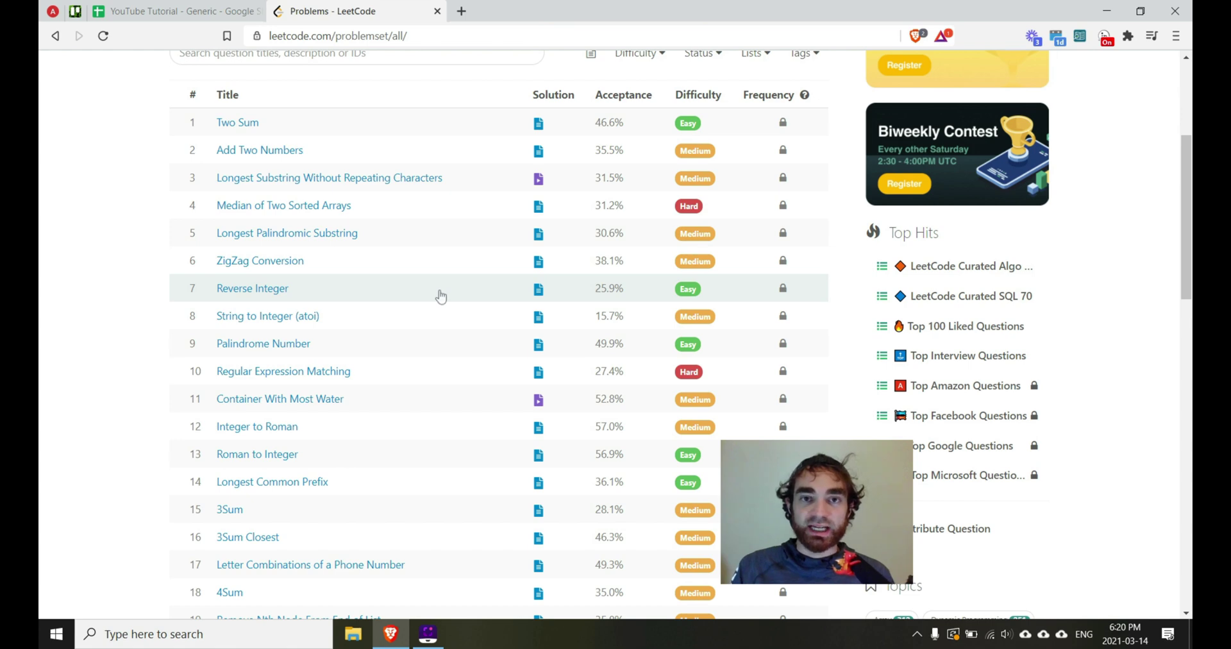
pyautogui.press('F12')
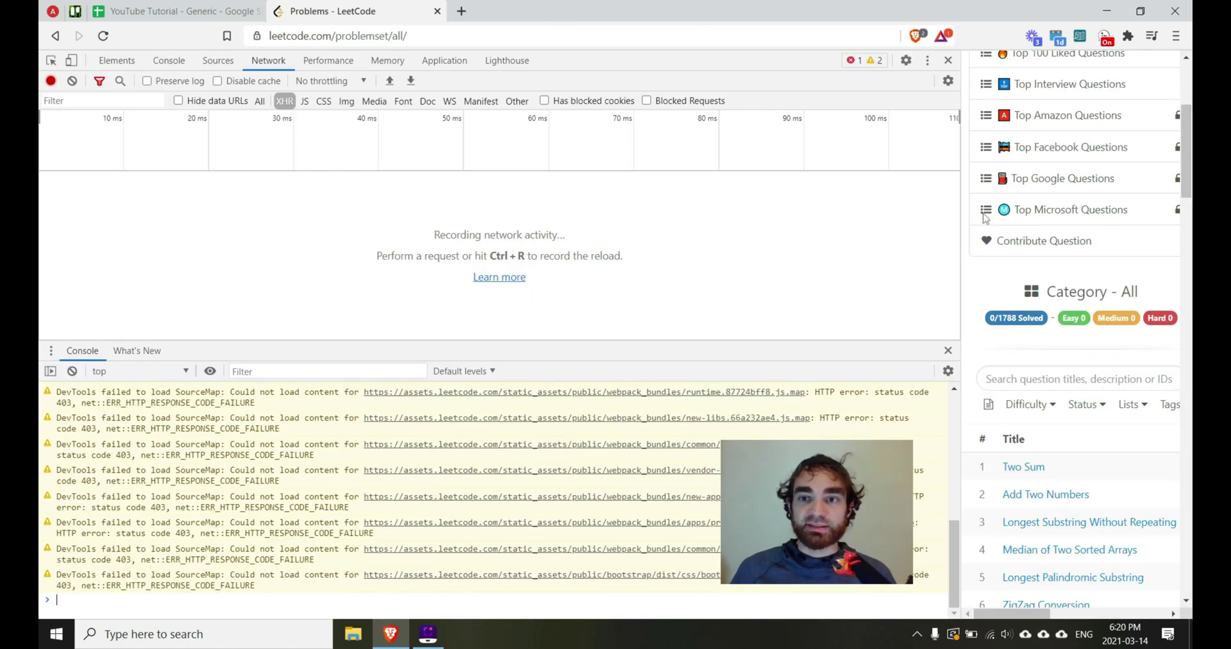
pyautogui.moveTo(962, 226); pyautogui.dragTo(457, 244)
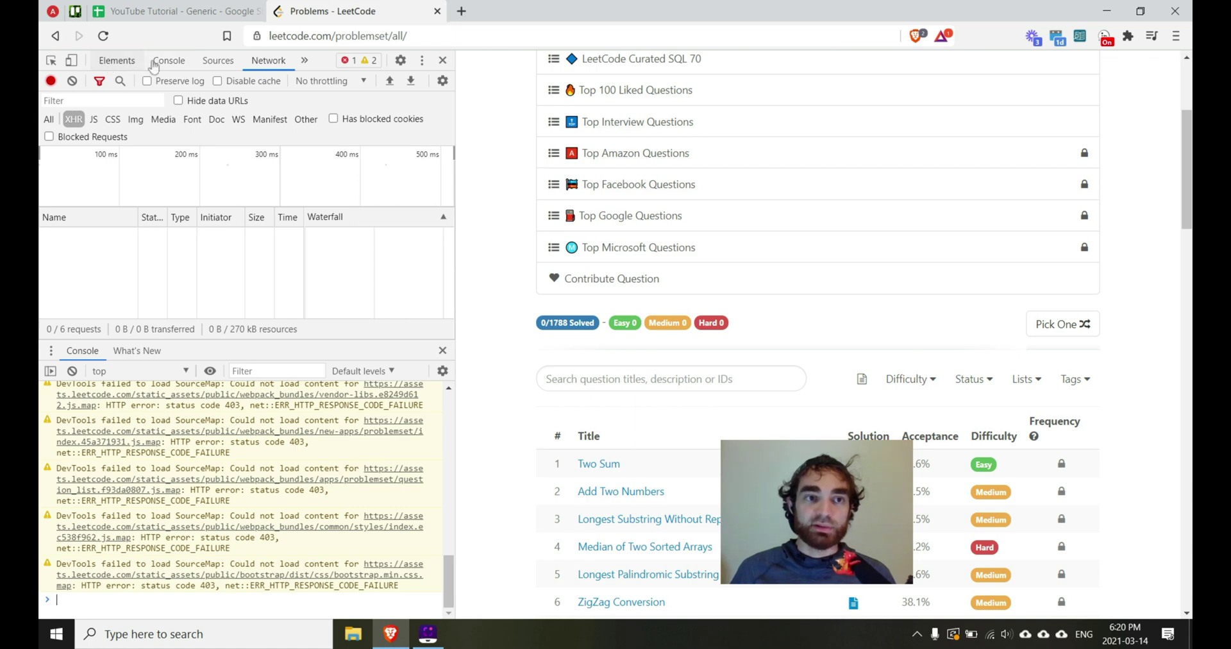
pyautogui.click(104, 36)
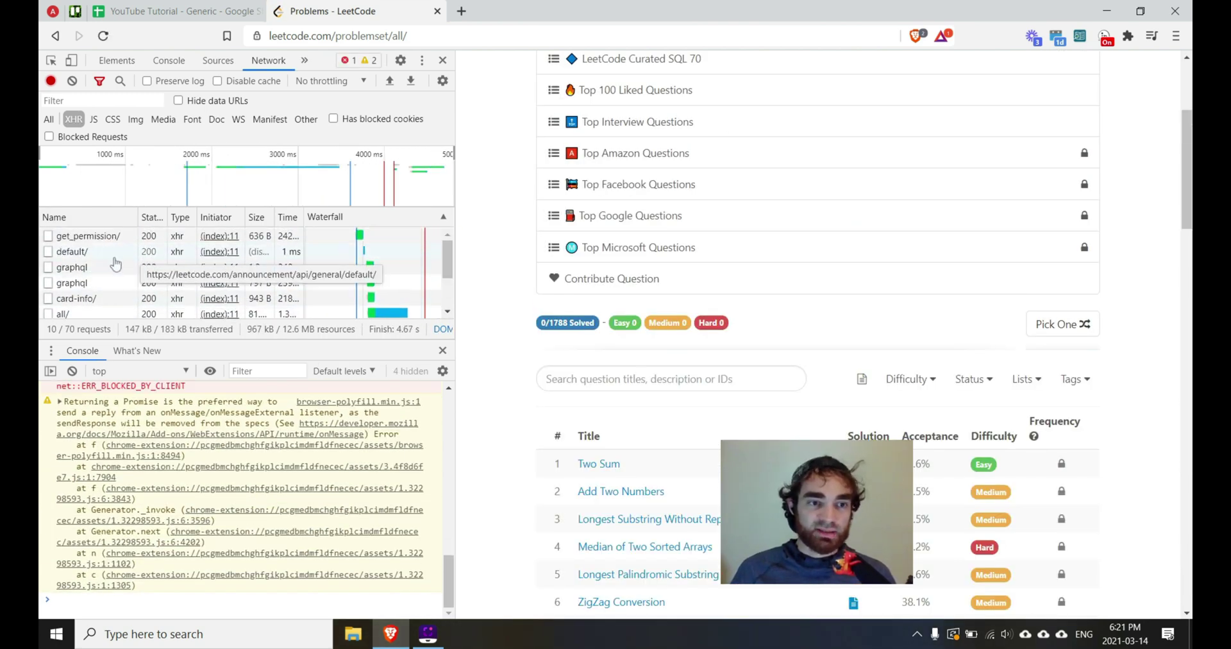
pyautogui.scroll(-2, 96, 269)
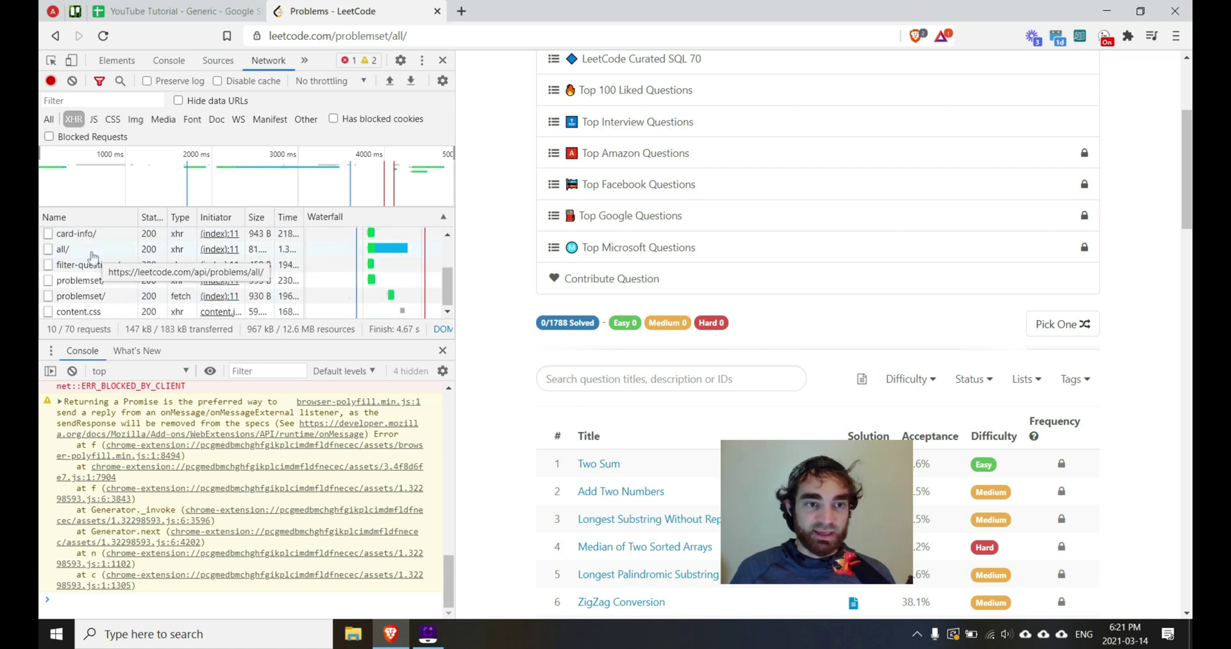
pyautogui.click(70, 249)
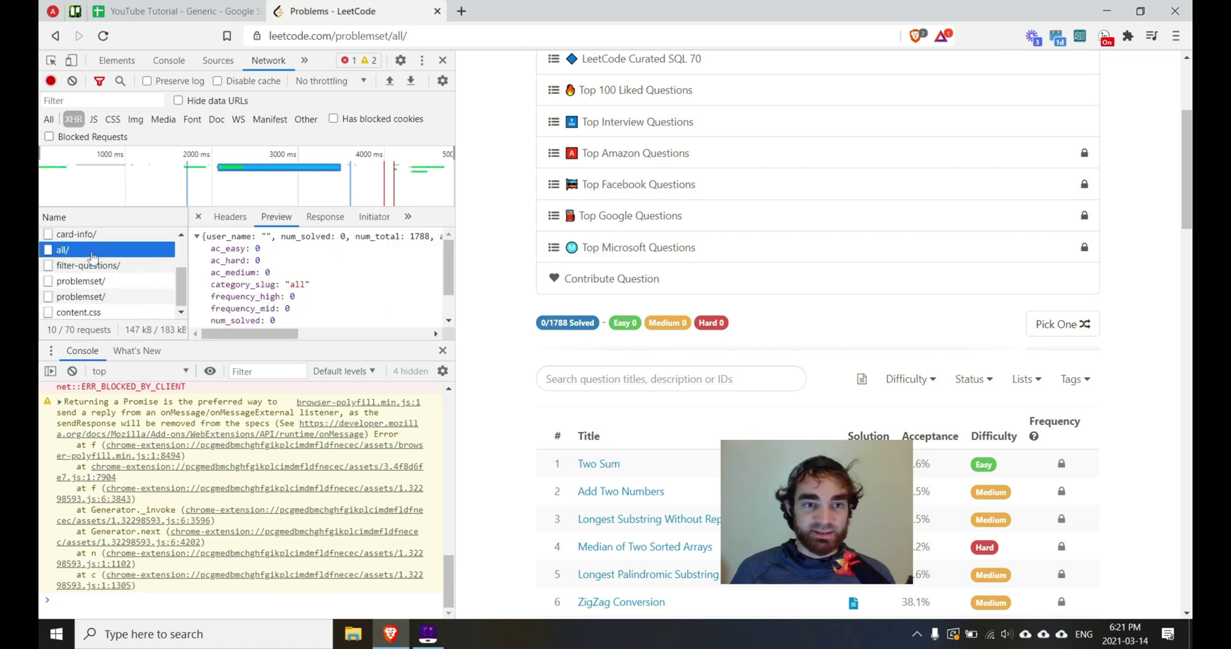
pyautogui.click(229, 218)
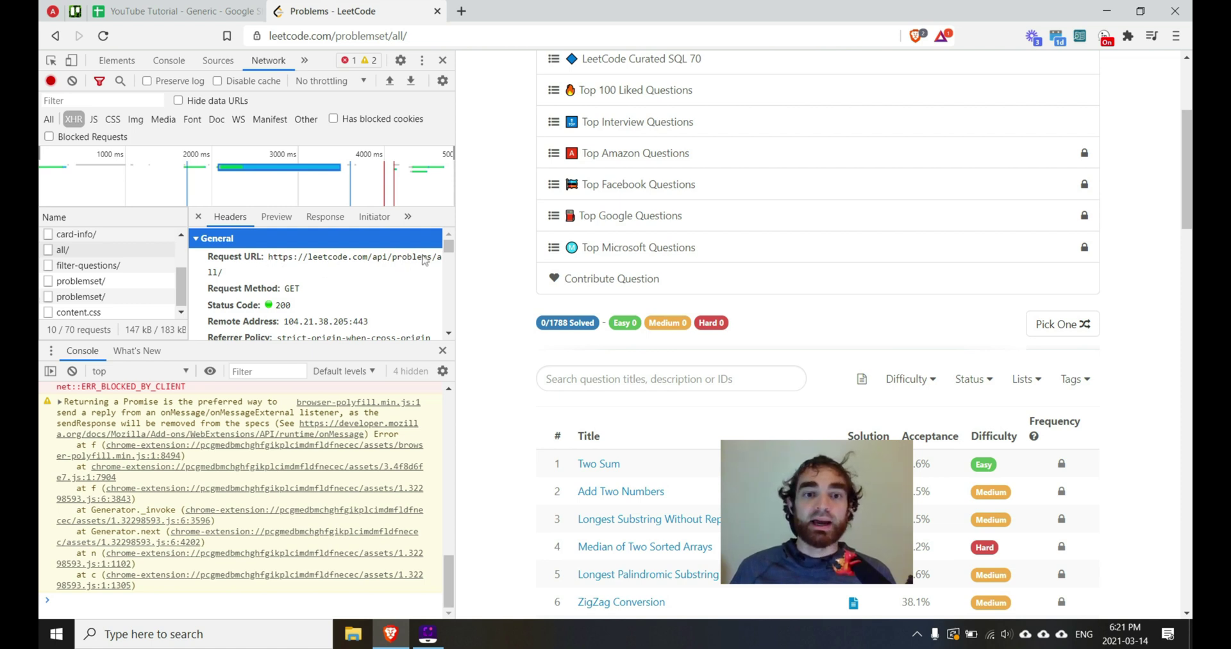
pyautogui.click(271, 264)
pyautogui.doubleClick(268, 271)
pyautogui.hotkey('ctrl', 'c')
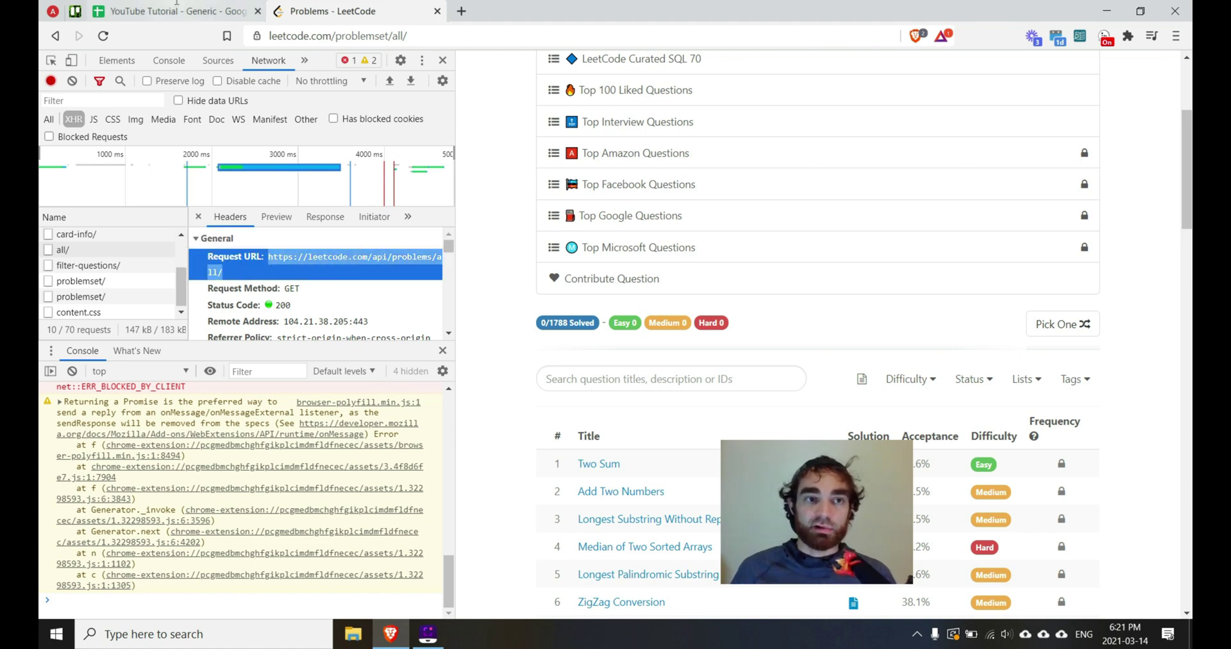
# - Add a new sheet named LeetCodeProblems to the spreadsheet
pyautogui.click(176, 11)
pyautogui.click(80, 603)
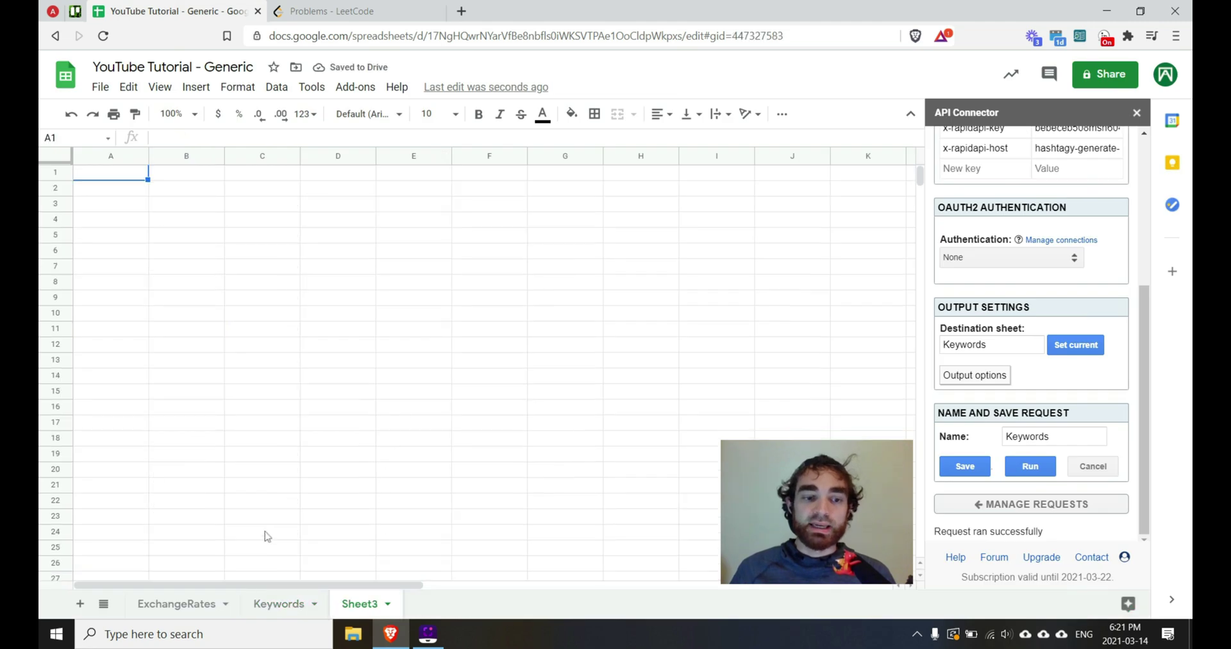
pyautogui.doubleClick(363, 608)
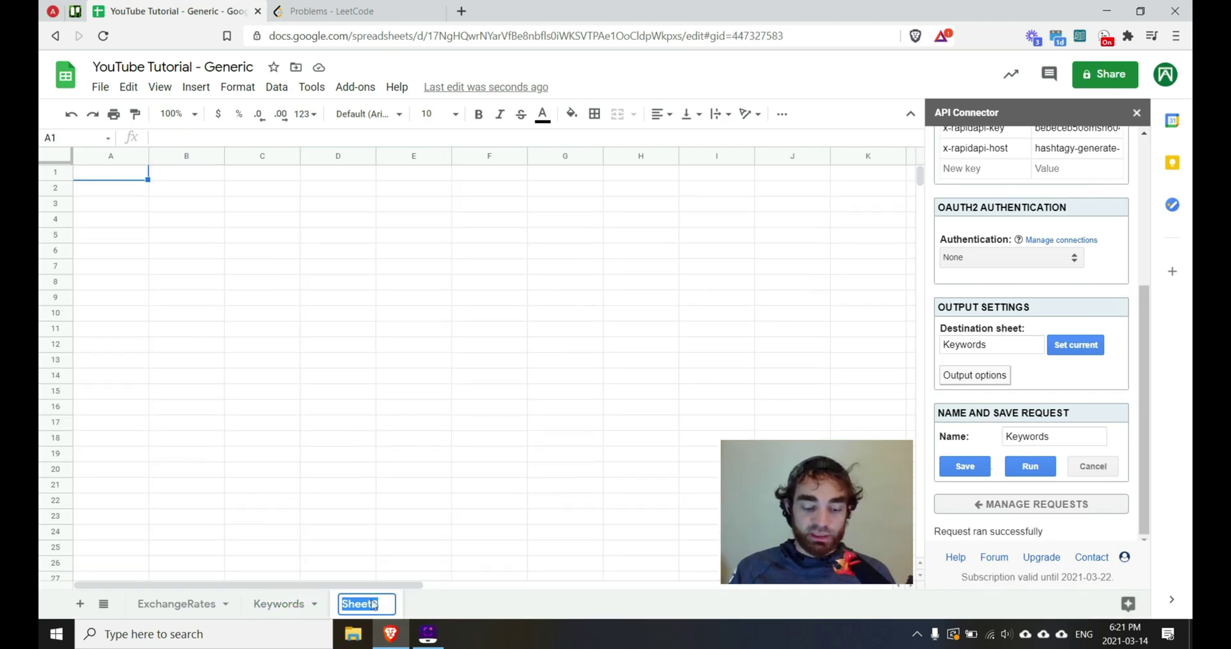
pyautogui.write('LeetCod')
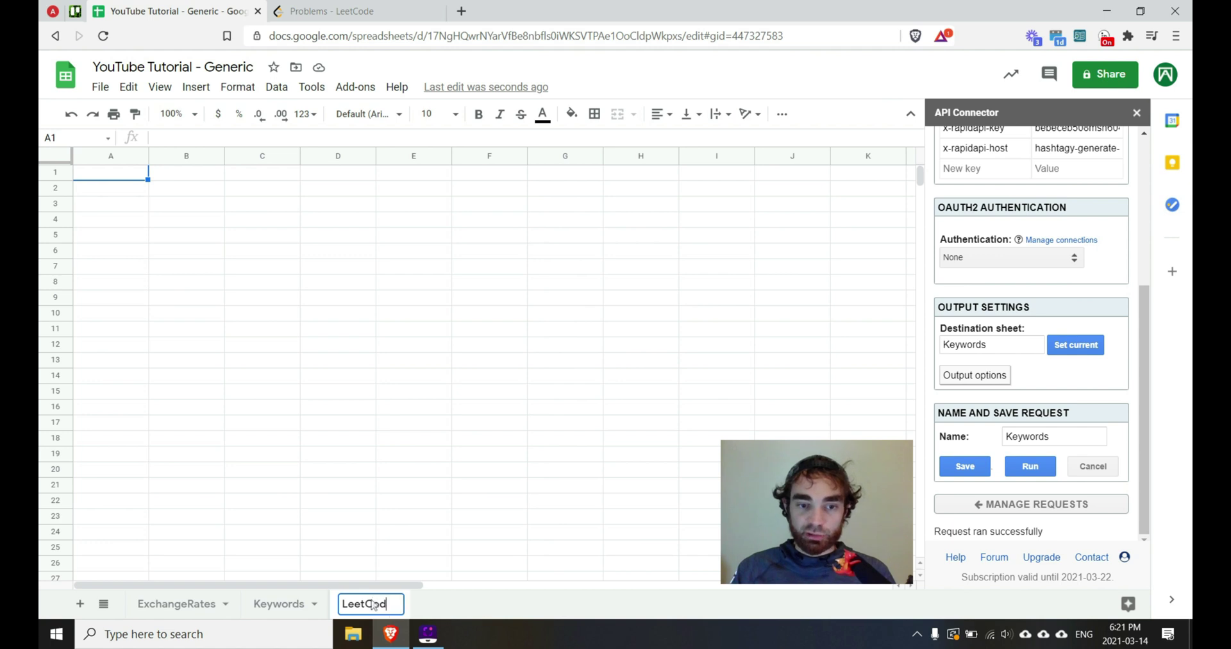
pyautogui.write('eProblems')
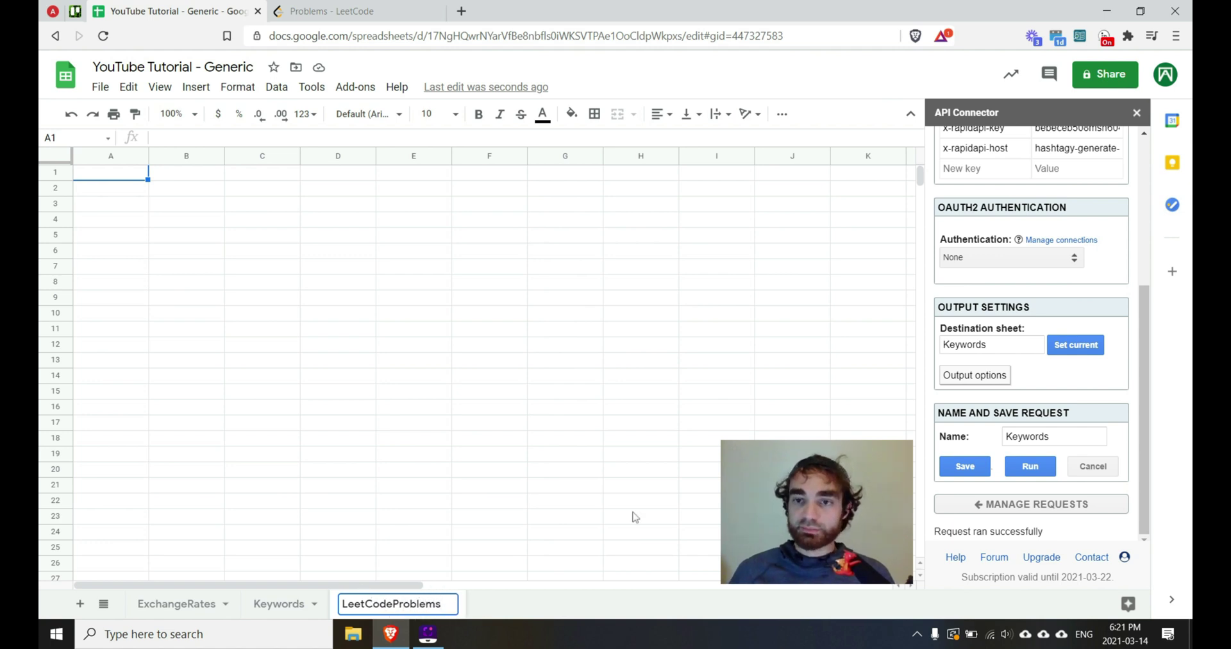
pyautogui.click(993, 507)
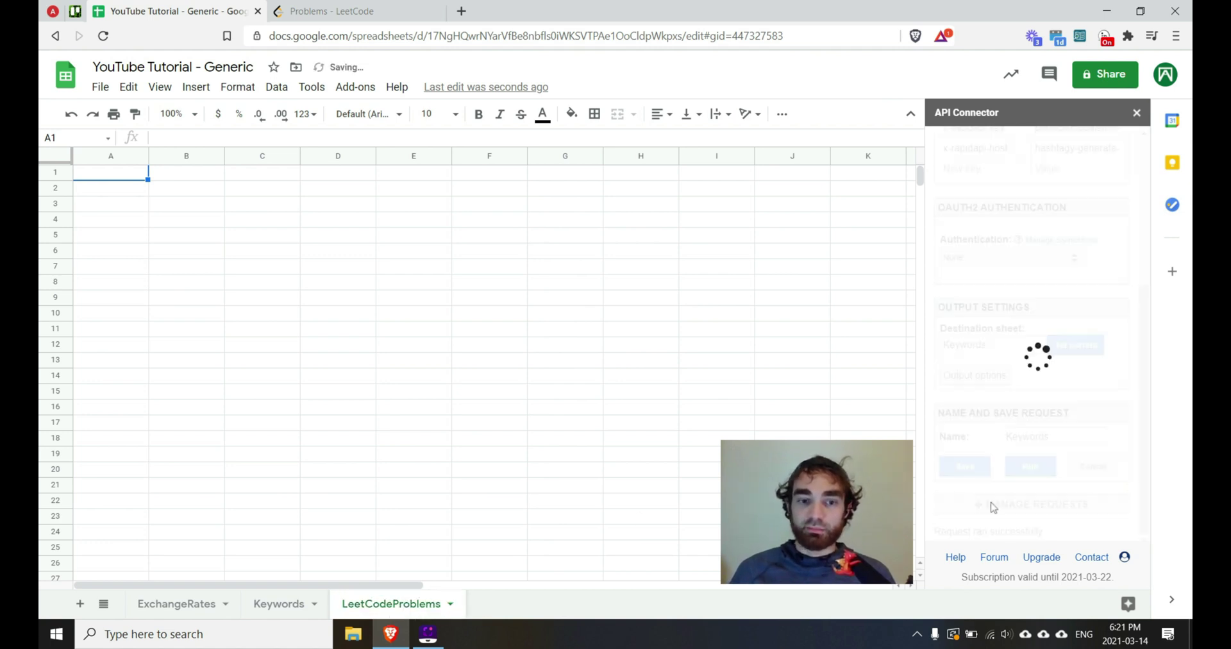
pyautogui.click(1018, 221)
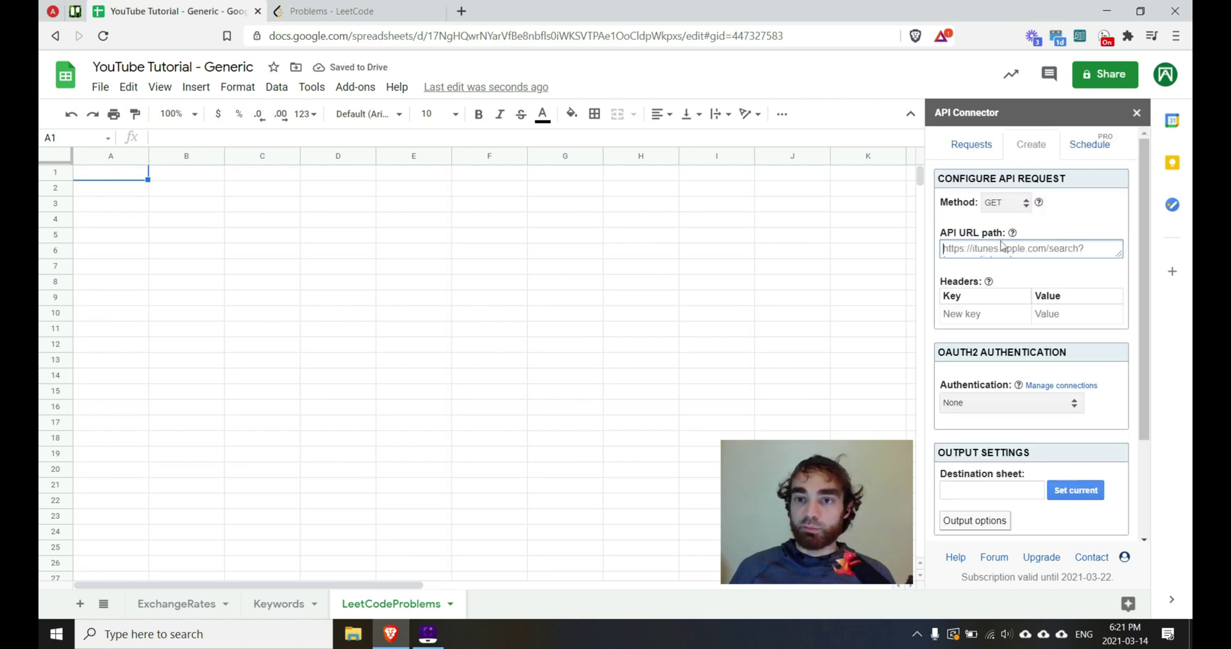
pyautogui.hotkey('ctrl', 'v')
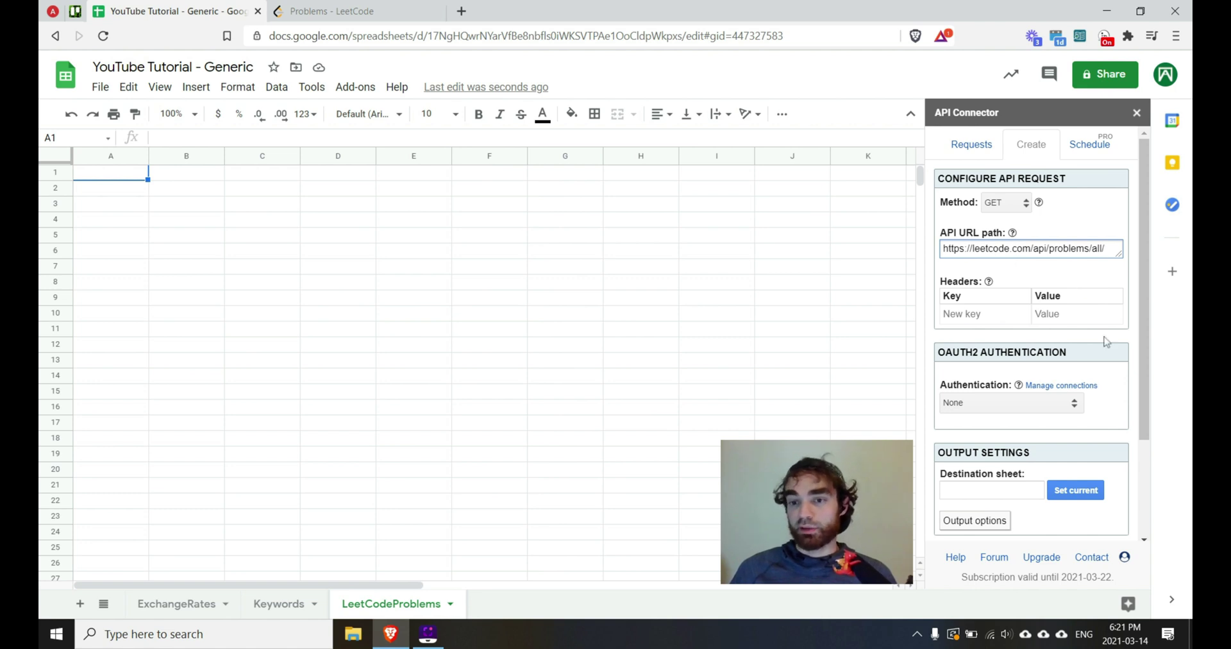
pyautogui.click(1072, 497)
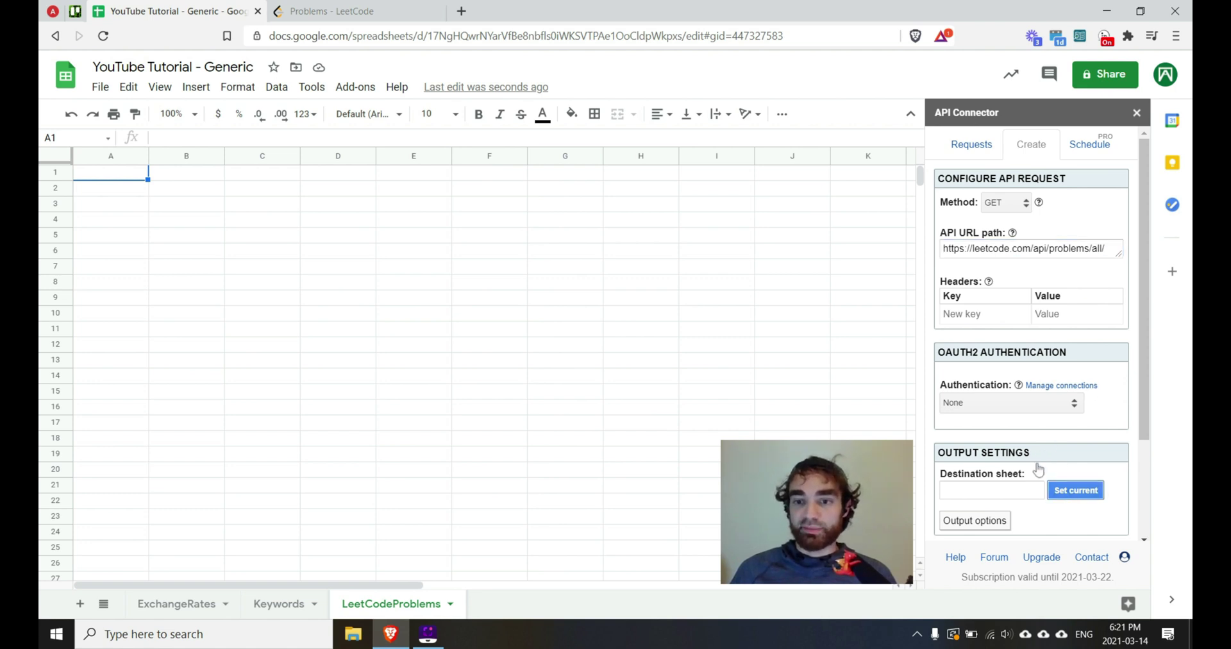
pyautogui.scroll(-2, 1036, 465)
pyautogui.click(1023, 451)
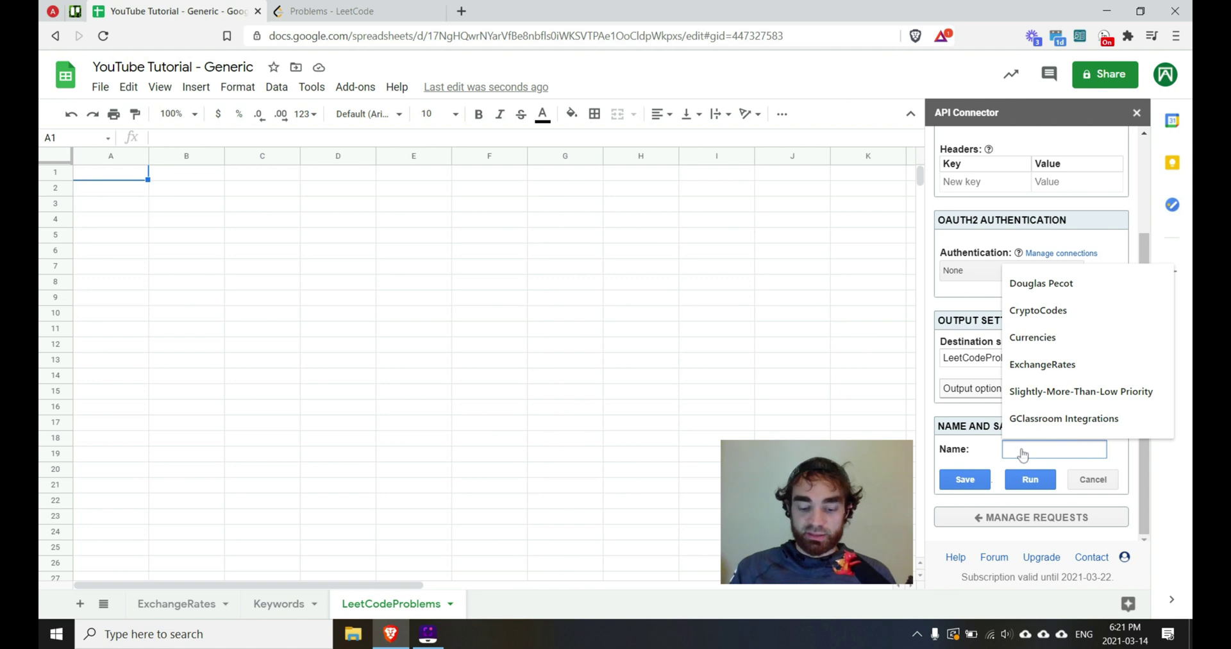
pyautogui.write('LeetCodeProblems')
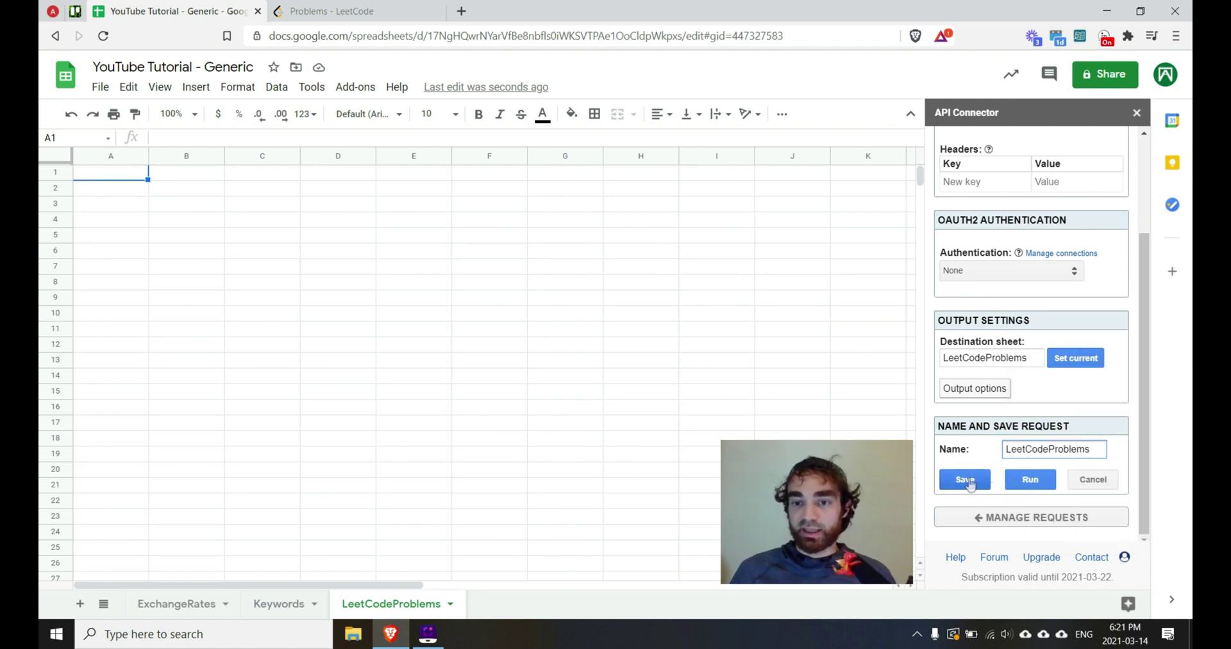
pyautogui.click(964, 479)
pyautogui.click(1030, 481)
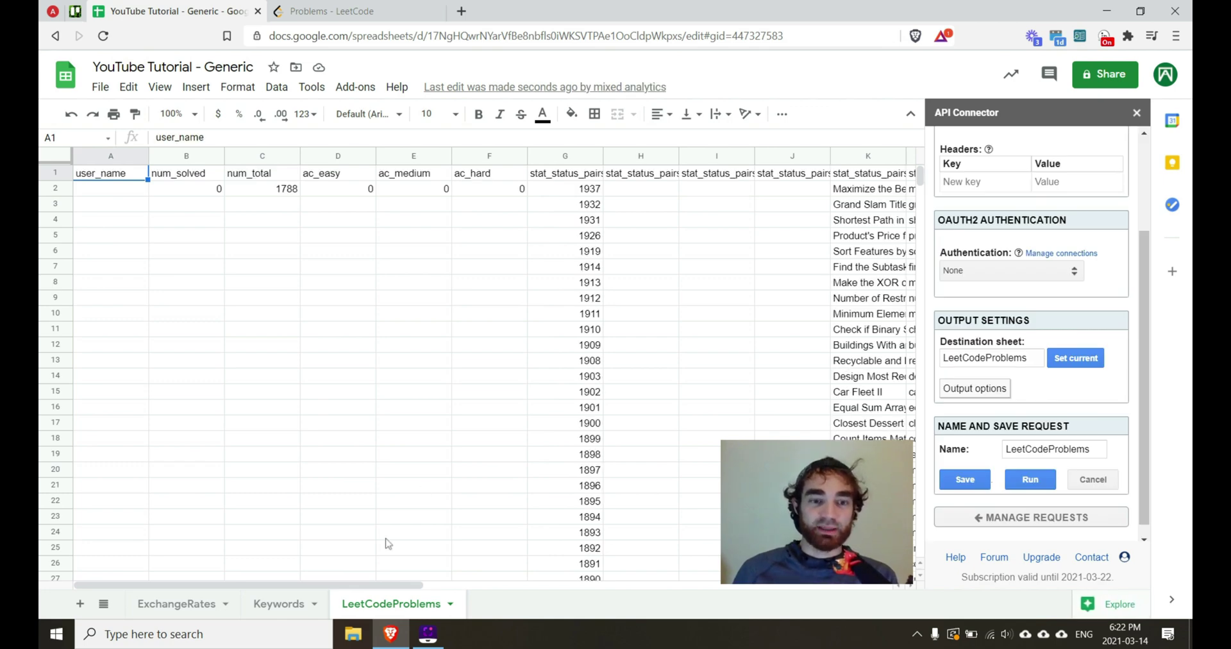
# - Browse the imported LeetCode columns, checking row 2's total_acs, frontend_question_id and difficulty values
pyautogui.moveTo(316, 582); pyautogui.dragTo(486, 567)
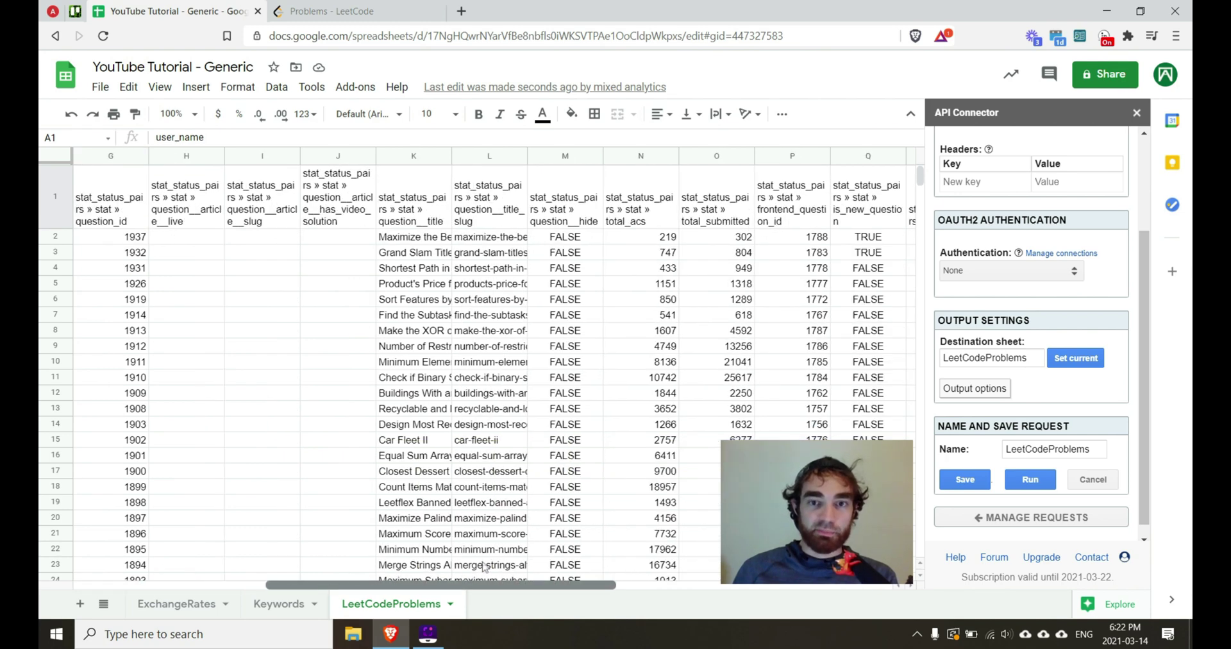
pyautogui.click(644, 241)
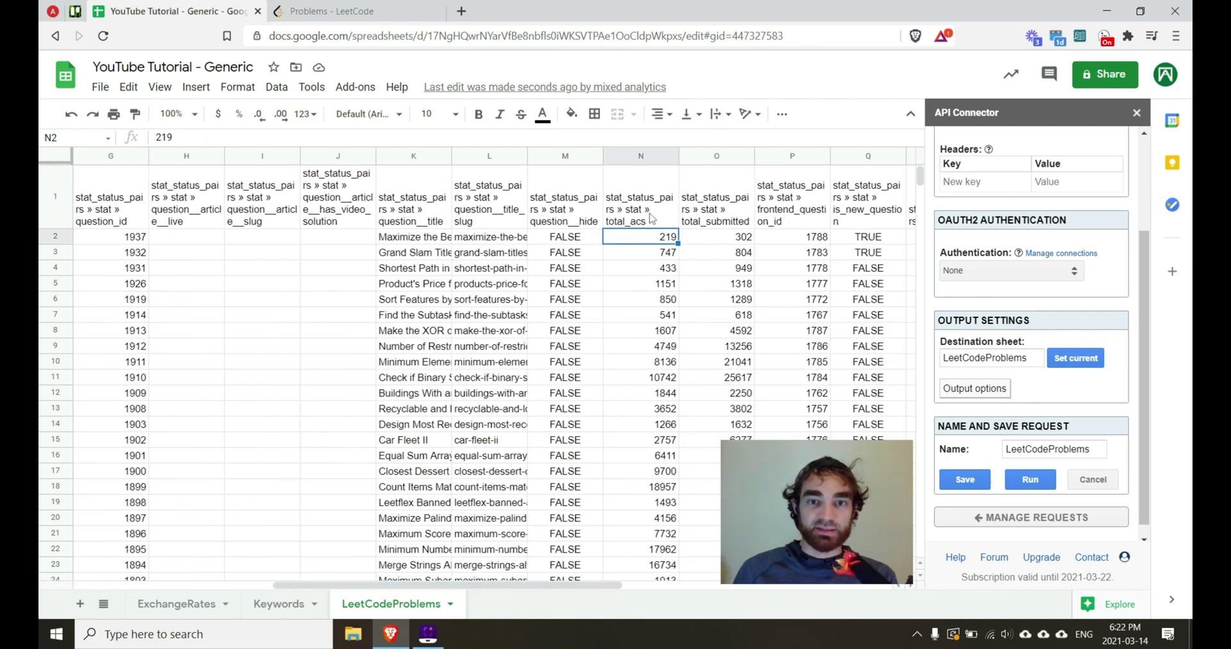
pyautogui.click(731, 241)
pyautogui.click(786, 237)
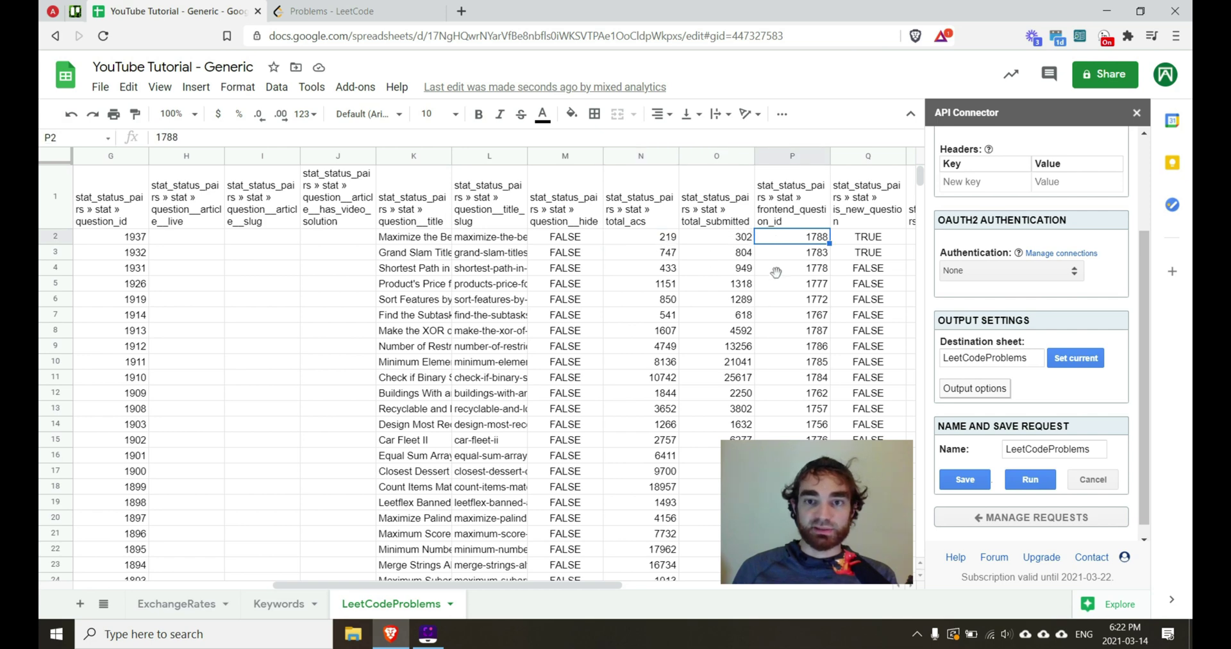
pyautogui.scroll(-3, 653, 490)
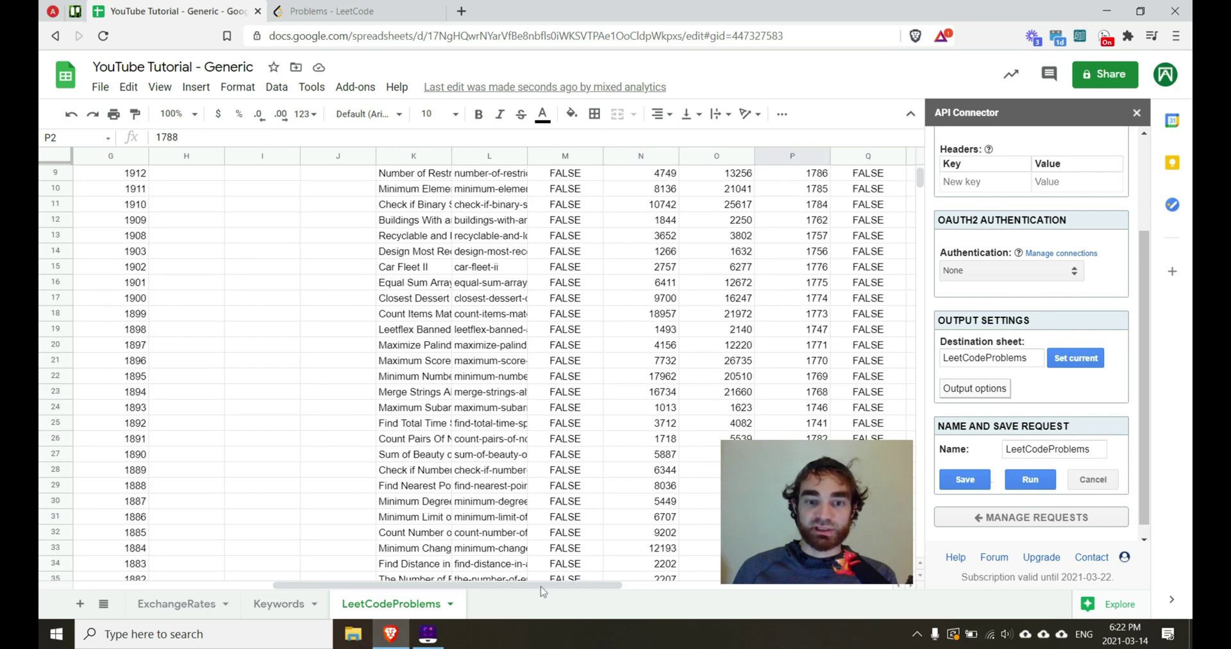
pyautogui.moveTo(542, 586); pyautogui.dragTo(649, 585)
pyautogui.scroll(3, 649, 577)
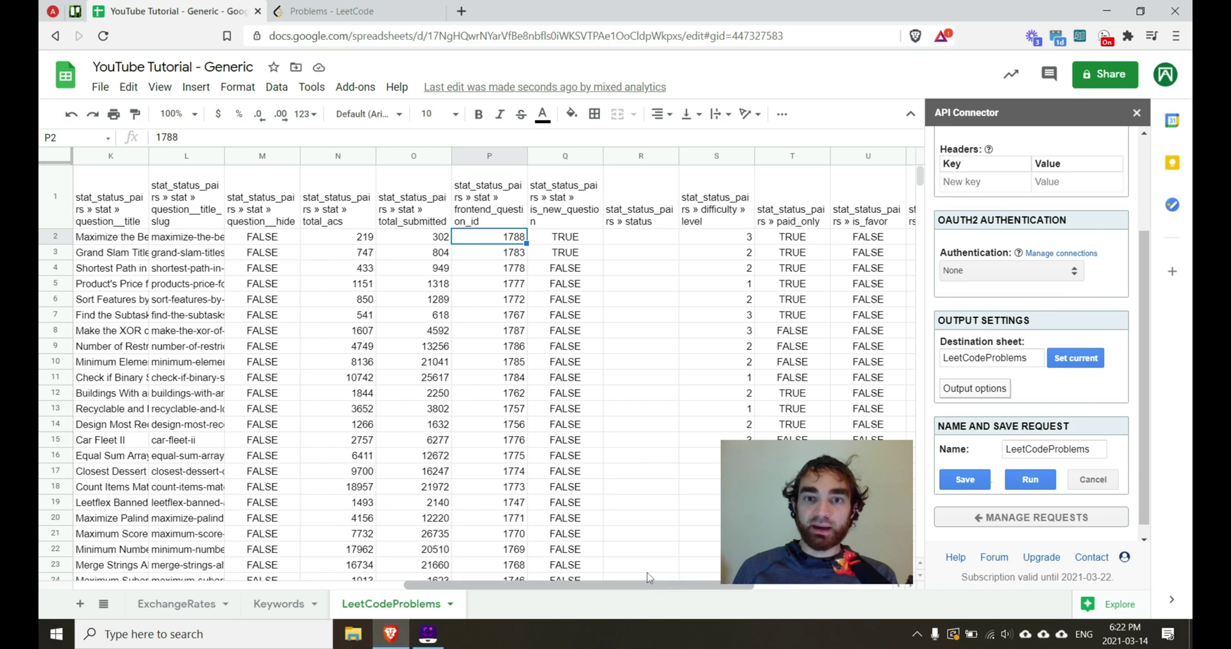
pyautogui.click(733, 237)
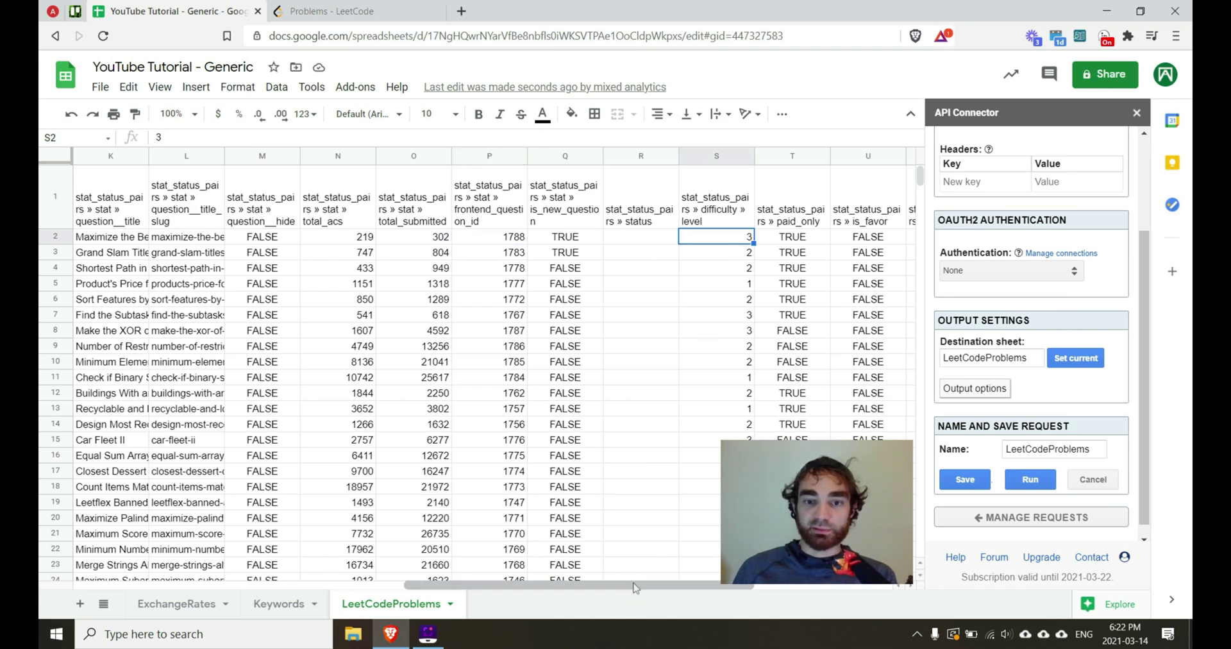
pyautogui.moveTo(634, 584); pyautogui.dragTo(303, 585)
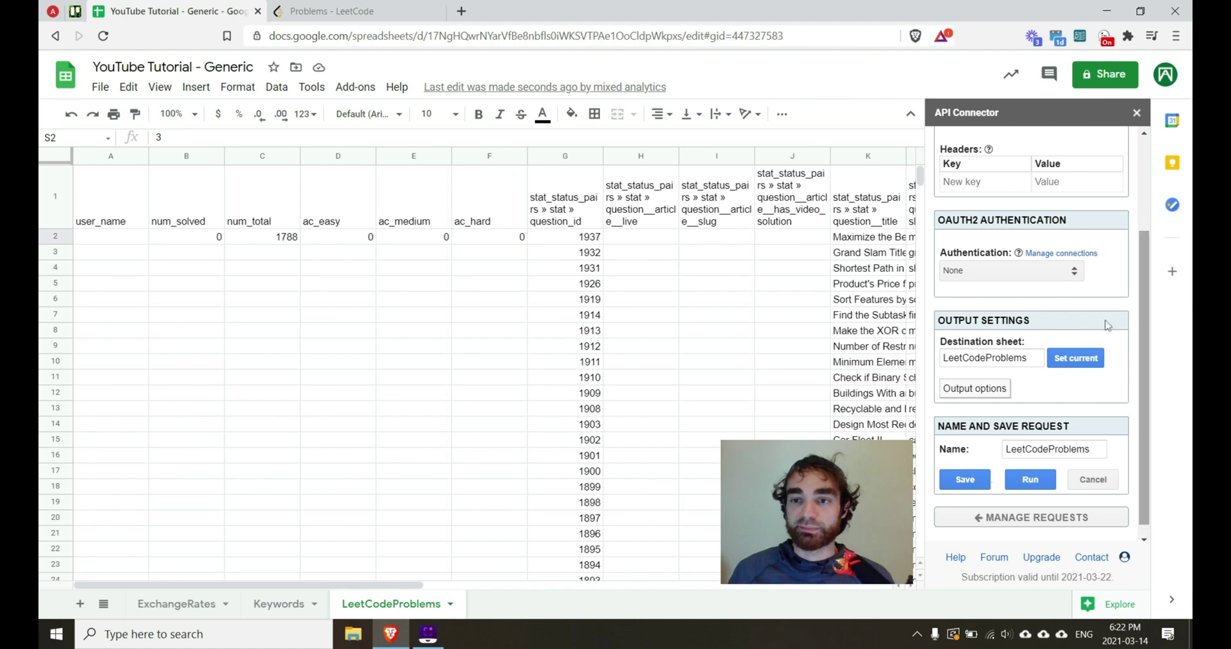
pyautogui.scroll(3, 1109, 326)
pyautogui.click(1007, 204)
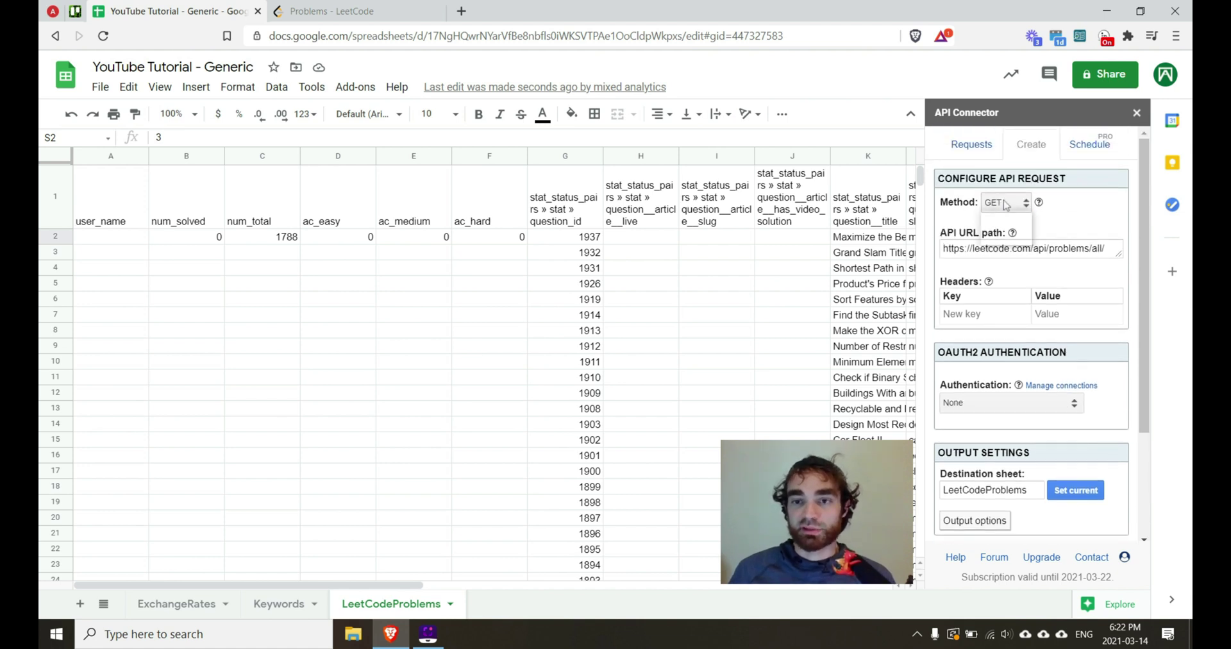
pyautogui.click(1054, 230)
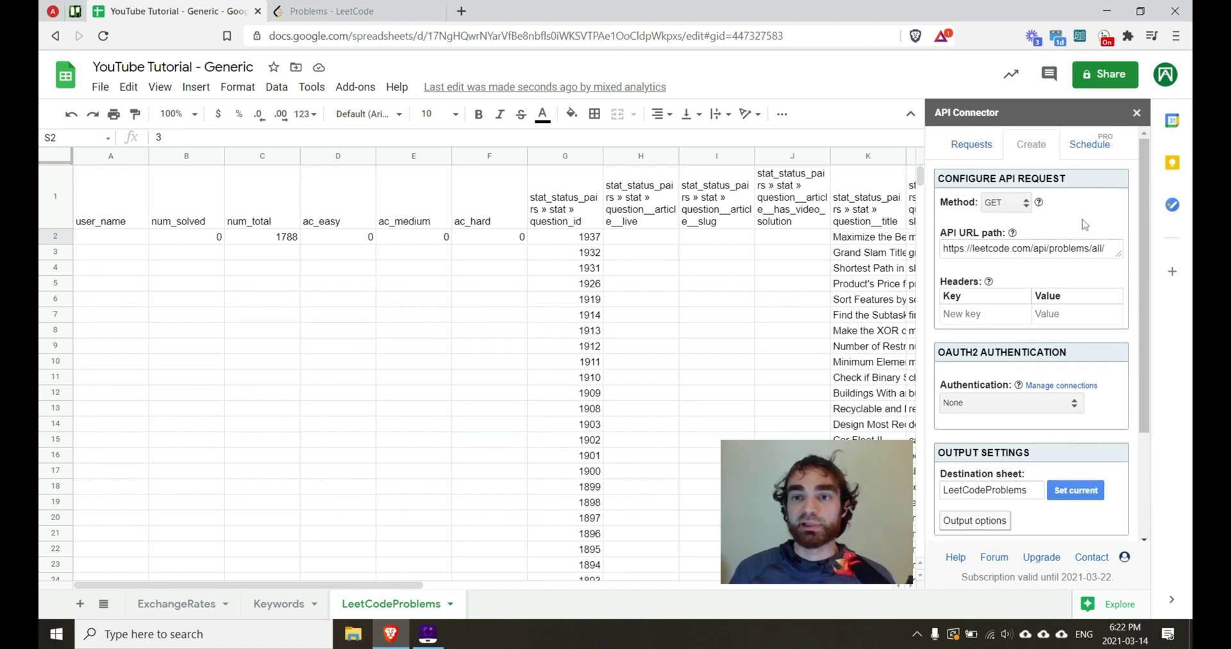